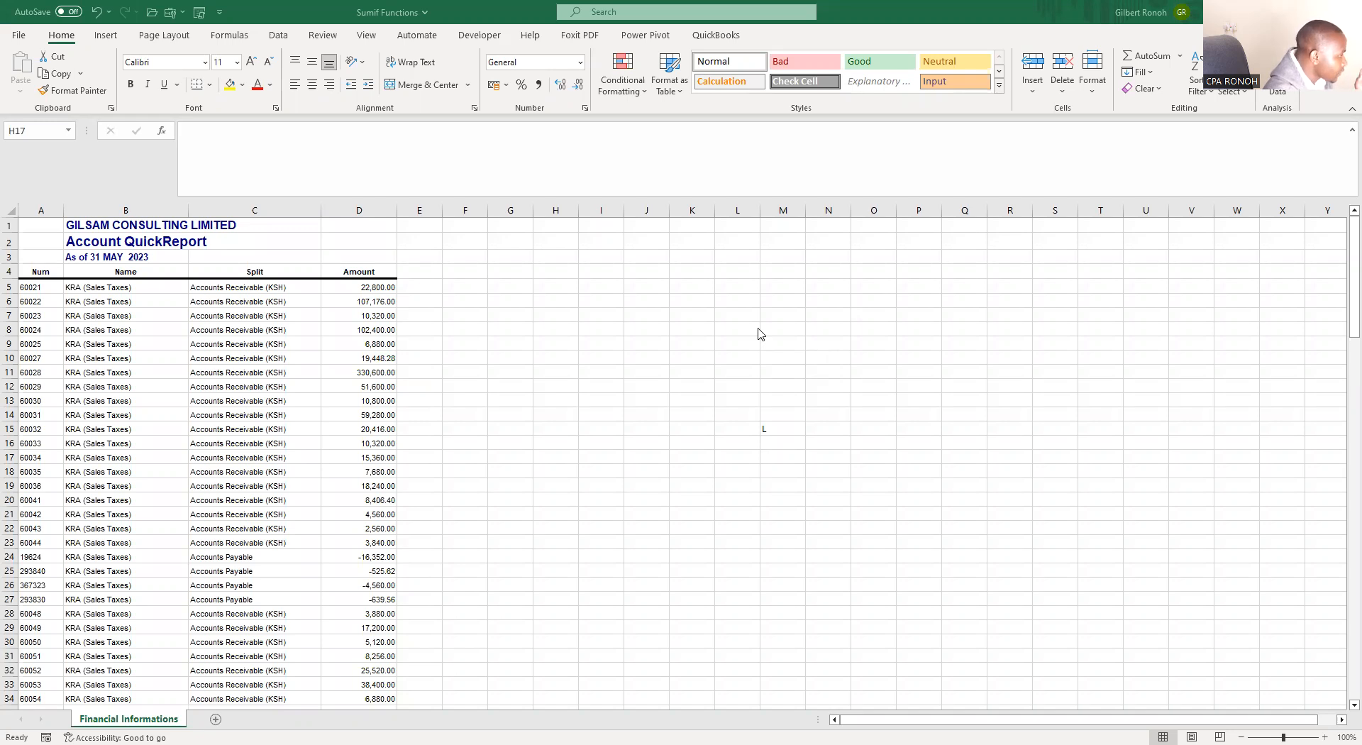
Enter the labels SUM in M6, SUMIF in M9 and SUMIFS in M14.
{"action": "left_click", "coordinate": [785, 298]}
{"action": "type", "text": "SUM"}
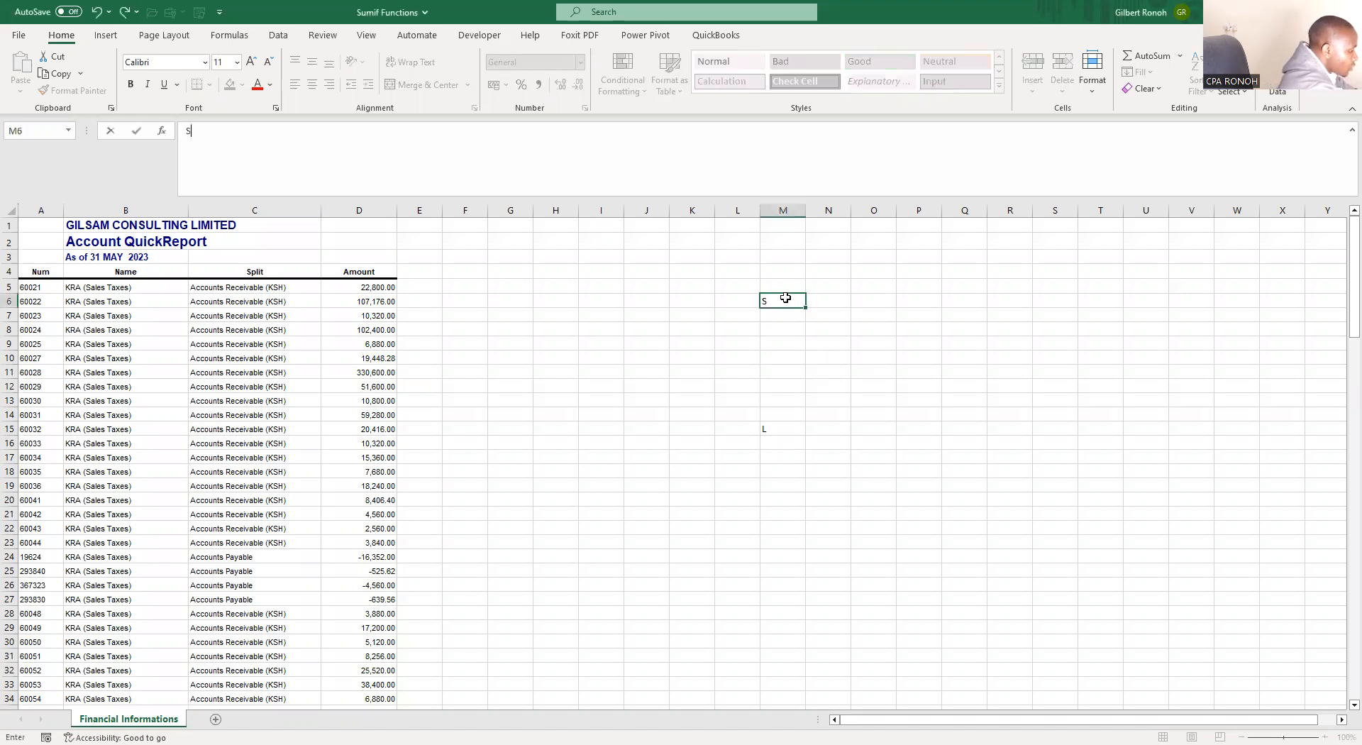
{"action": "left_click", "coordinate": [821, 365]}
{"action": "left_click", "coordinate": [781, 346]}
{"action": "type", "text": "SUMIF"}
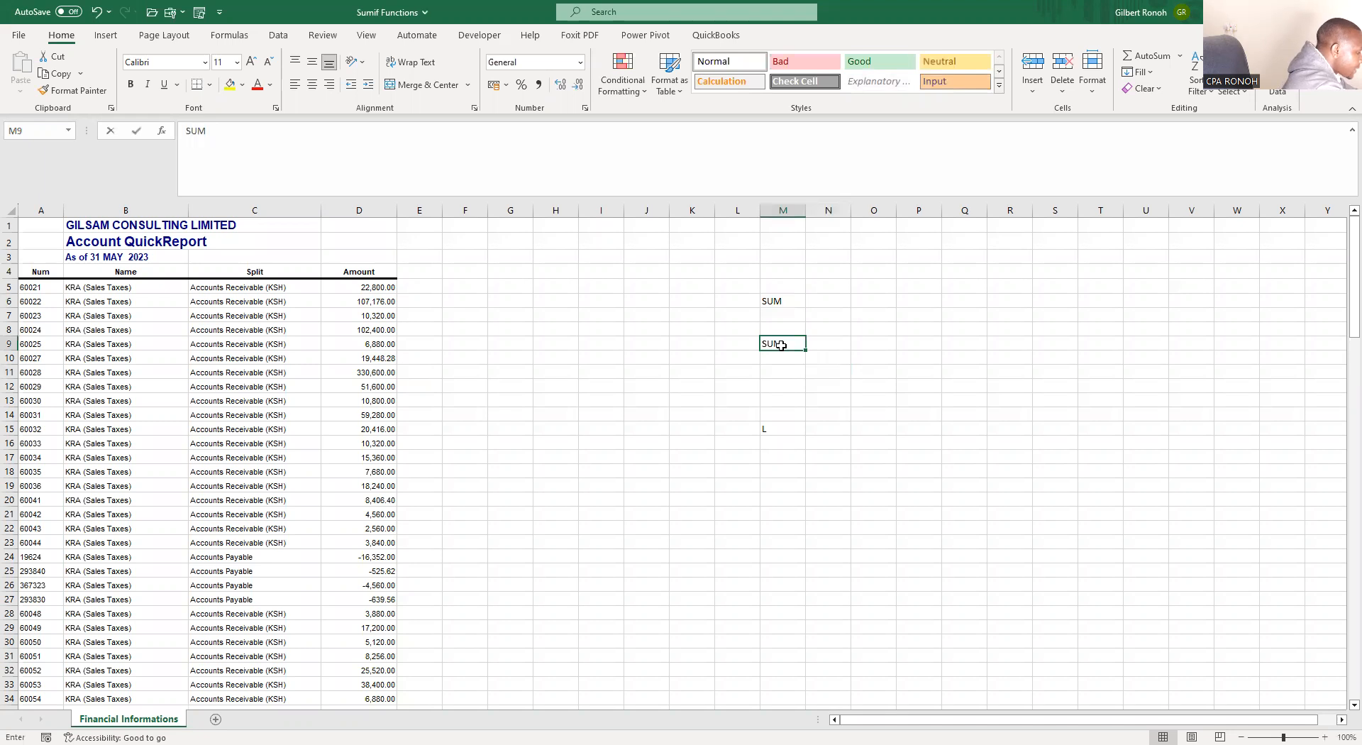
{"action": "left_click", "coordinate": [784, 407]}
{"action": "type", "text": "SUMIFS"}
{"action": "left_click", "coordinate": [875, 394]}
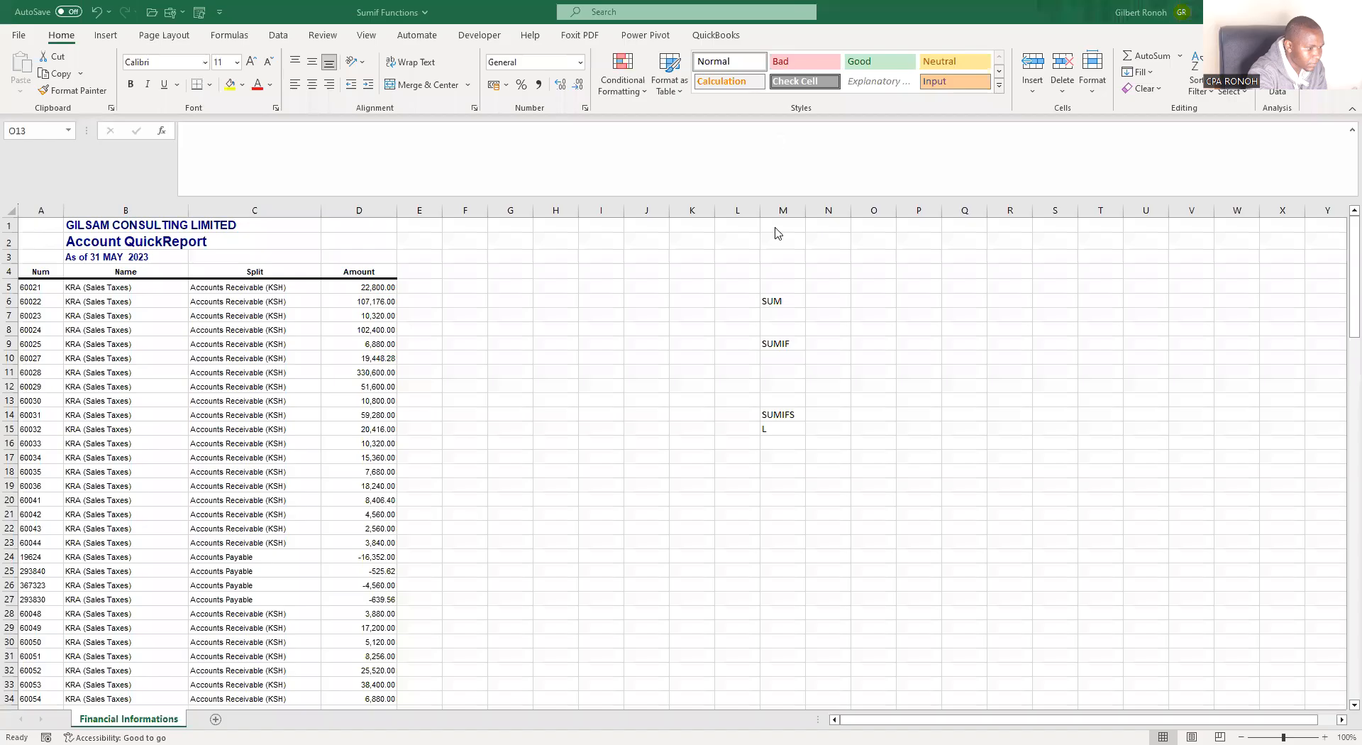
{"action": "left_click", "coordinate": [915, 325]}
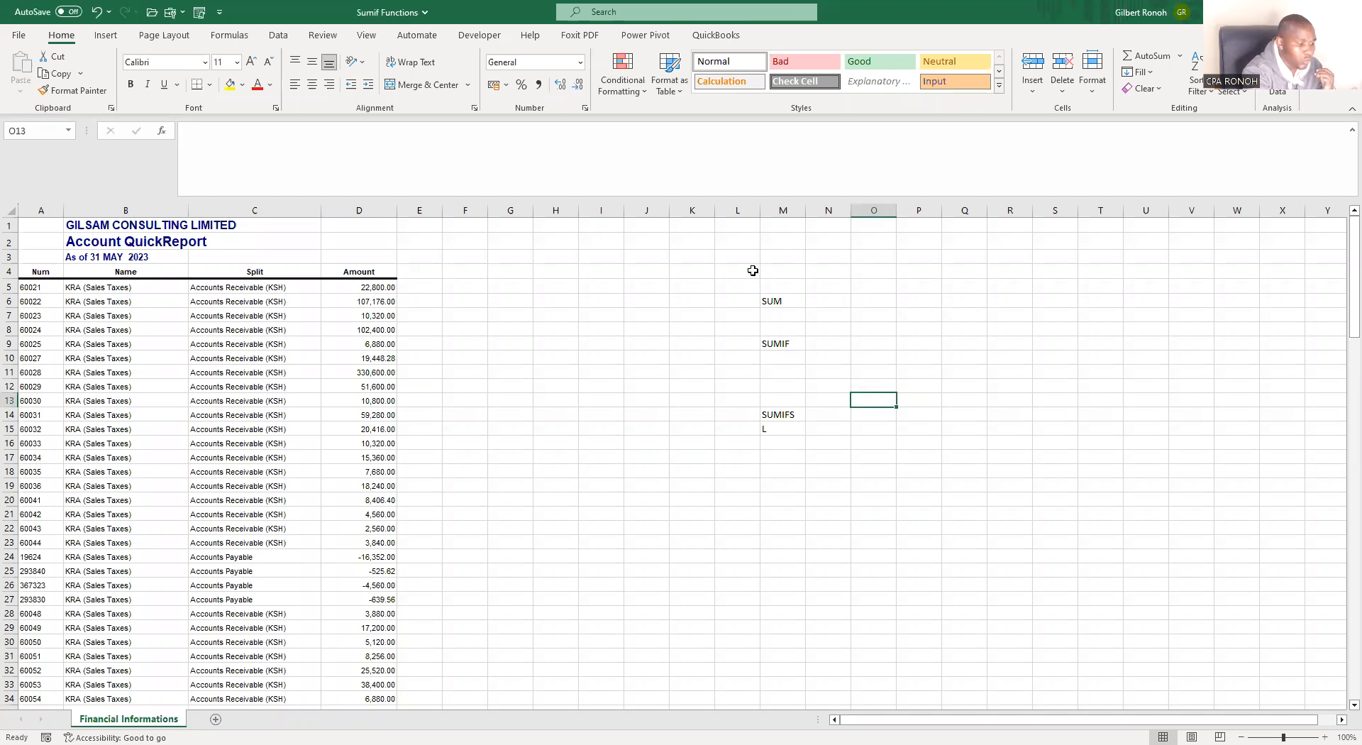
Highlight the first block of figures in the Amount column, D5 to D18.
{"action": "scroll", "coordinate": [378, 327], "scroll_direction": "down", "scroll_amount": 1}
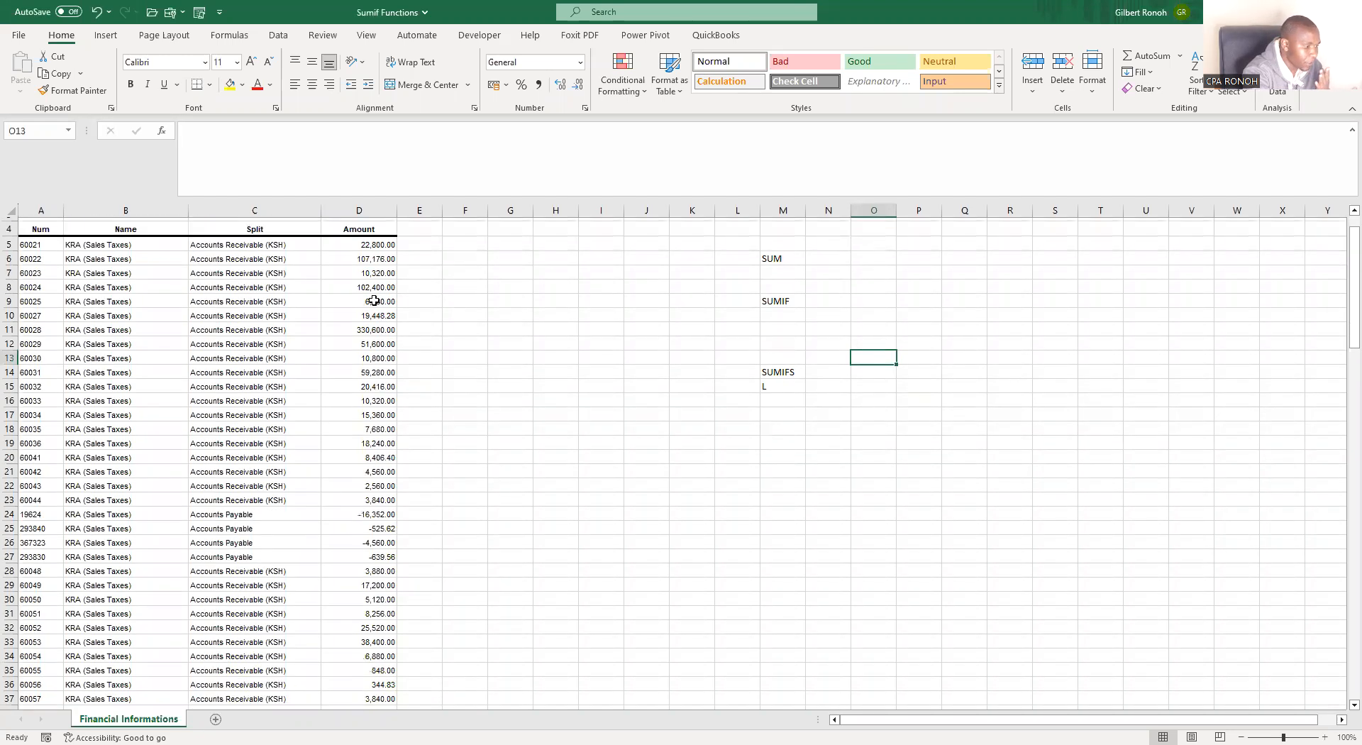
{"action": "left_click", "coordinate": [376, 300]}
{"action": "scroll", "coordinate": [418, 320], "scroll_direction": "up", "scroll_amount": 1}
{"action": "left_click_drag", "start_coordinate": [376, 287], "coordinate": [376, 460]}
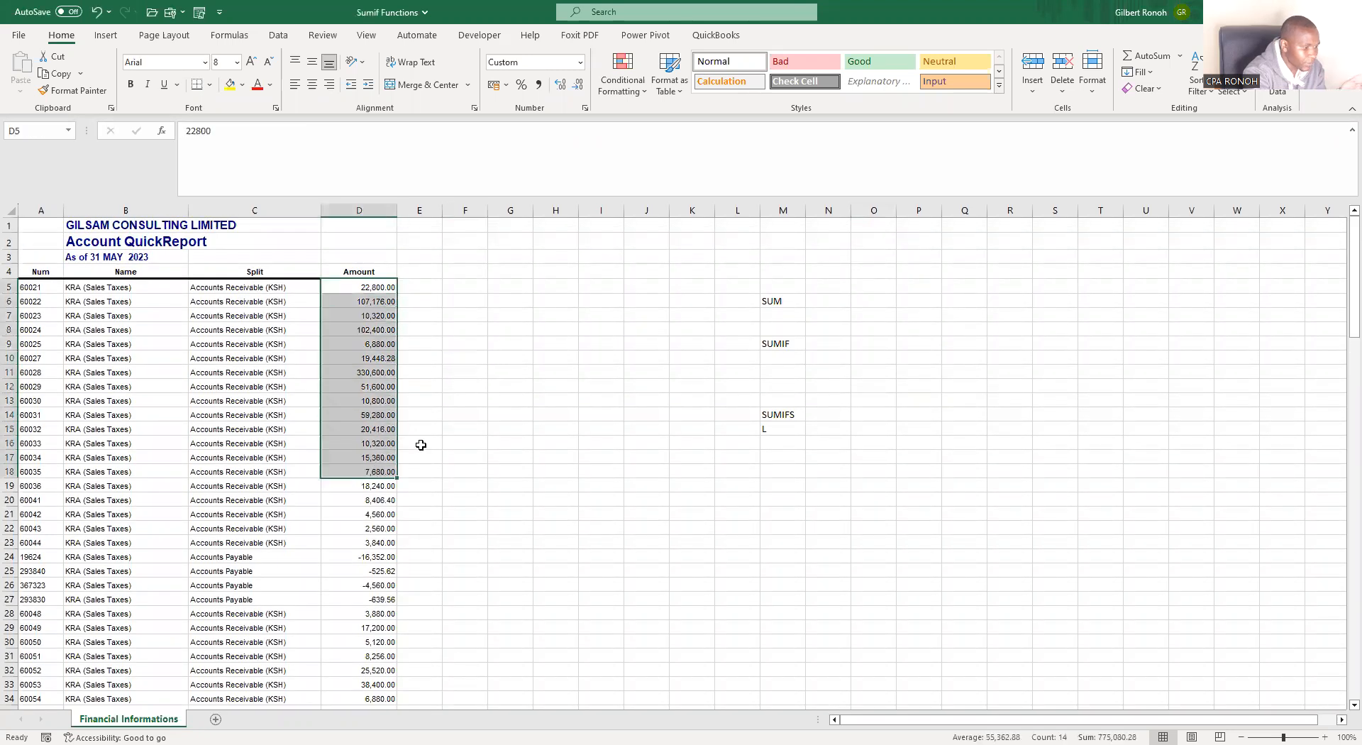
Total the amounts in D5:D17 with a SUM formula in F19, and widen column F.
{"action": "left_click", "coordinate": [462, 483]}
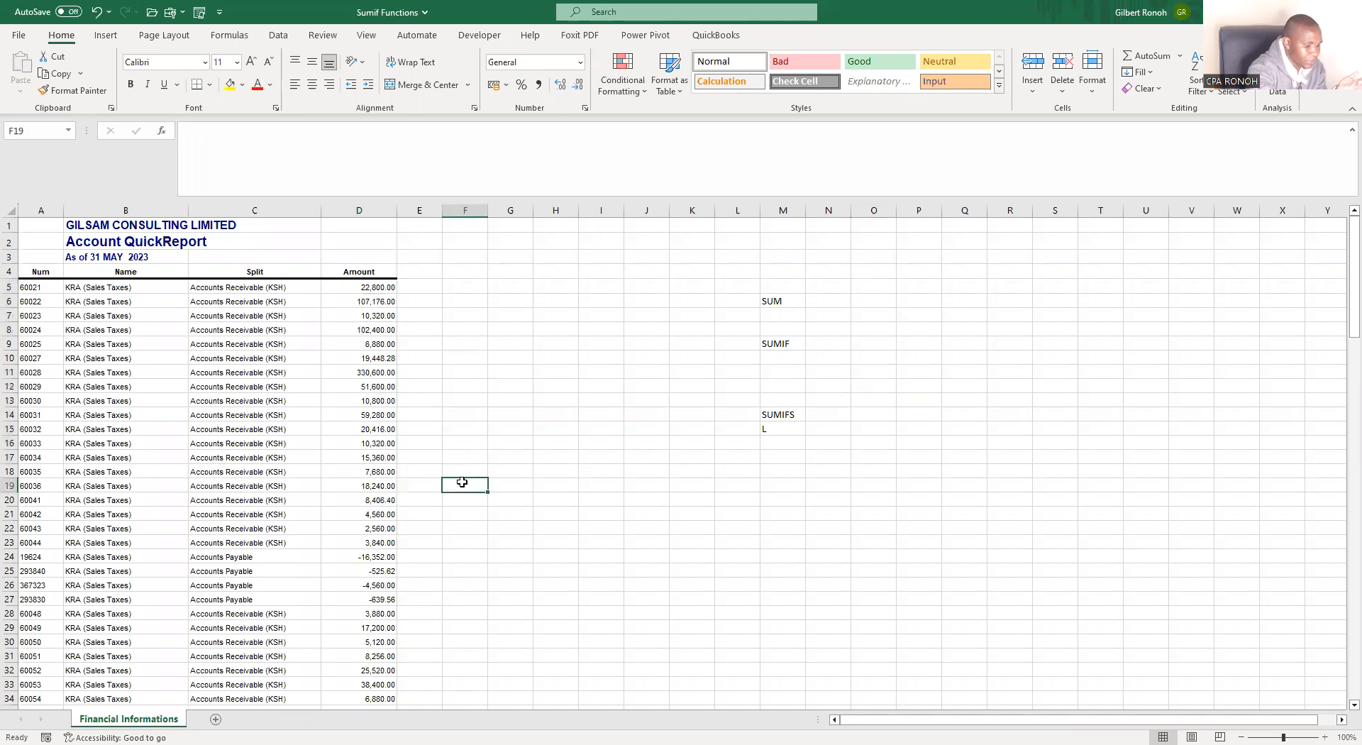
{"action": "type", "text": "="}
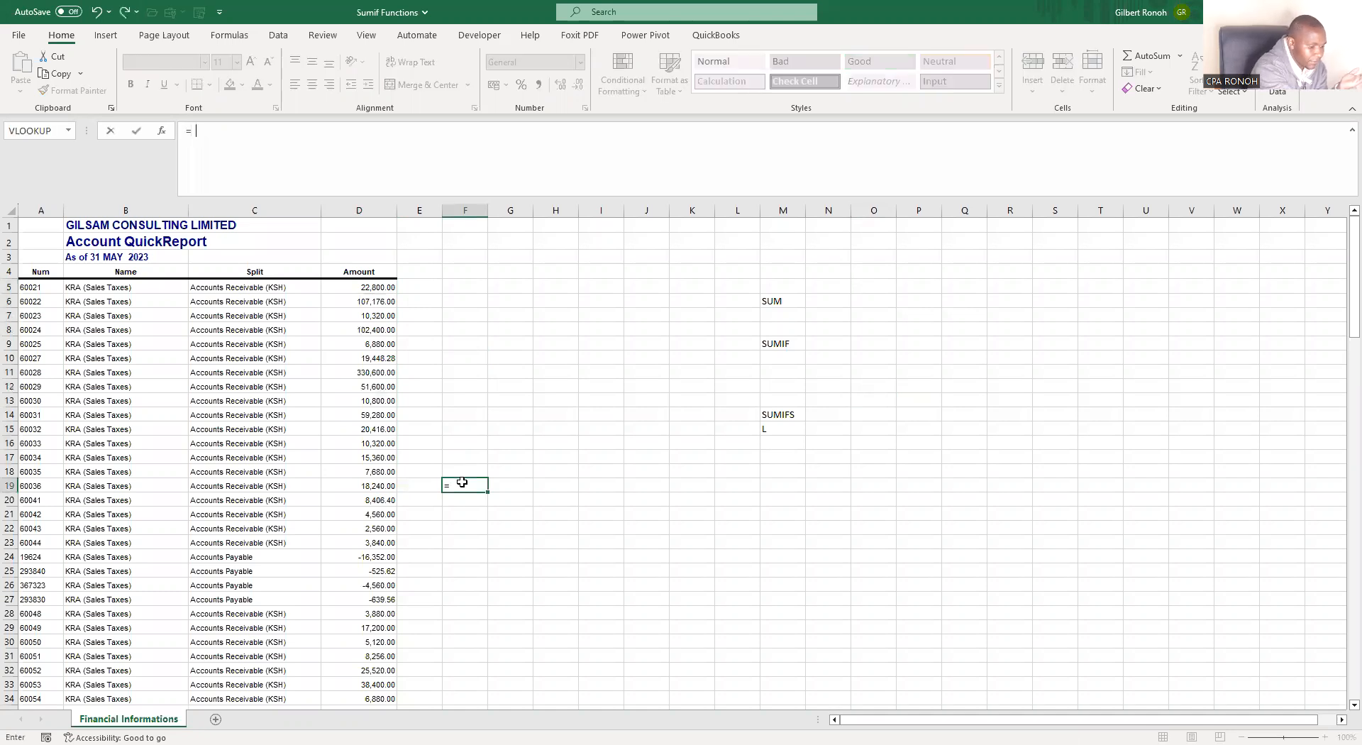
{"action": "type", "text": "SUM"}
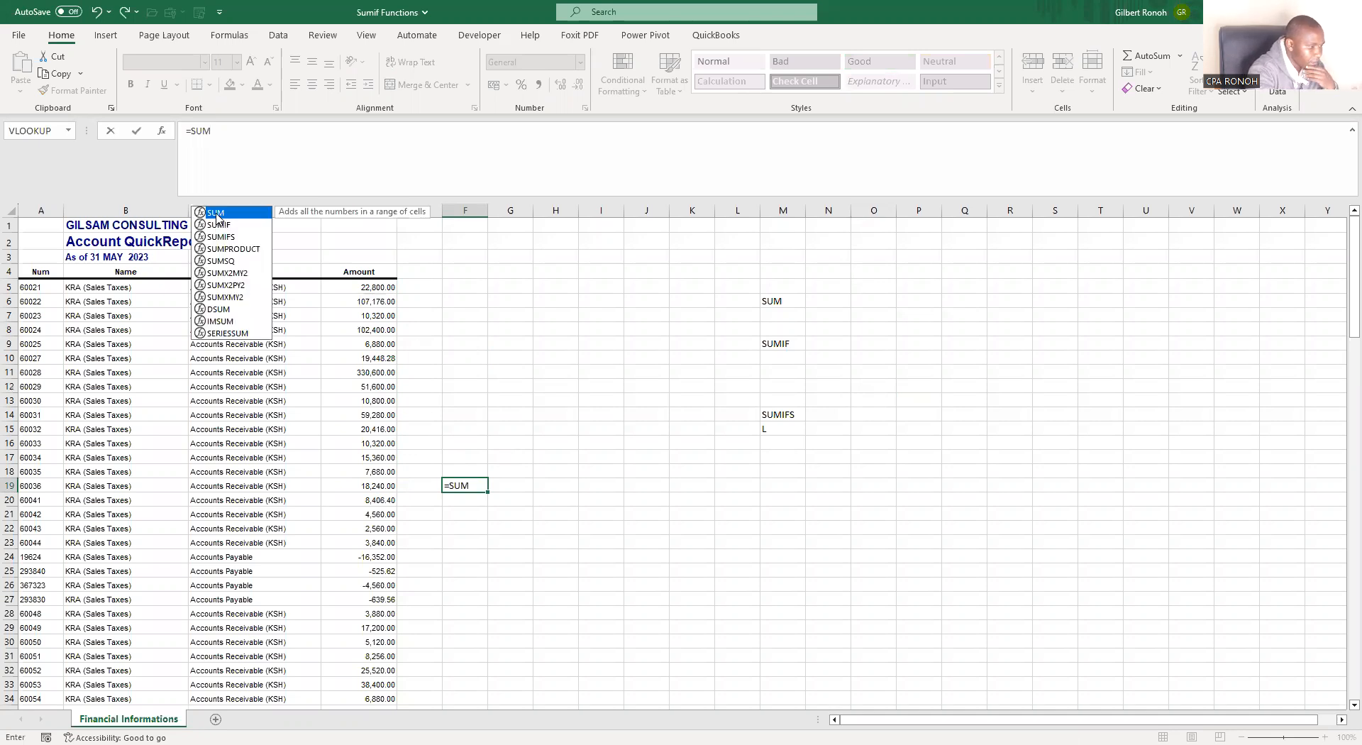
{"action": "type", "text": "("}
{"action": "left_click_drag", "start_coordinate": [386, 291], "coordinate": [374, 459]}
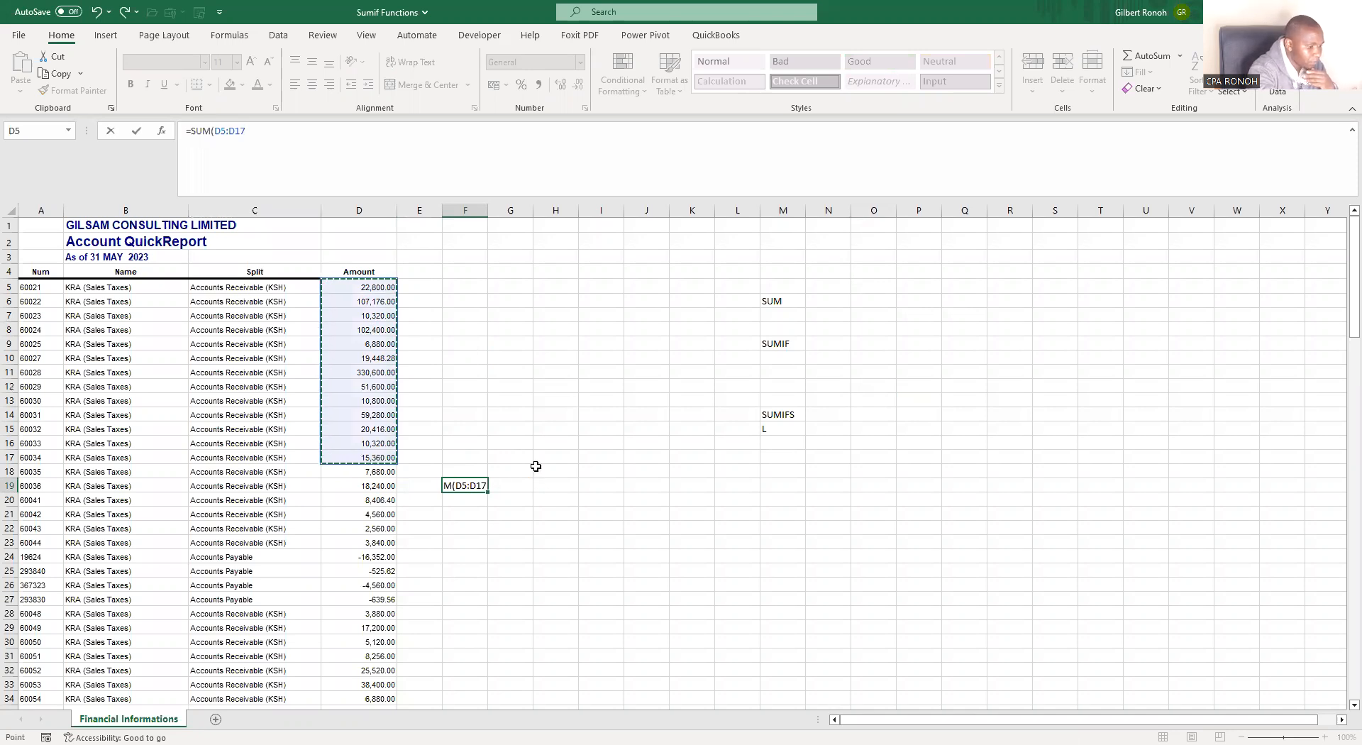
{"action": "key", "text": "Return"}
{"action": "key", "text": "Return"}
{"action": "left_click_drag", "start_coordinate": [488, 208], "coordinate": [520, 209]}
{"action": "left_click", "coordinate": [581, 494]}
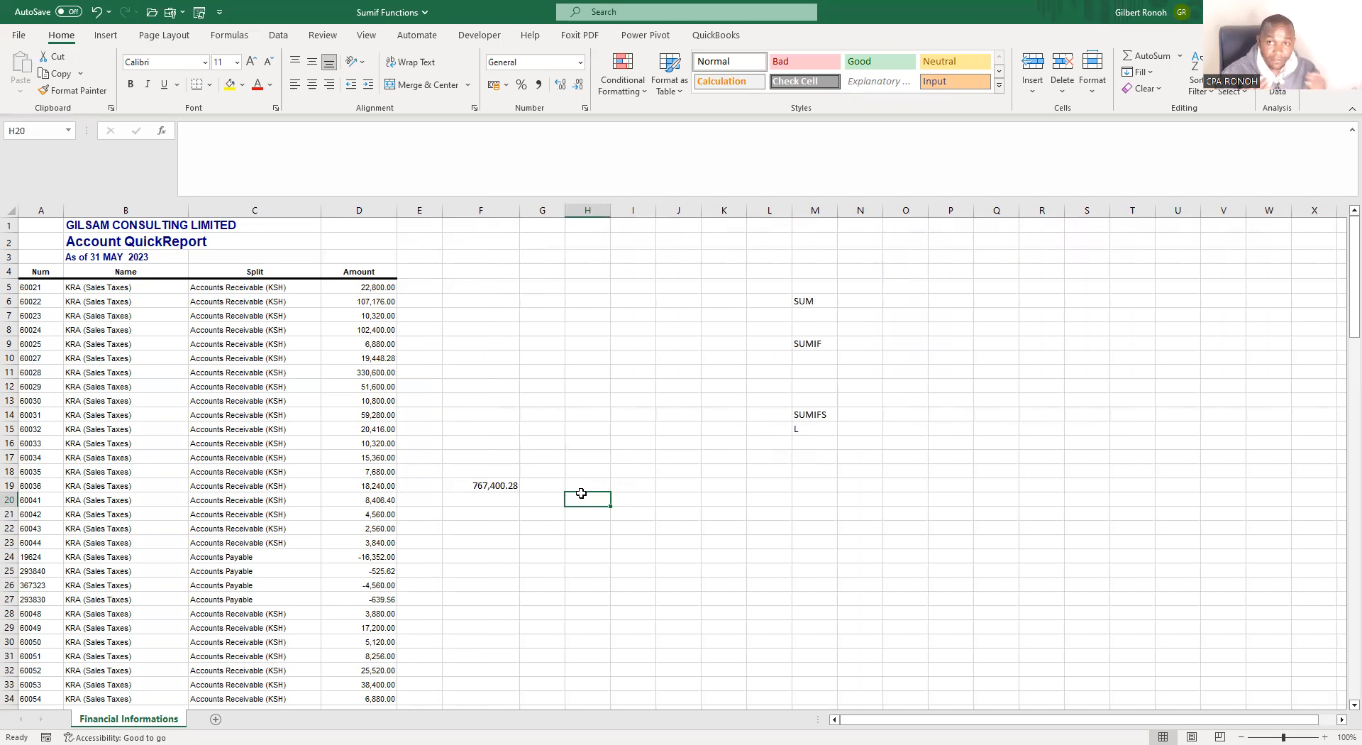
Enter the note TWO CRITERIA in N9, beside the SUMIF label.
{"action": "left_click", "coordinate": [852, 340]}
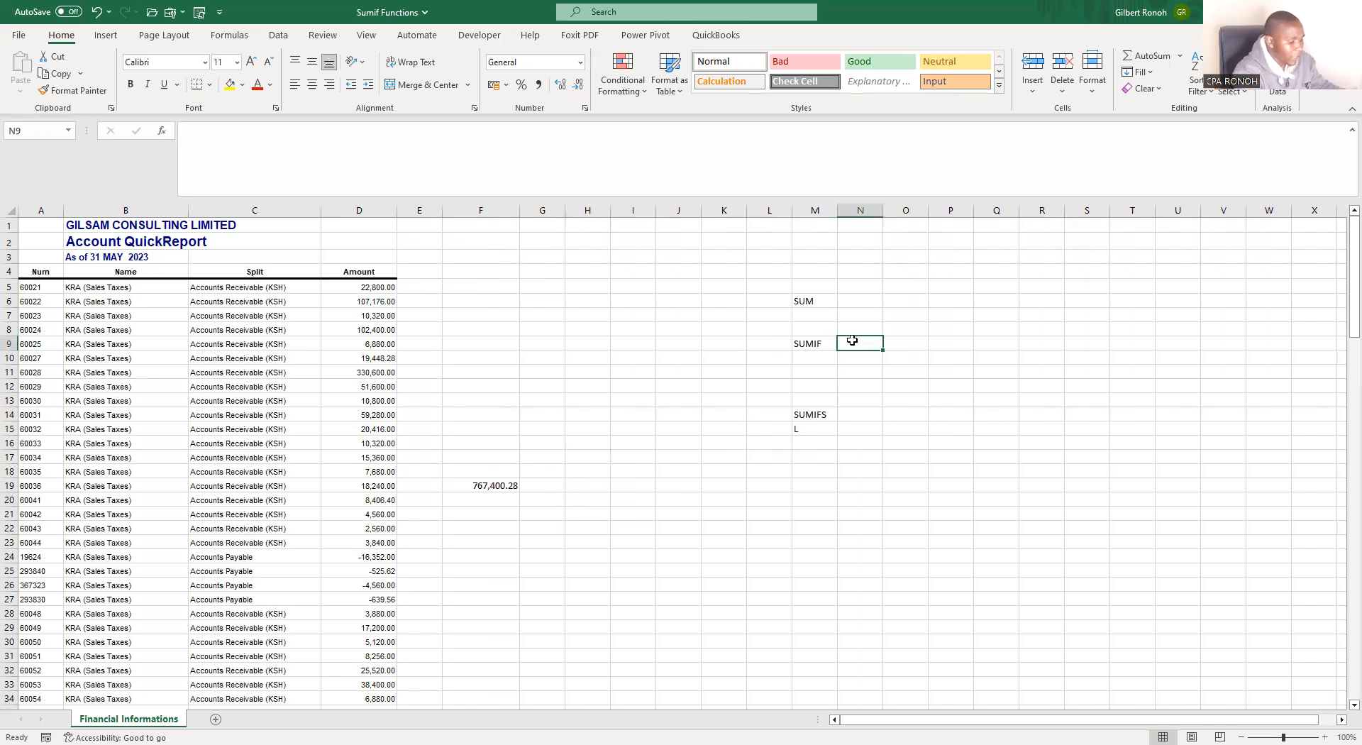
{"action": "key", "text": "alt+Tab"}
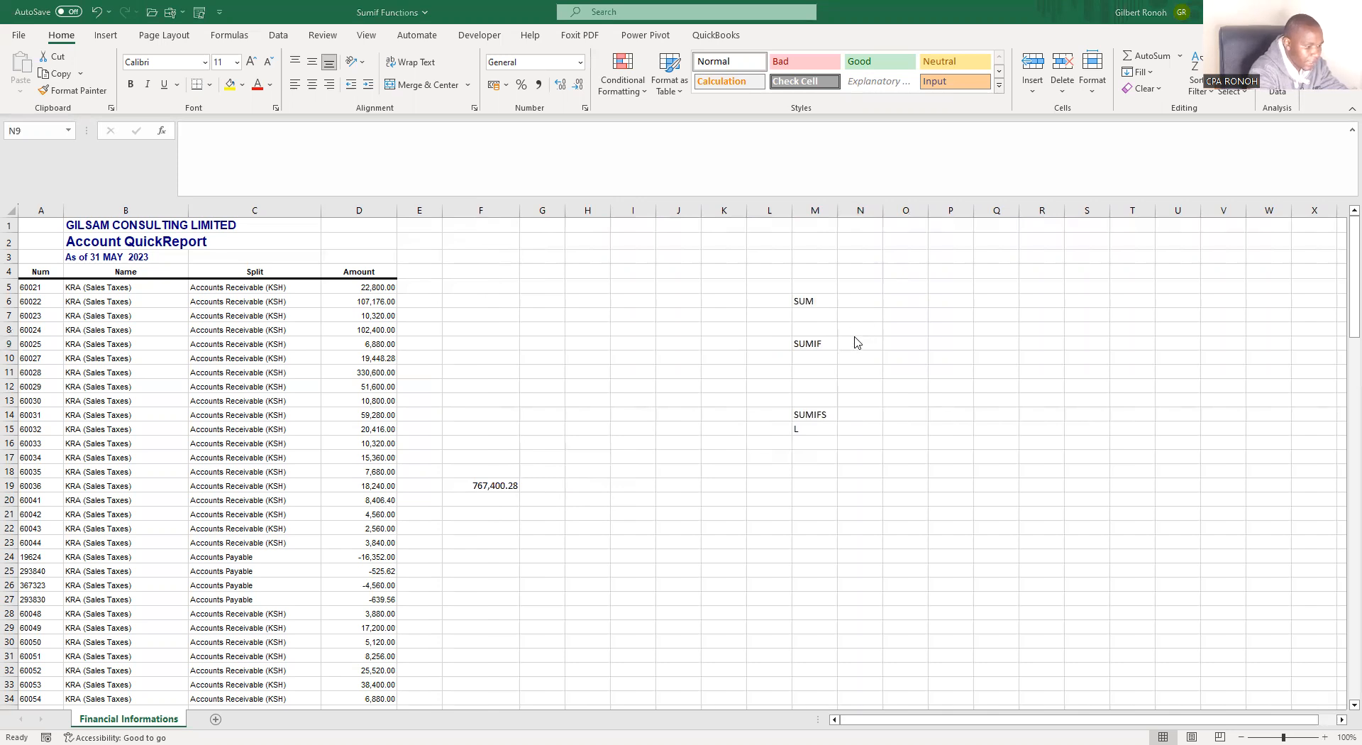
{"action": "left_click", "coordinate": [852, 344]}
{"action": "type", "text": "TW"}
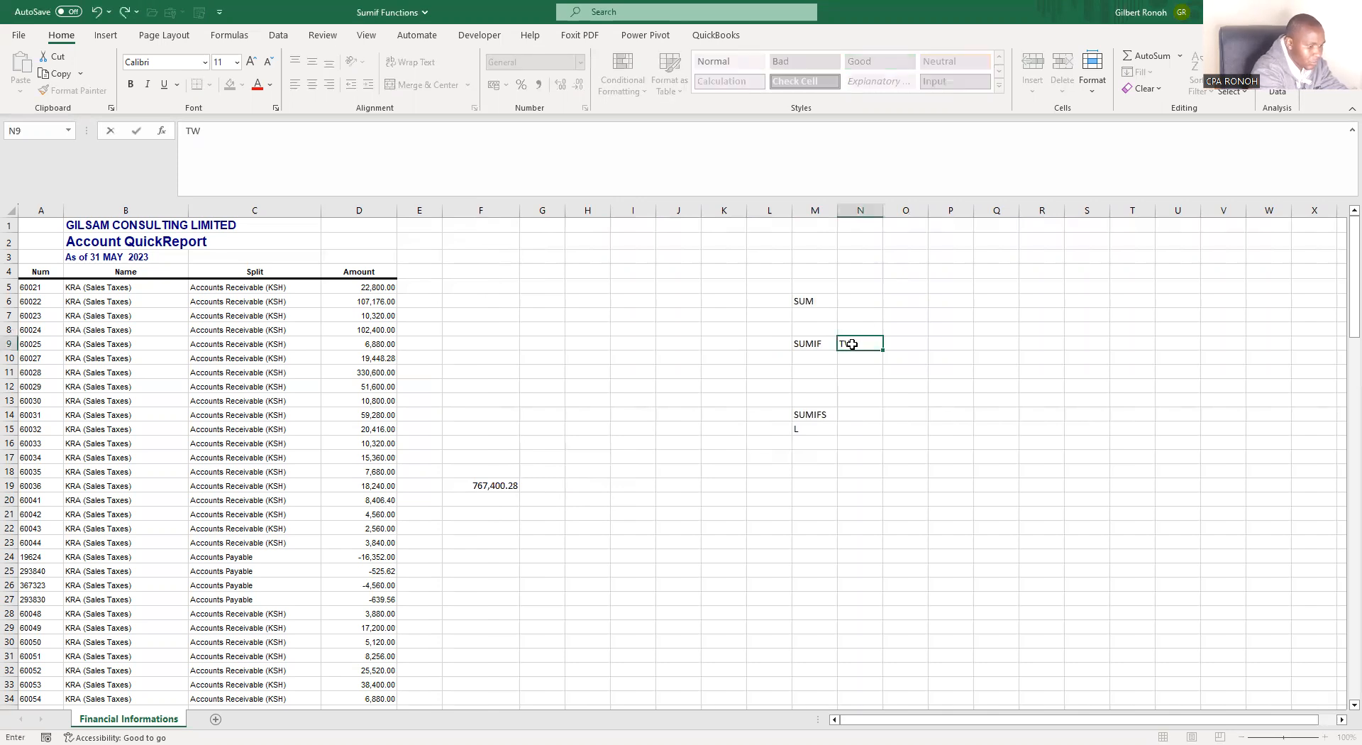
{"action": "type", "text": "O CRIT"}
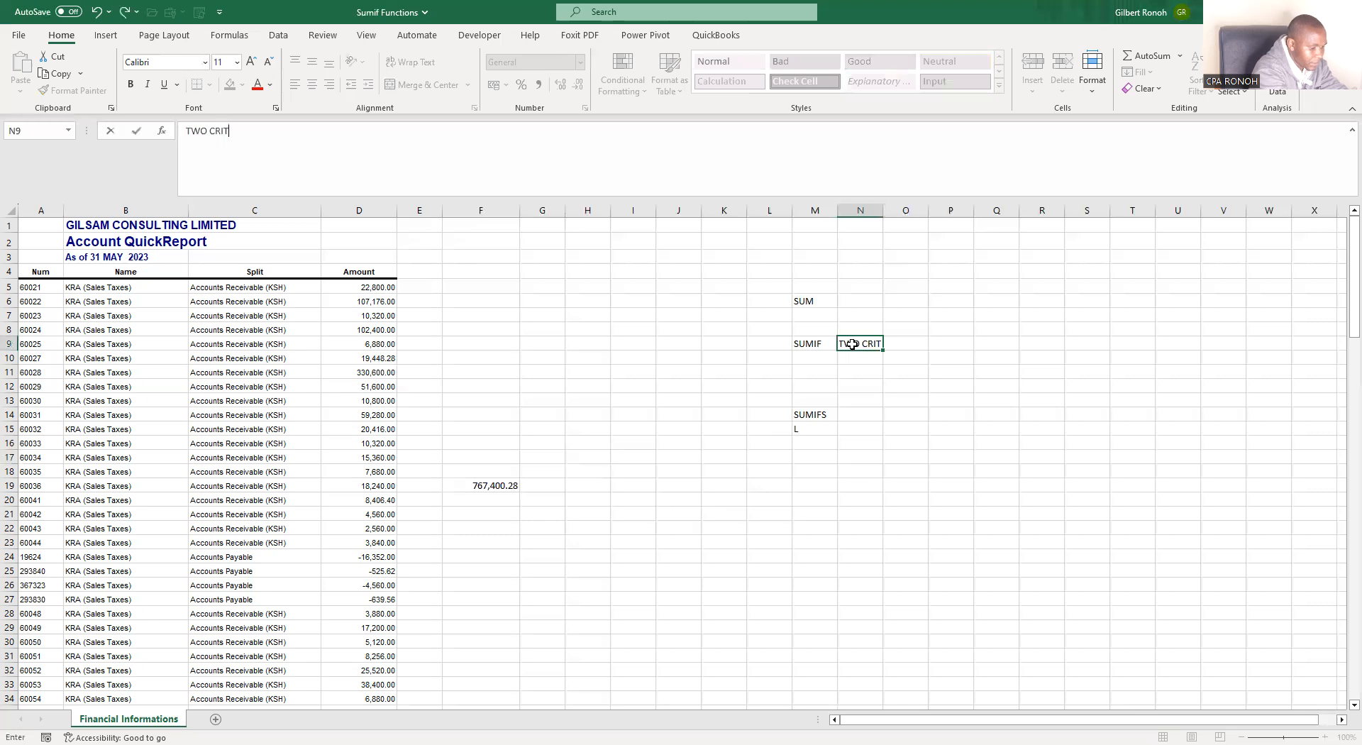
{"action": "type", "text": "ERIA"}
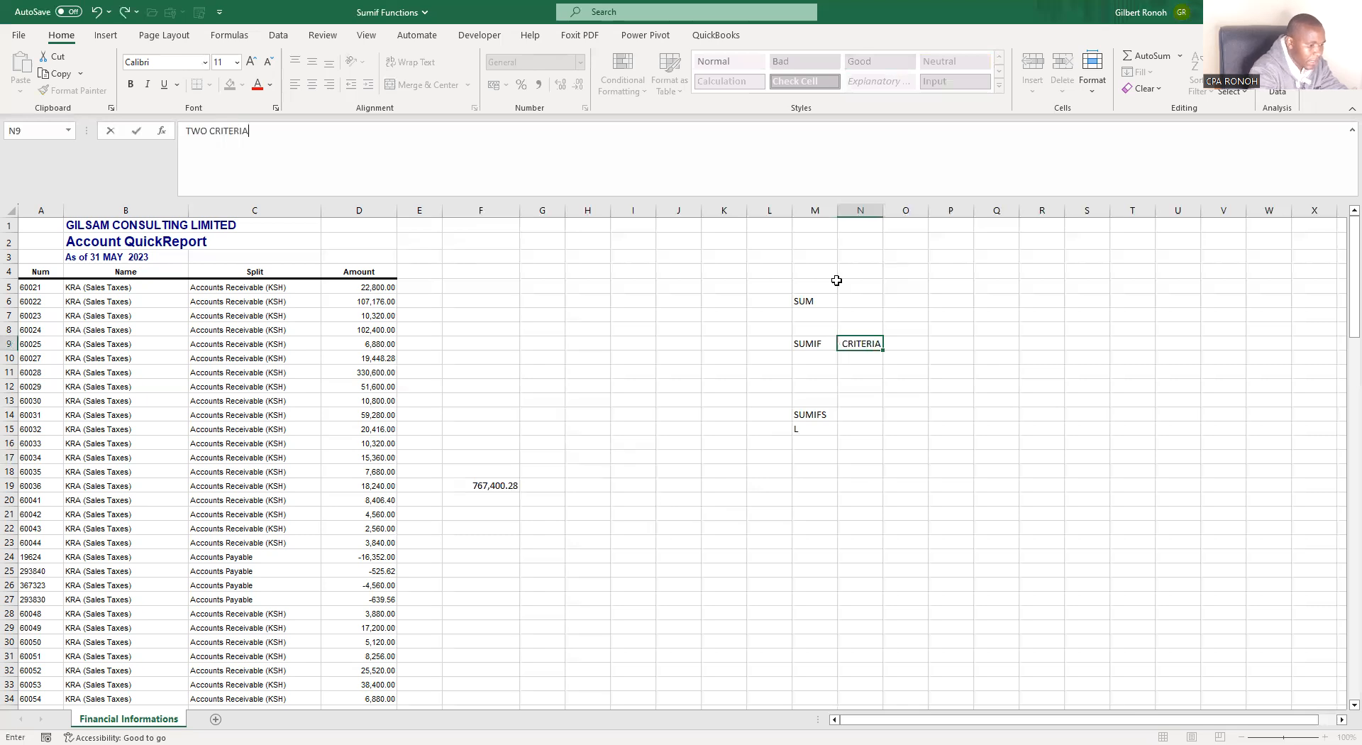
{"action": "left_click", "coordinate": [854, 413]}
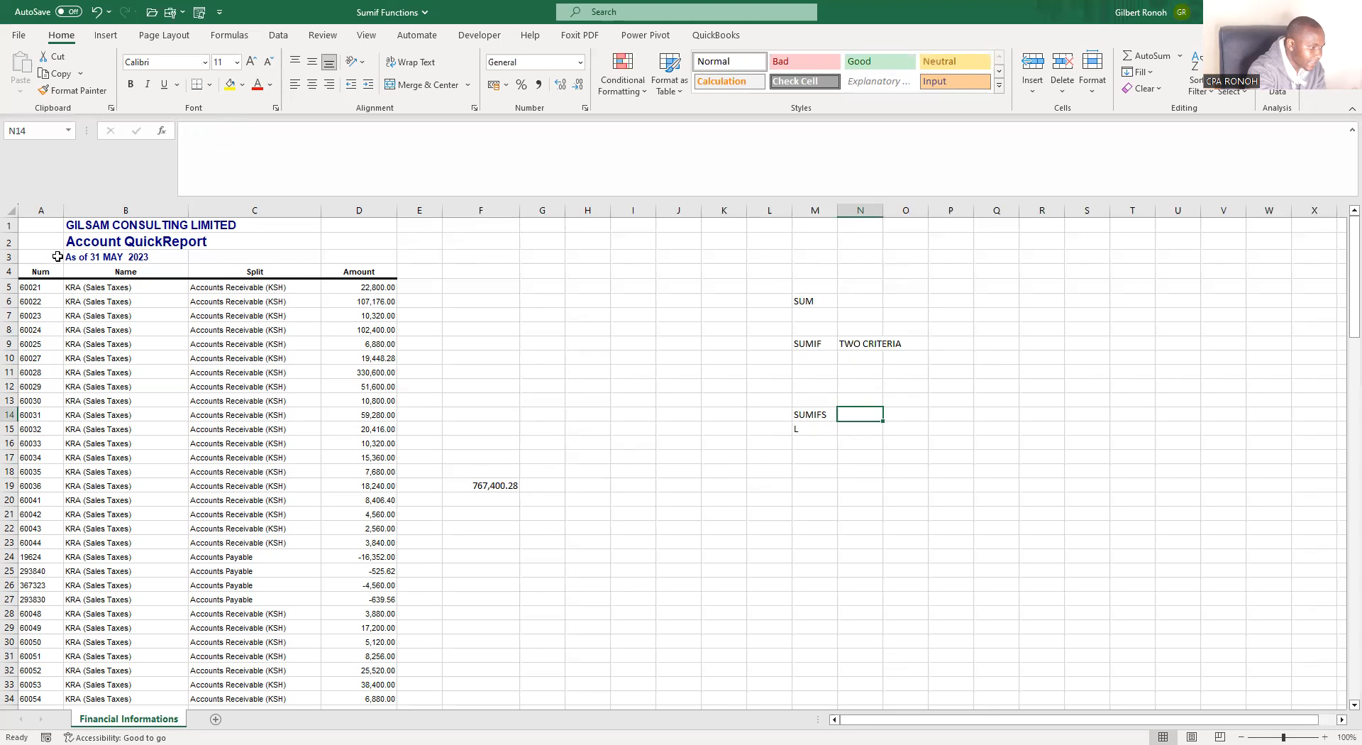
Review the report's column headings, the receivable and payable entries under Split, and the Num values.
{"action": "left_click_drag", "start_coordinate": [53, 271], "coordinate": [148, 272]}
{"action": "left_click", "coordinate": [201, 273]}
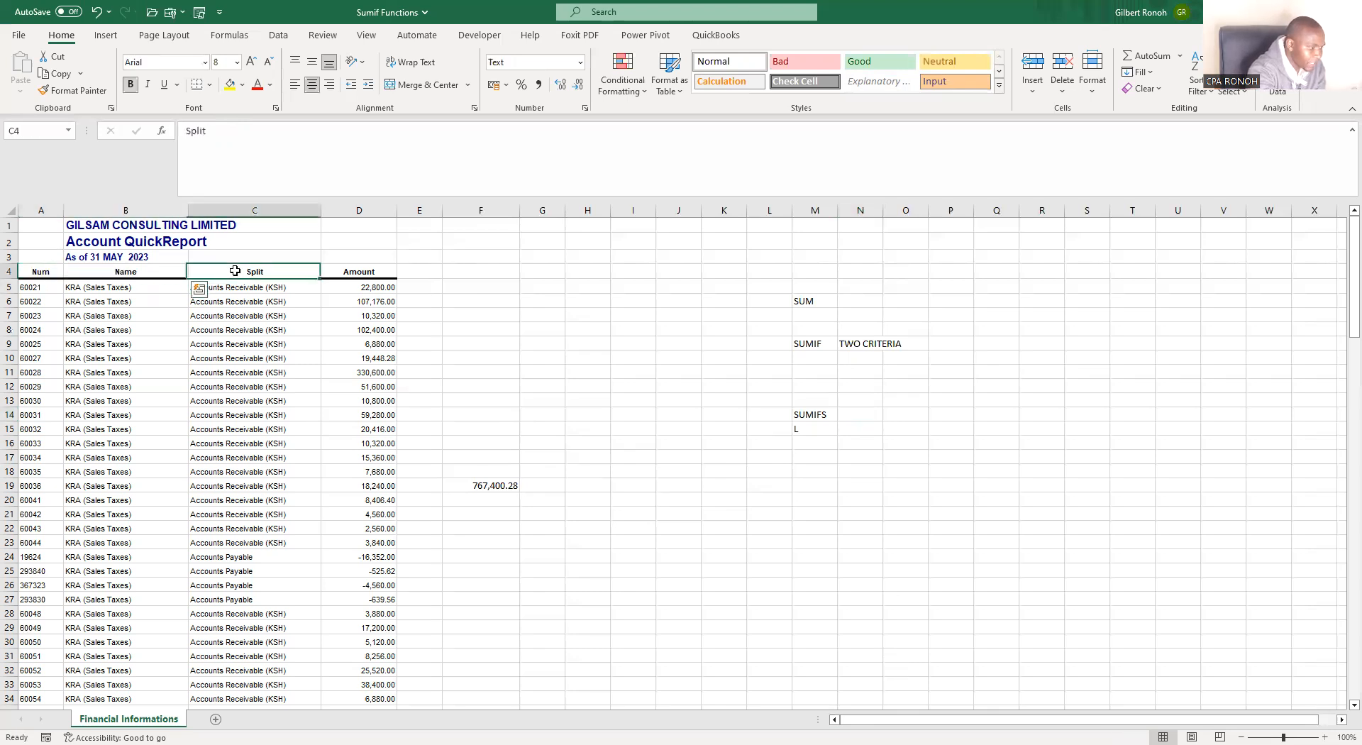
{"action": "left_click", "coordinate": [240, 330]}
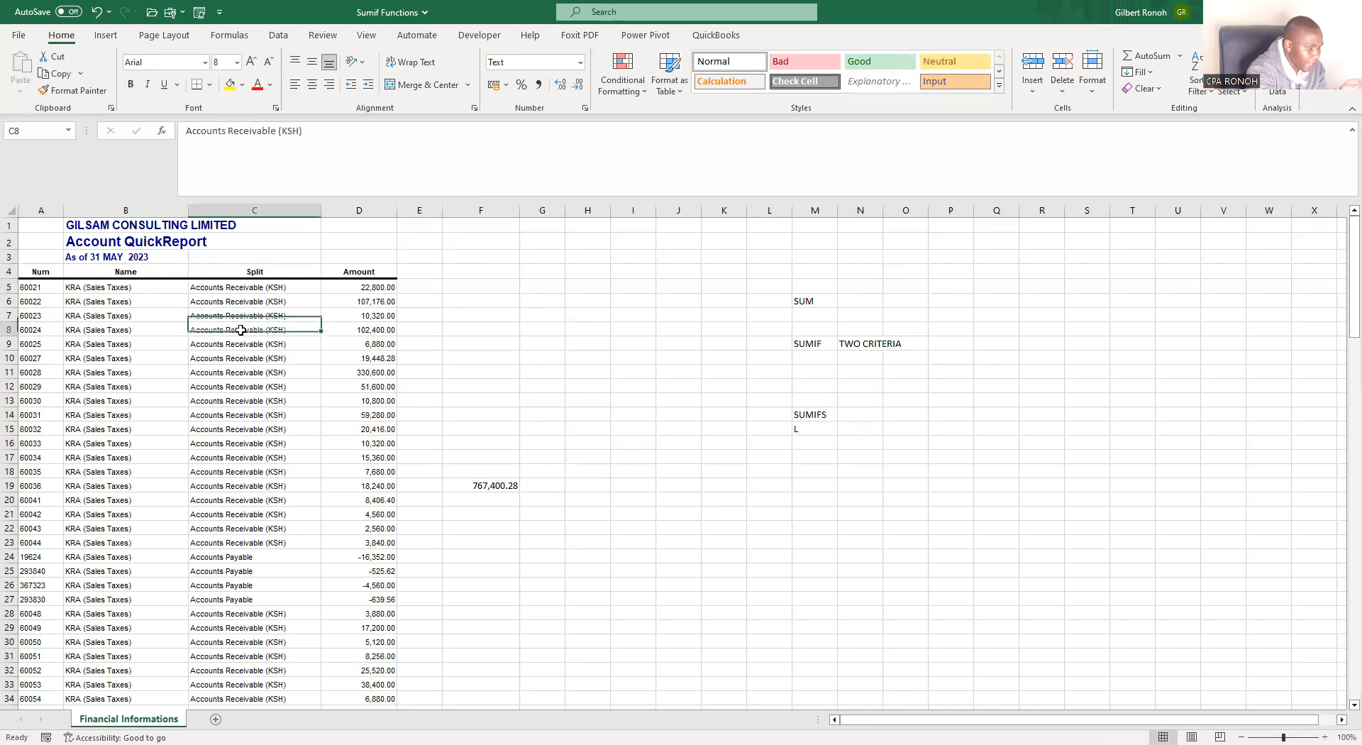
{"action": "left_click", "coordinate": [222, 569]}
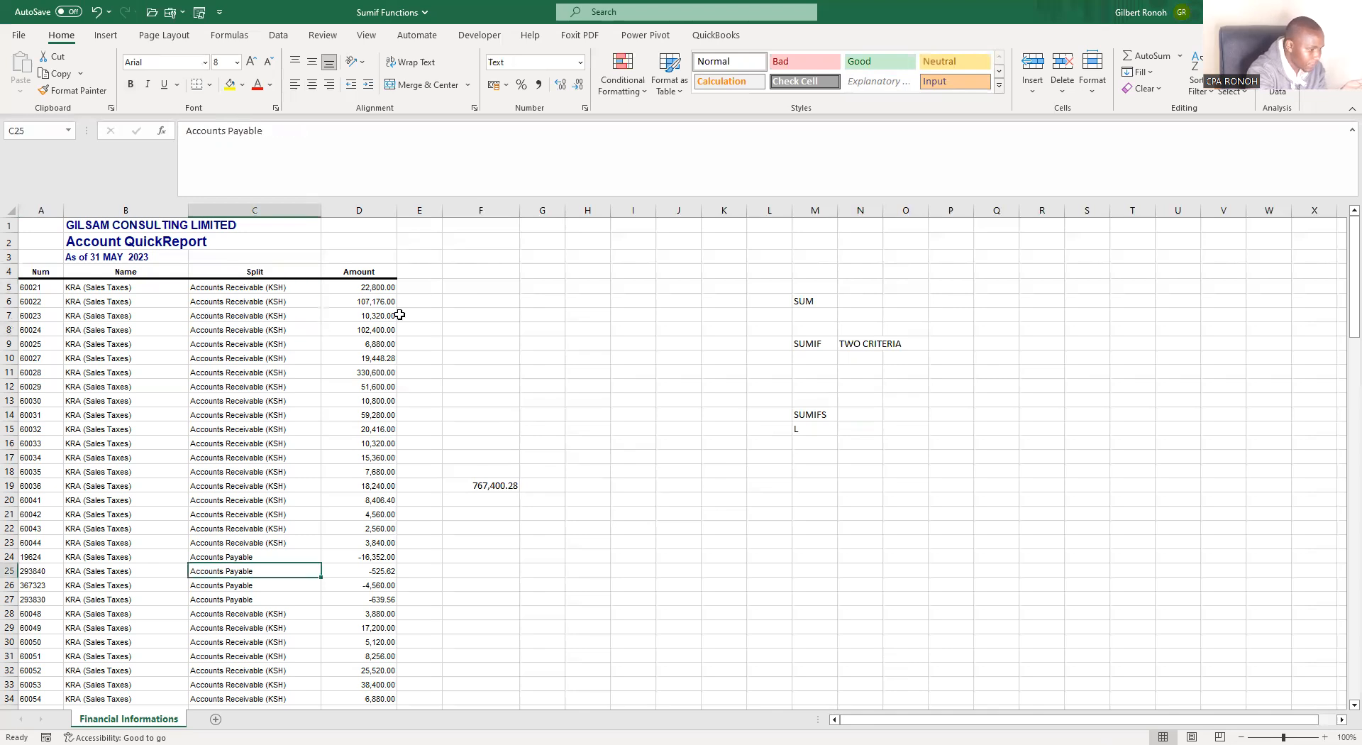
{"action": "left_click", "coordinate": [371, 269]}
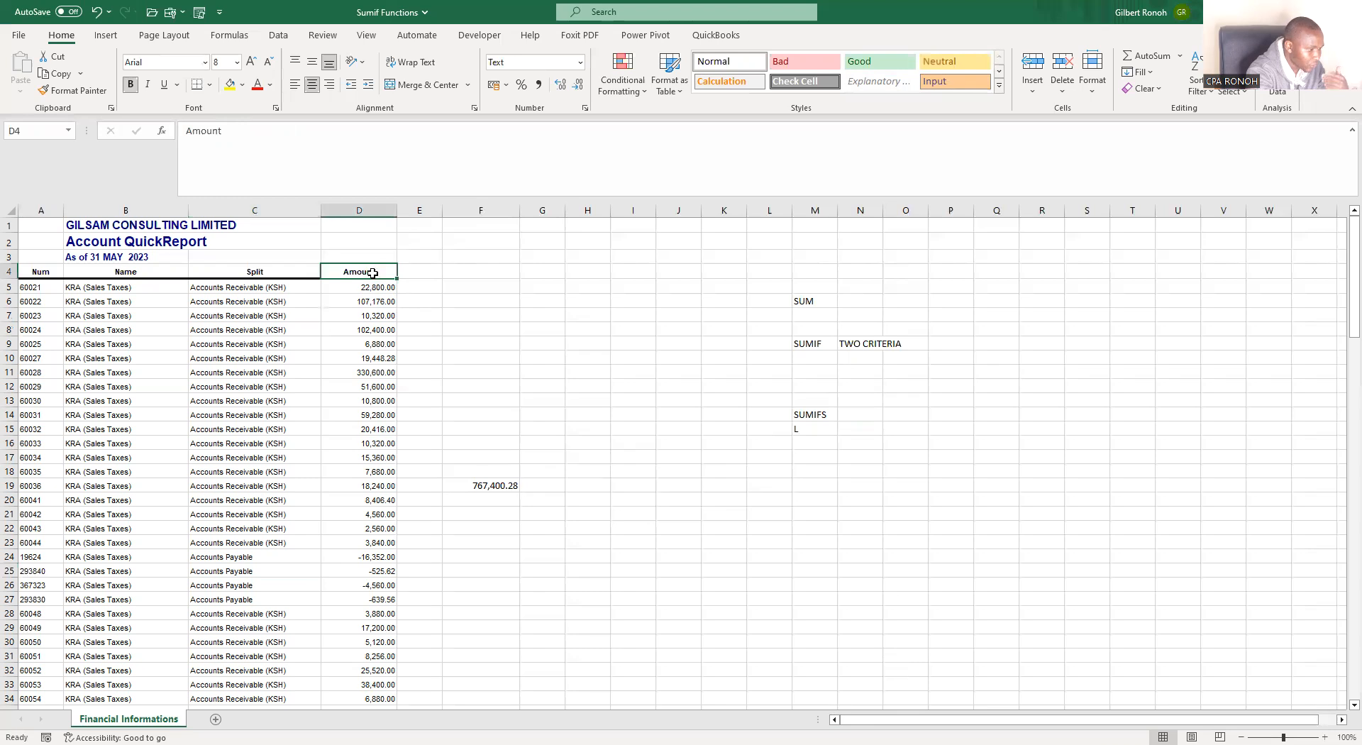
{"action": "left_click_drag", "start_coordinate": [29, 287], "coordinate": [35, 528]}
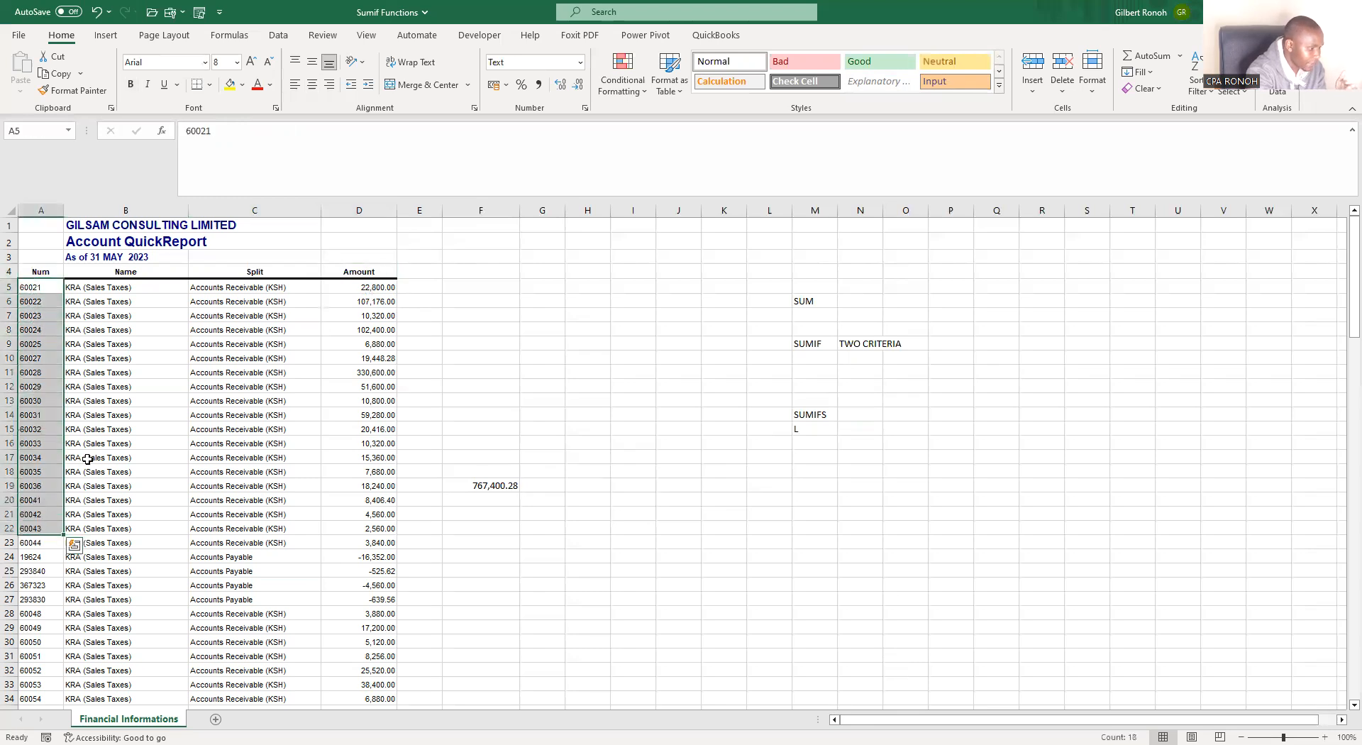
Look through the remaining records down to the grand total below the Amount column, and return to the start.
{"action": "scroll", "coordinate": [142, 469], "scroll_direction": "down", "scroll_amount": 8}
{"action": "left_click_drag", "start_coordinate": [386, 514], "coordinate": [85, 509]}
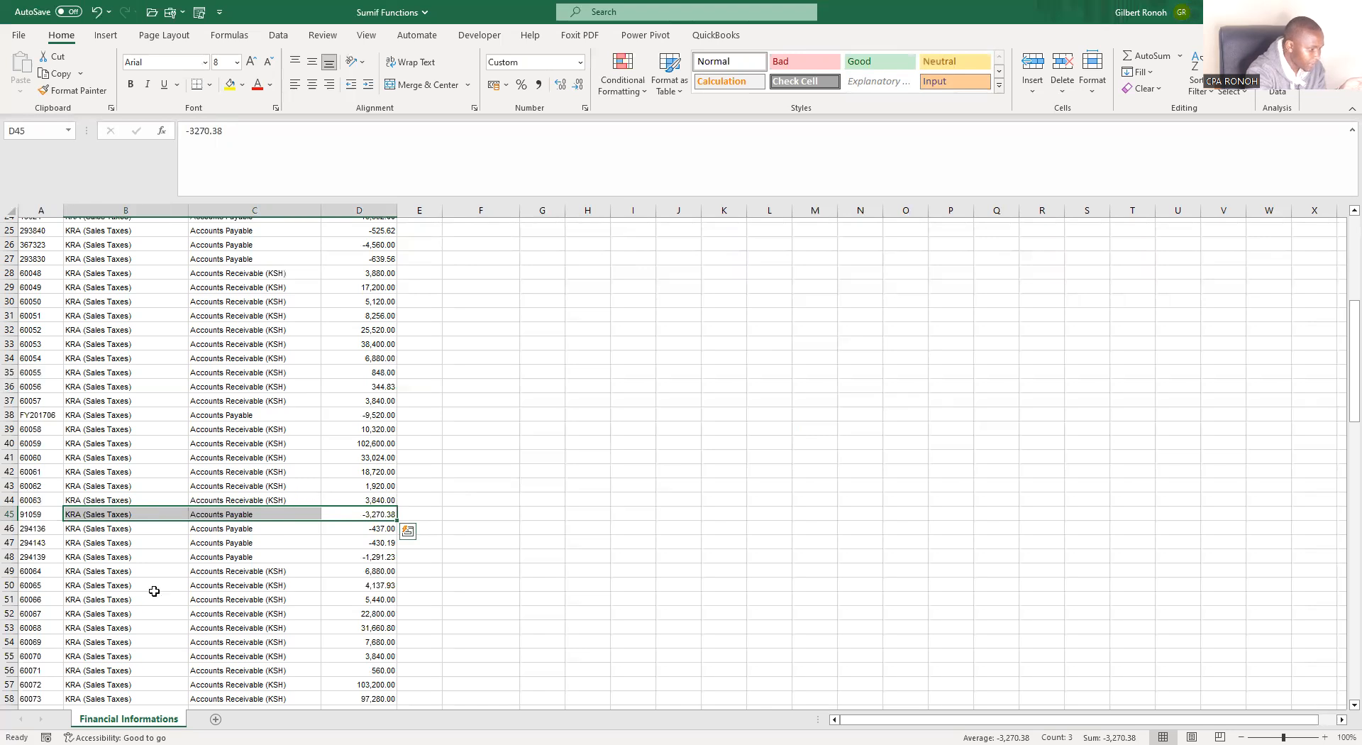
{"action": "scroll", "coordinate": [166, 582], "scroll_direction": "down", "scroll_amount": 20}
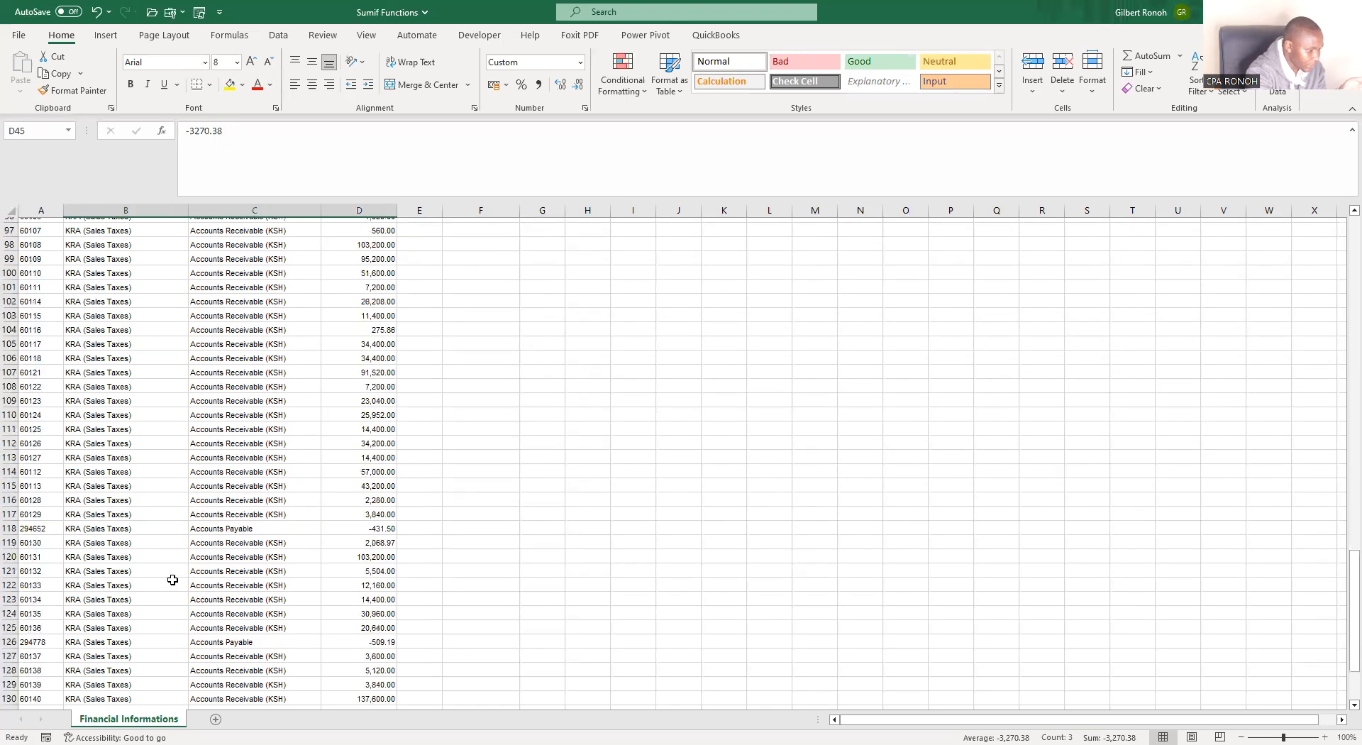
{"action": "scroll", "coordinate": [172, 580], "scroll_direction": "down", "scroll_amount": 6}
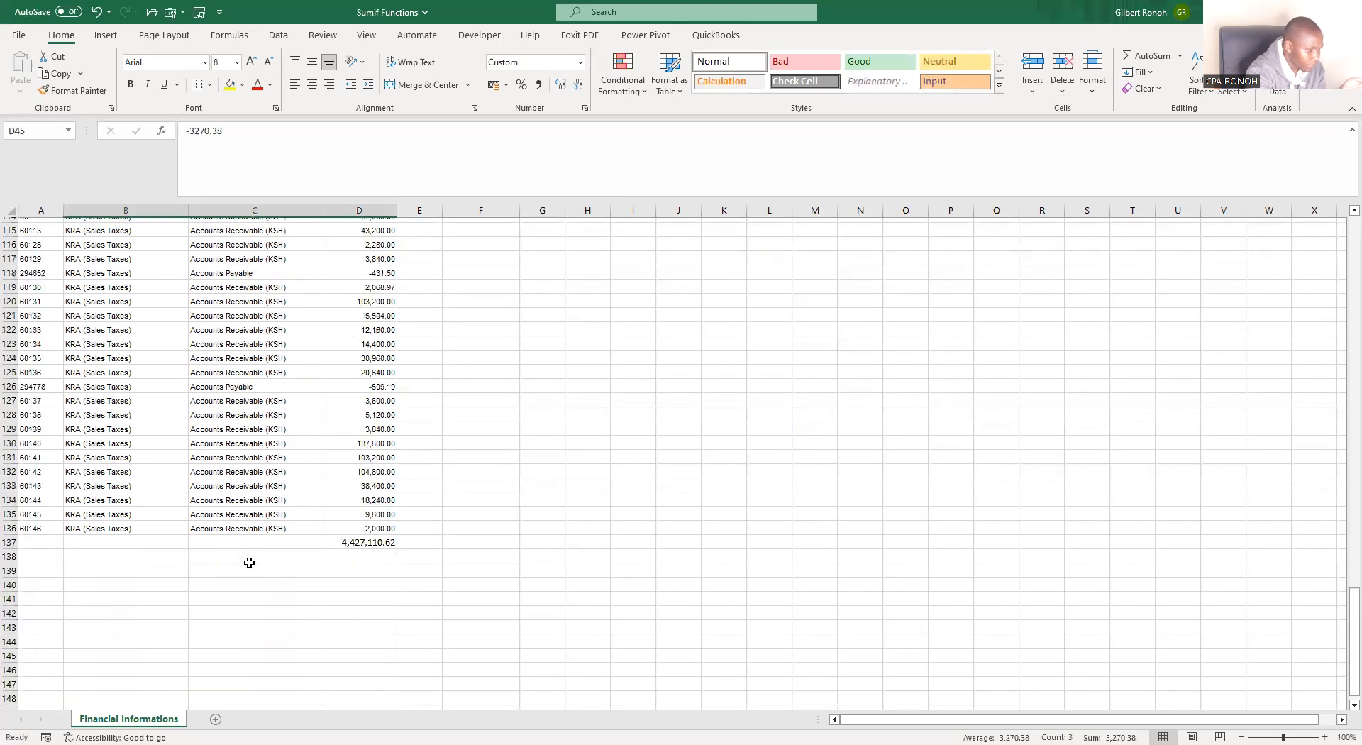
{"action": "left_click", "coordinate": [334, 554]}
{"action": "scroll", "coordinate": [196, 543], "scroll_direction": "up", "scroll_amount": 11}
{"action": "scroll", "coordinate": [200, 537], "scroll_direction": "up", "scroll_amount": 20}
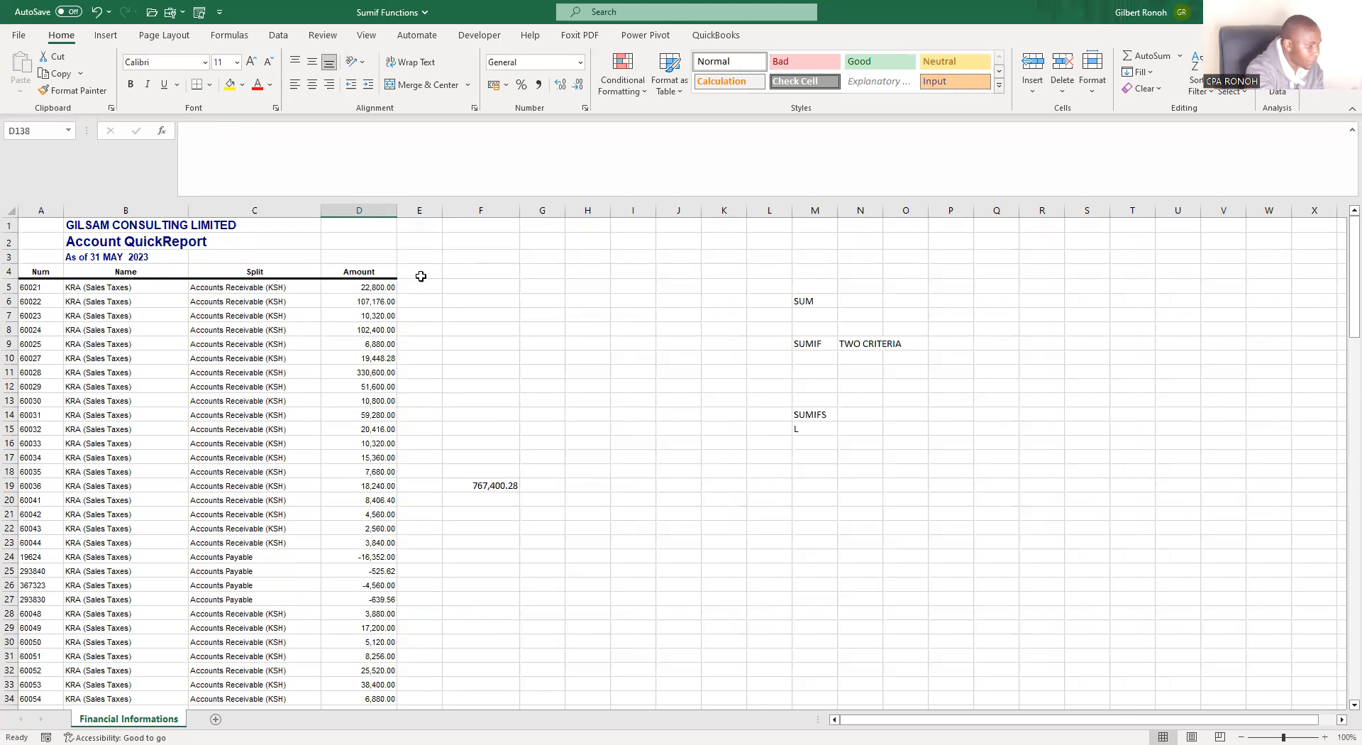
Copy the Num values in A13:A23 into column M, starting at M19.
{"action": "left_click", "coordinate": [34, 400]}
{"action": "left_click_drag", "start_coordinate": [36, 444], "coordinate": [41, 541]}
{"action": "key", "text": "ctrl+c"}
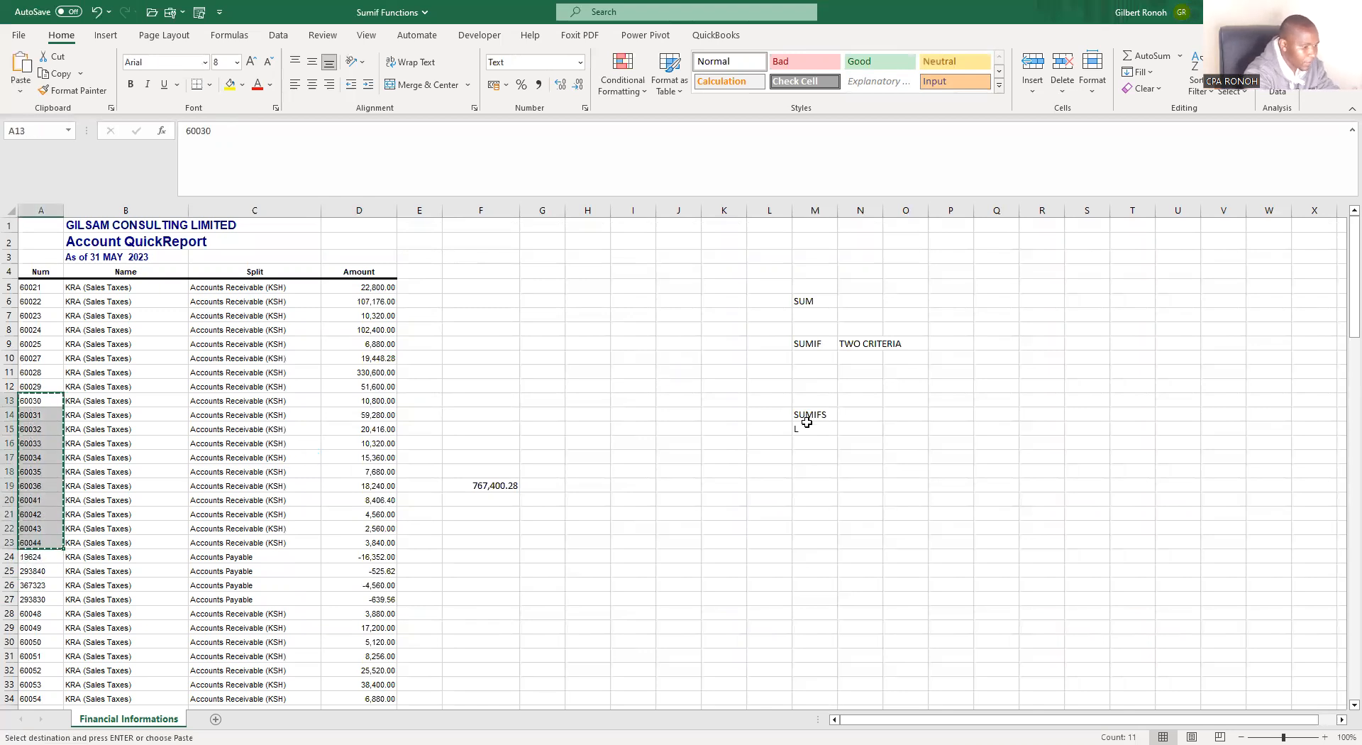
{"action": "left_click", "coordinate": [811, 483]}
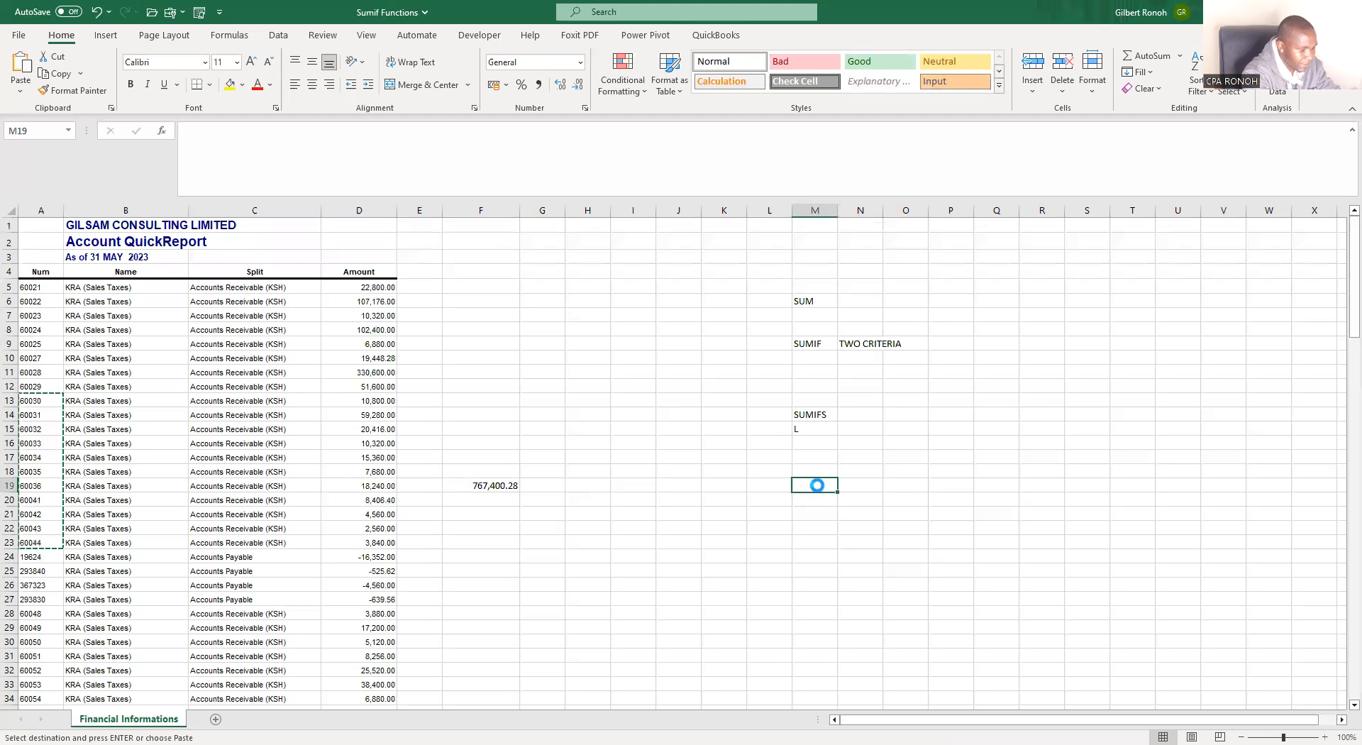
{"action": "key", "text": "Return"}
{"action": "left_click", "coordinate": [900, 485]}
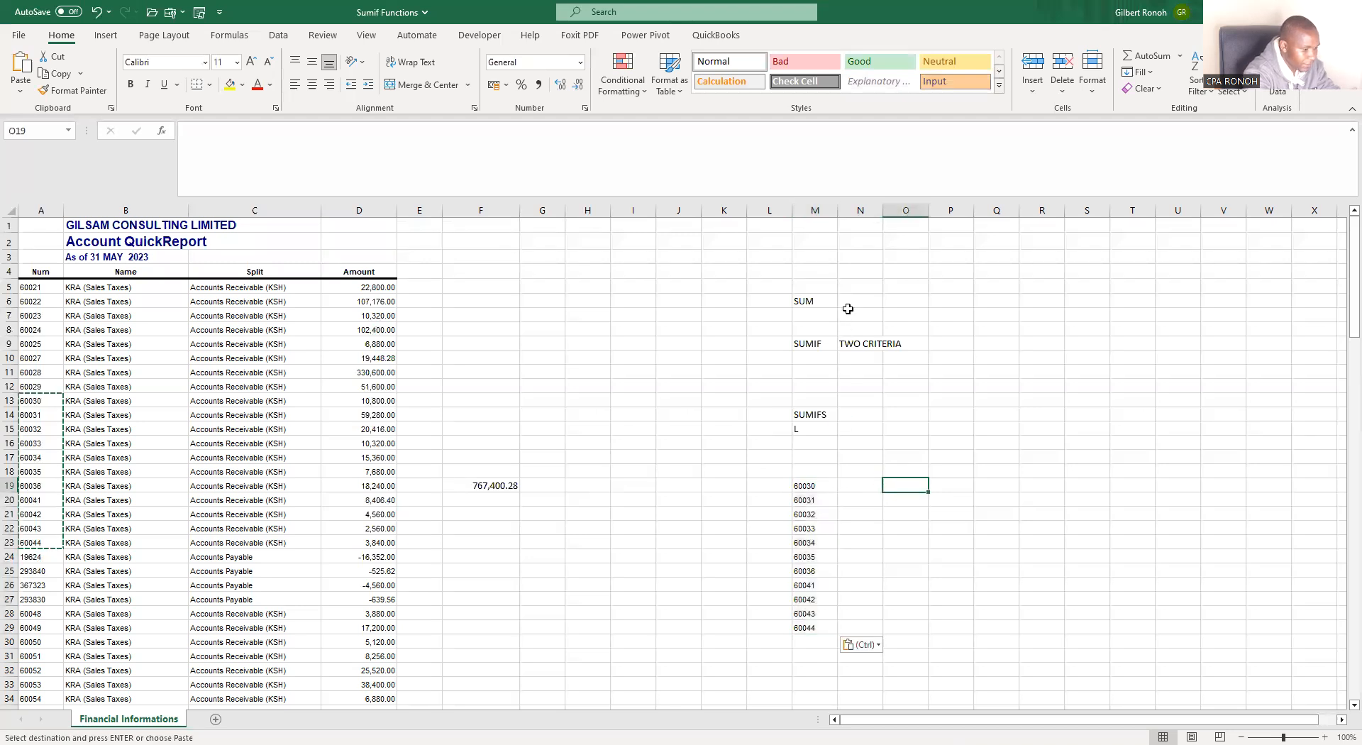
Widen column M and copy the Num heading from A4 into M18 above the pasted numbers.
{"action": "left_click_drag", "start_coordinate": [834, 214], "coordinate": [863, 214]}
{"action": "left_click", "coordinate": [60, 272]}
{"action": "key", "text": "ctrl+c"}
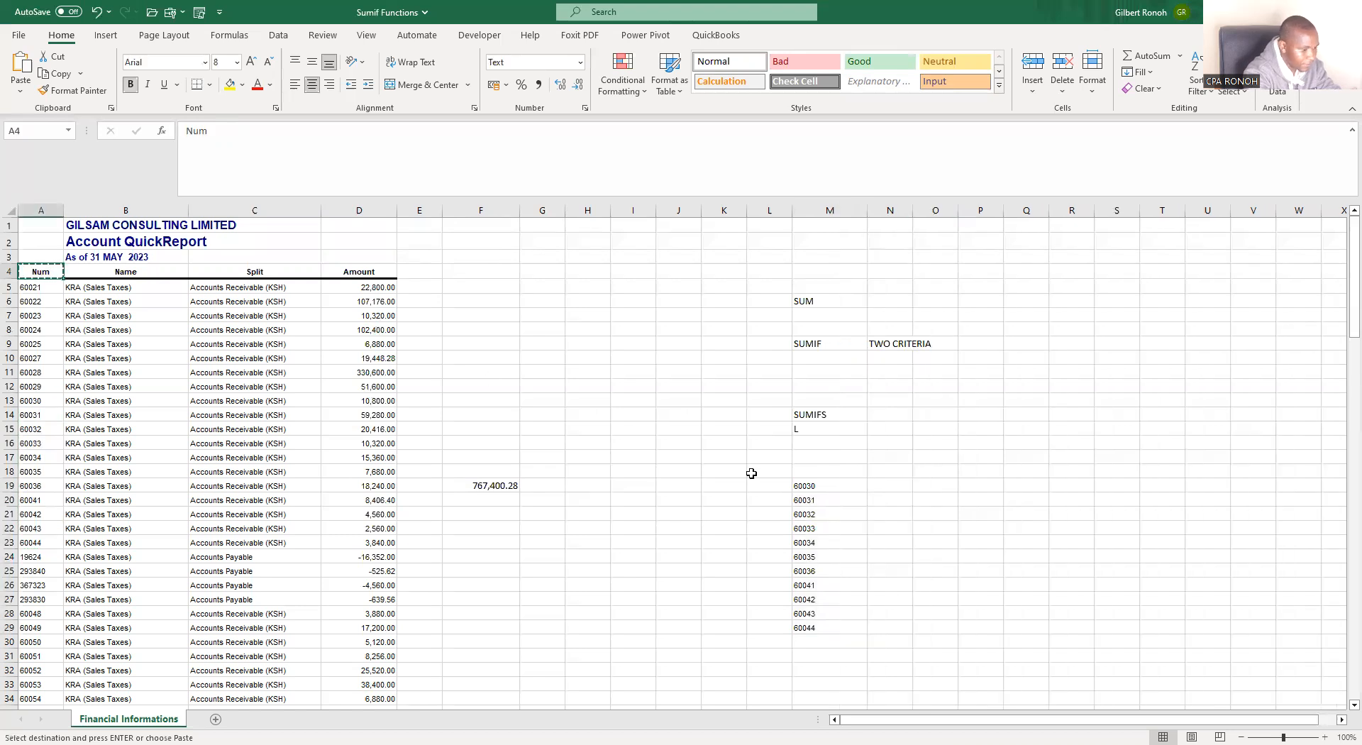
{"action": "left_click", "coordinate": [798, 471]}
{"action": "key", "text": "ctrl+v"}
{"action": "left_click", "coordinate": [935, 457]}
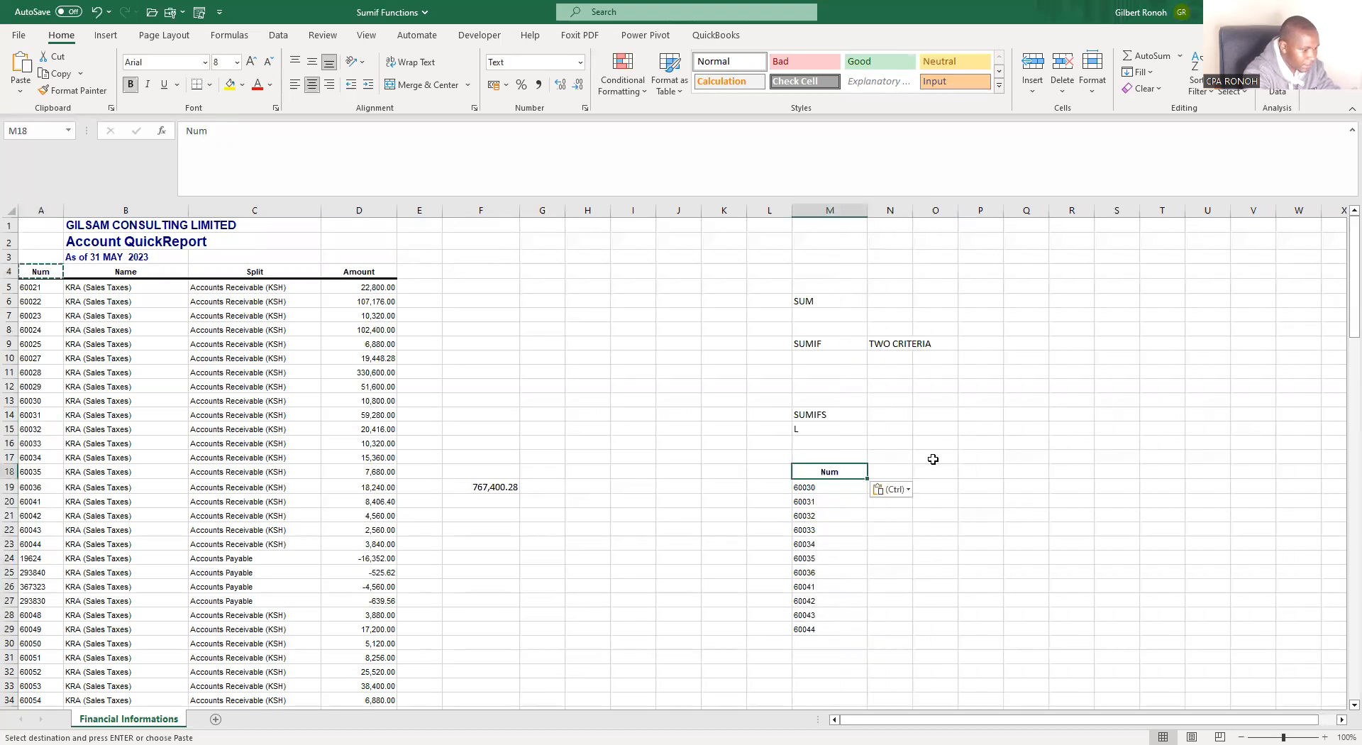
Copy the Amount heading from D4 into N18 beside the Num heading, and widen column N.
{"action": "left_click", "coordinate": [358, 269]}
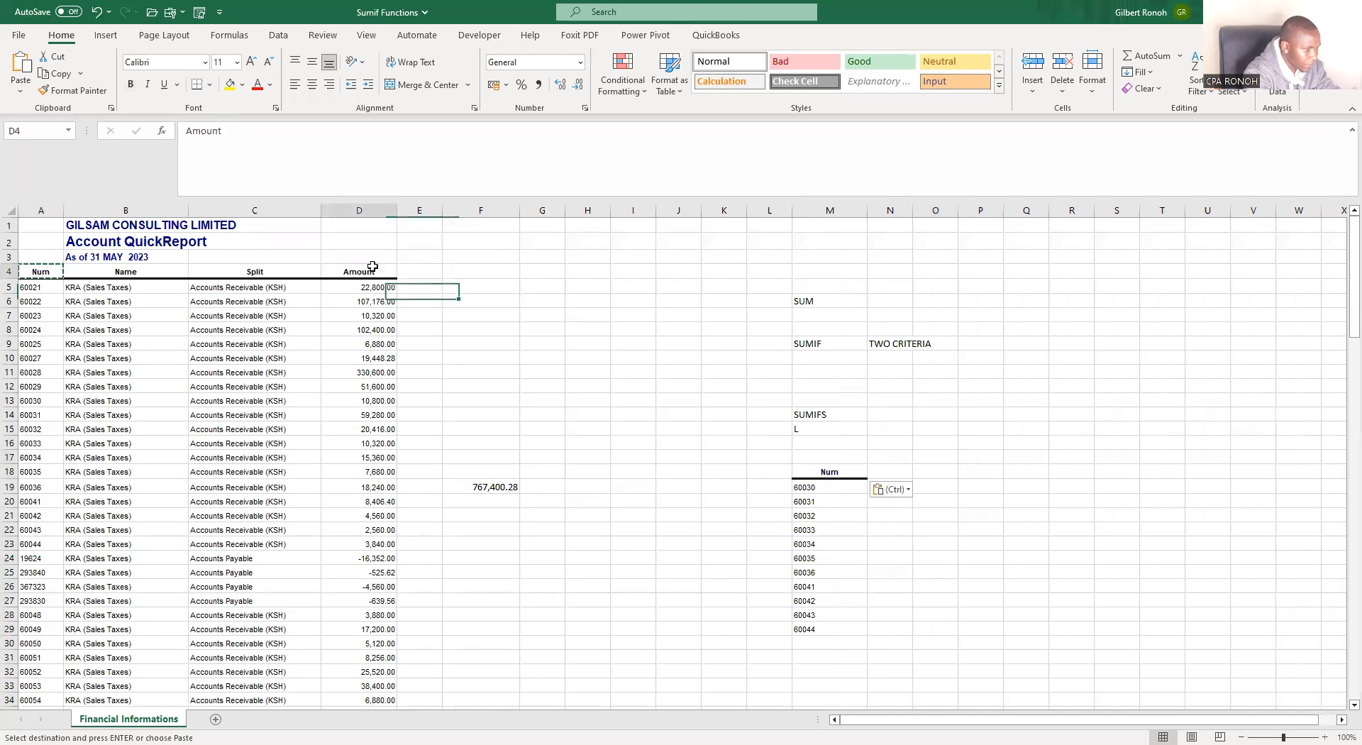
{"action": "key", "text": "ctrl+c"}
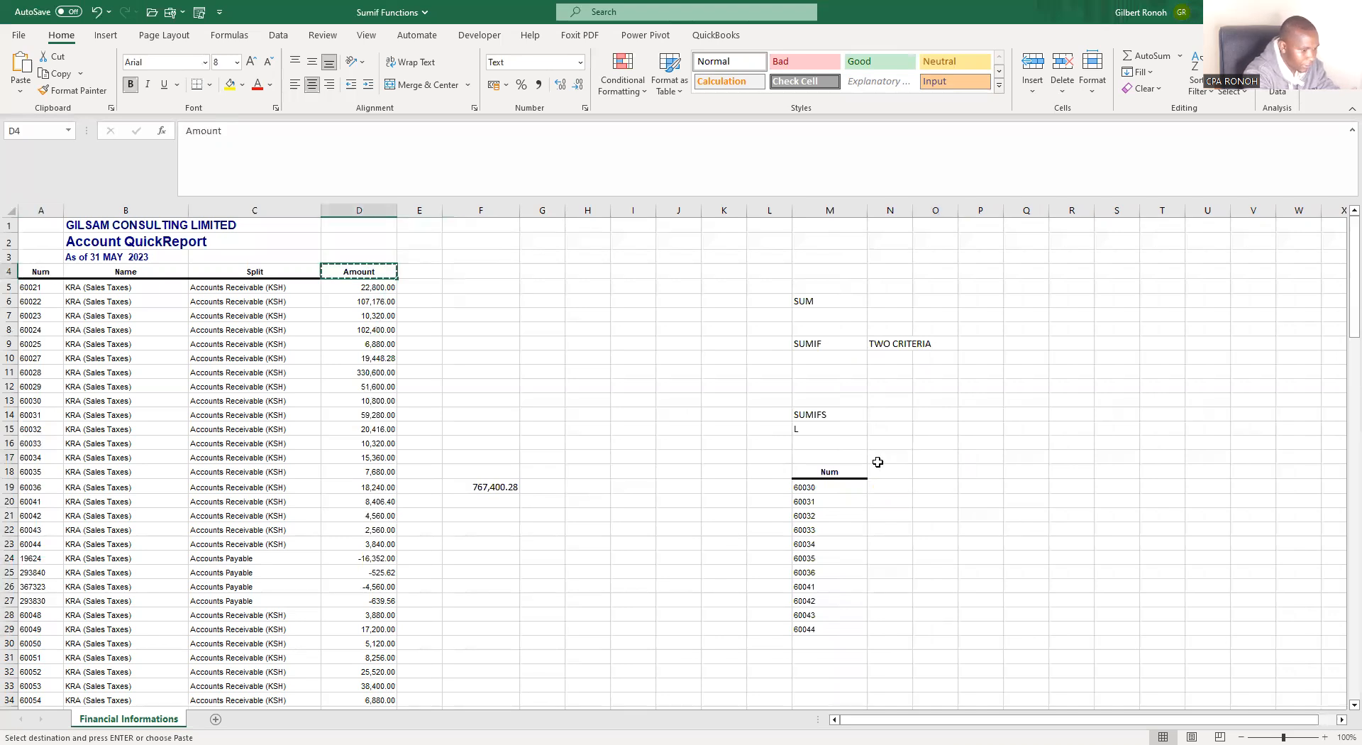
{"action": "left_click", "coordinate": [879, 468]}
{"action": "key", "text": "ctrl+v"}
{"action": "left_click", "coordinate": [1001, 471]}
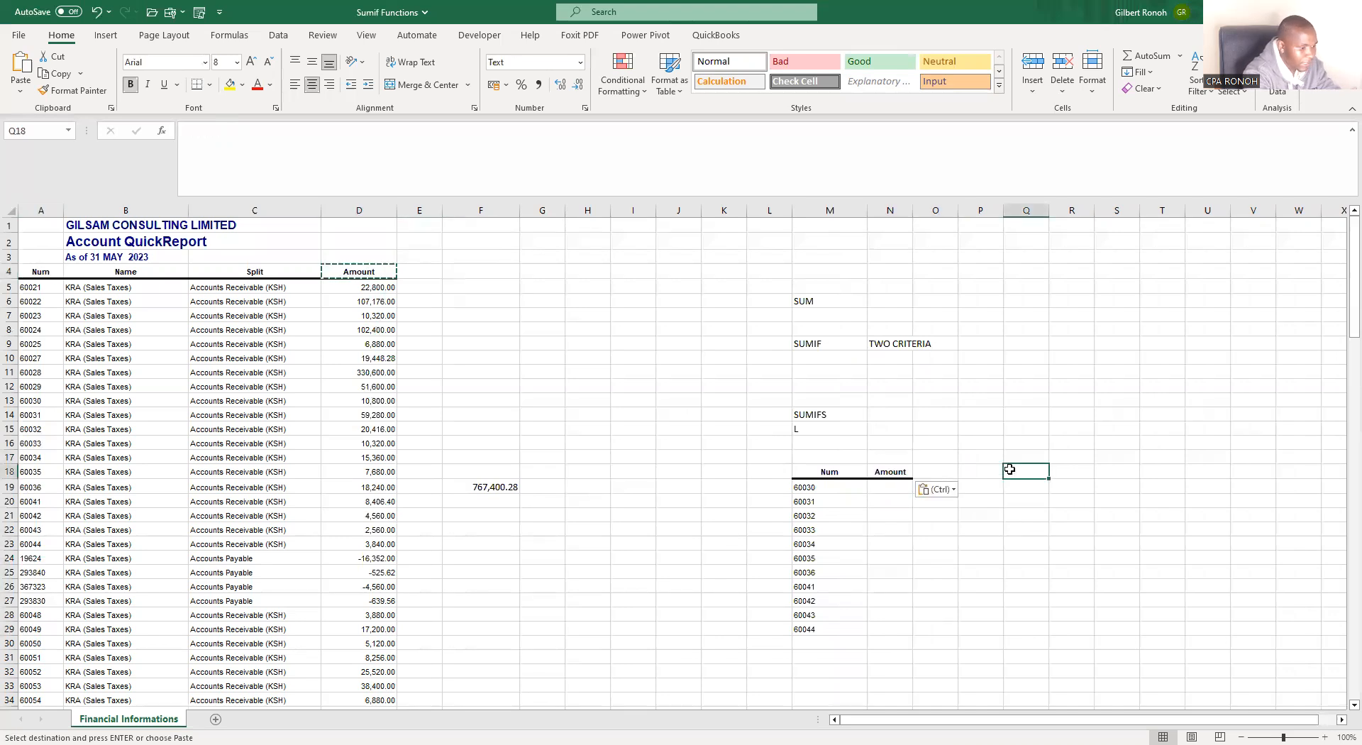
{"action": "left_click_drag", "start_coordinate": [917, 219], "coordinate": [940, 222]}
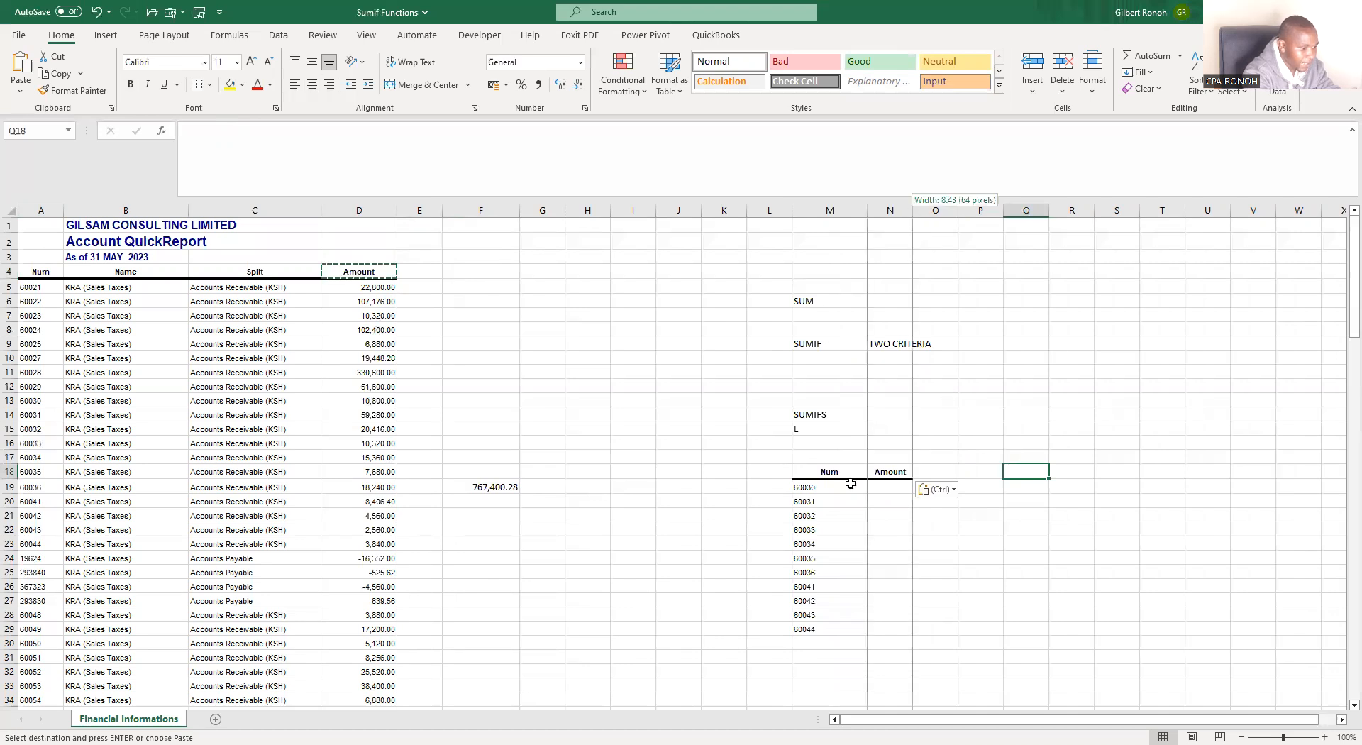
Review the copied Num values in M19:M29 against the Num column of the report.
{"action": "left_click_drag", "start_coordinate": [821, 491], "coordinate": [839, 619]}
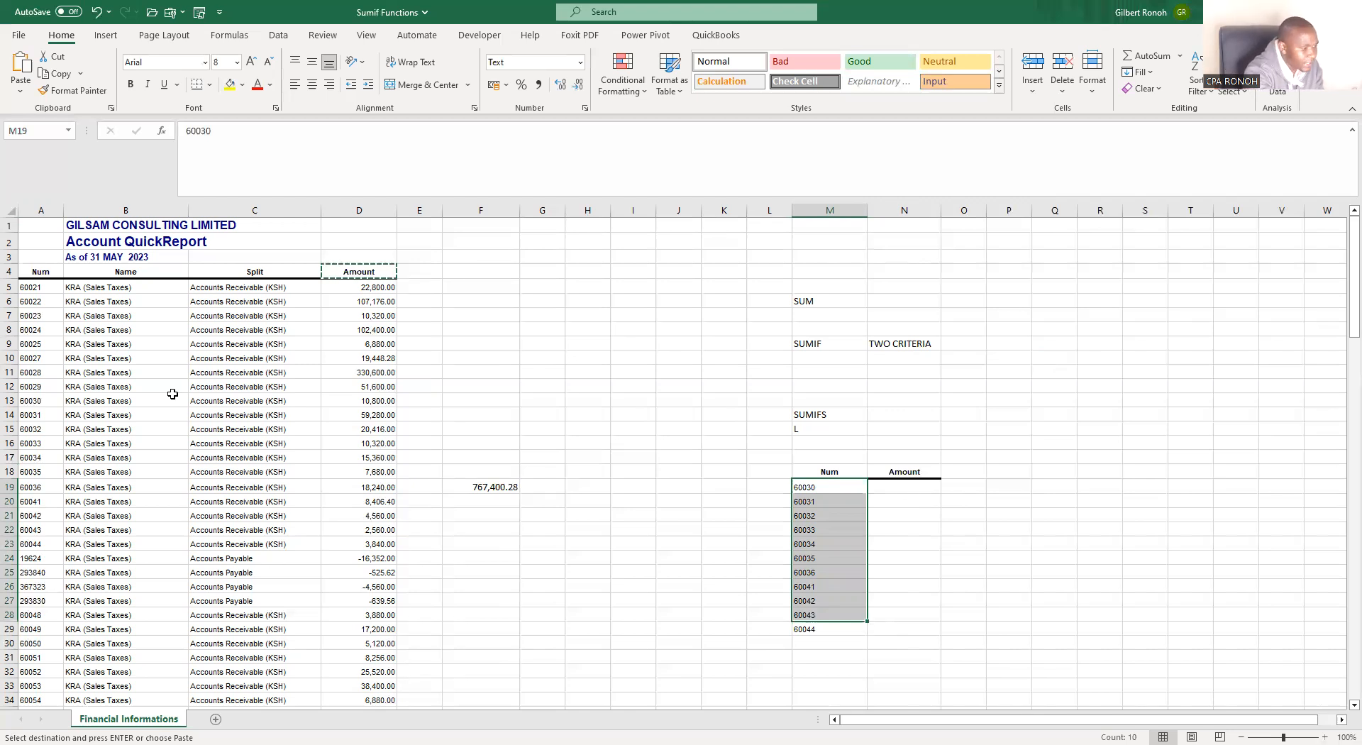
{"action": "left_click", "coordinate": [30, 367]}
{"action": "scroll", "coordinate": [71, 430], "scroll_direction": "down", "scroll_amount": 2}
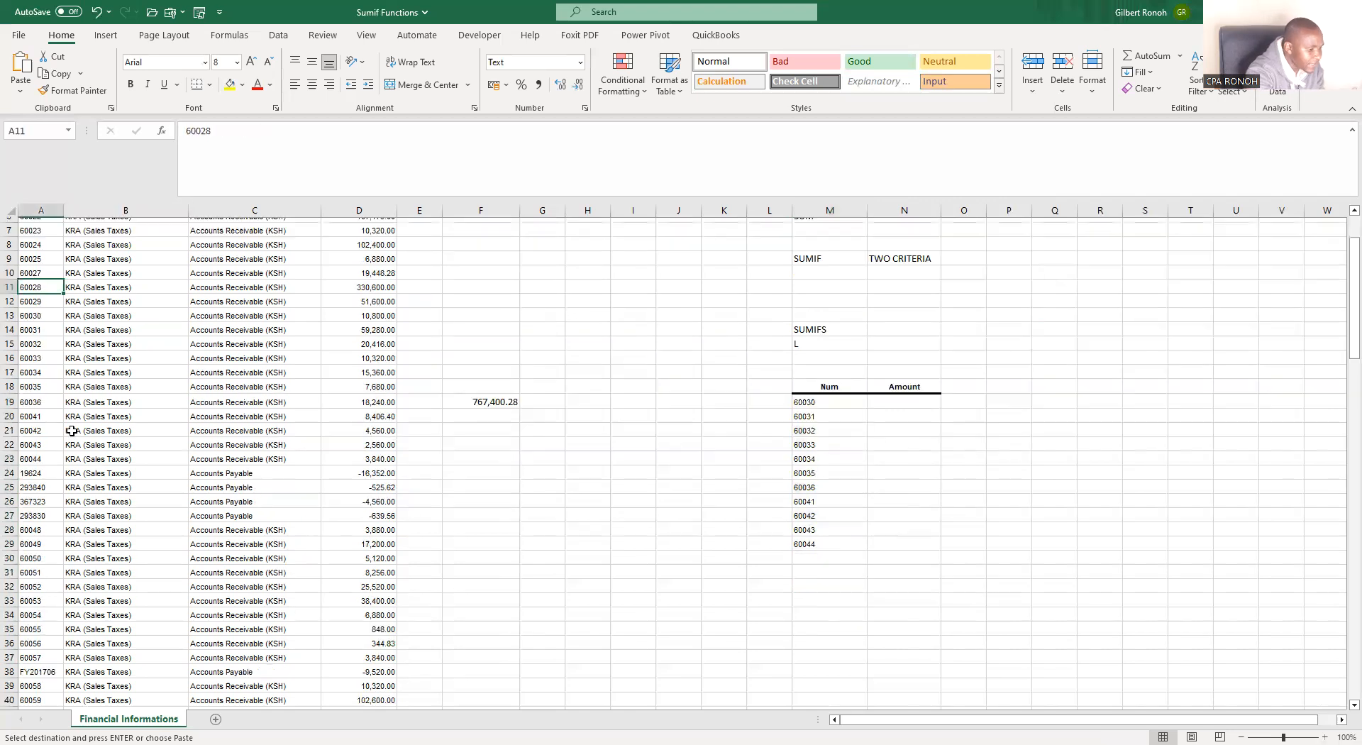
{"action": "left_click", "coordinate": [810, 430]}
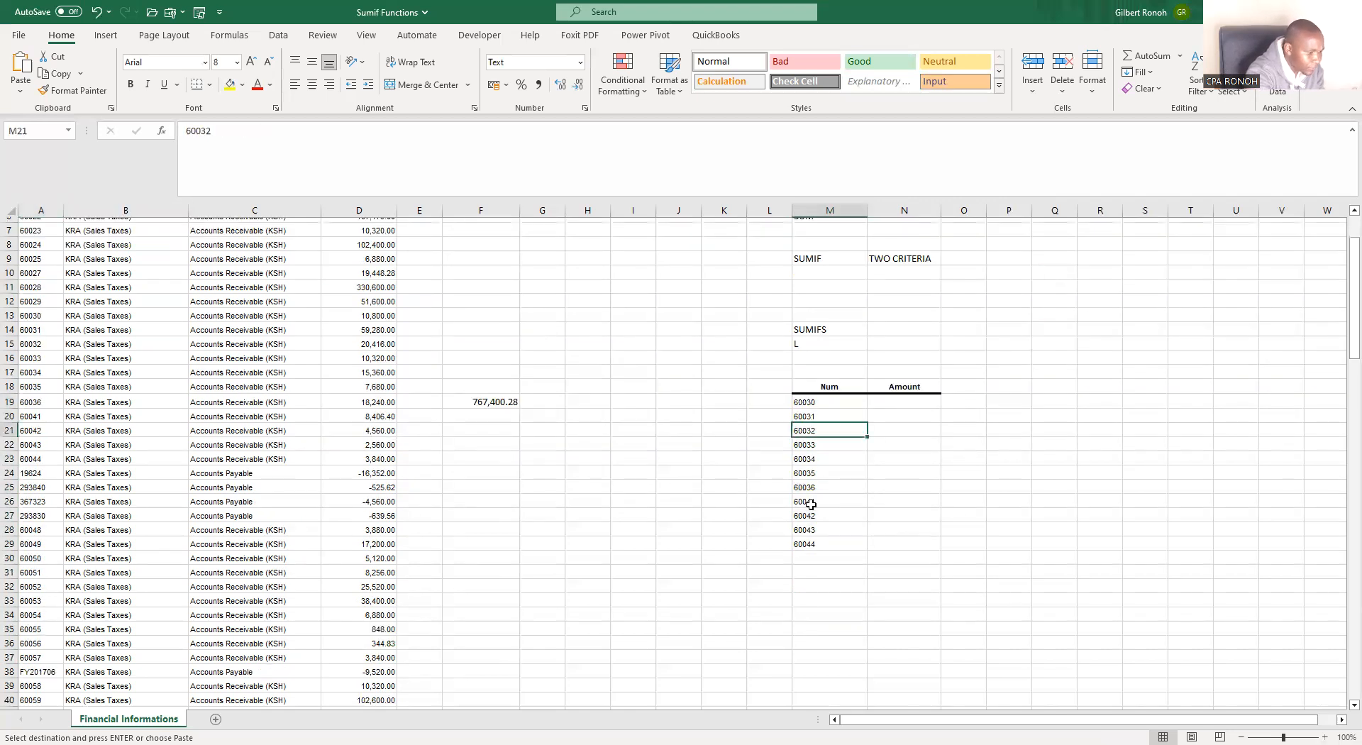
{"action": "key", "text": "ctrl+Down"}
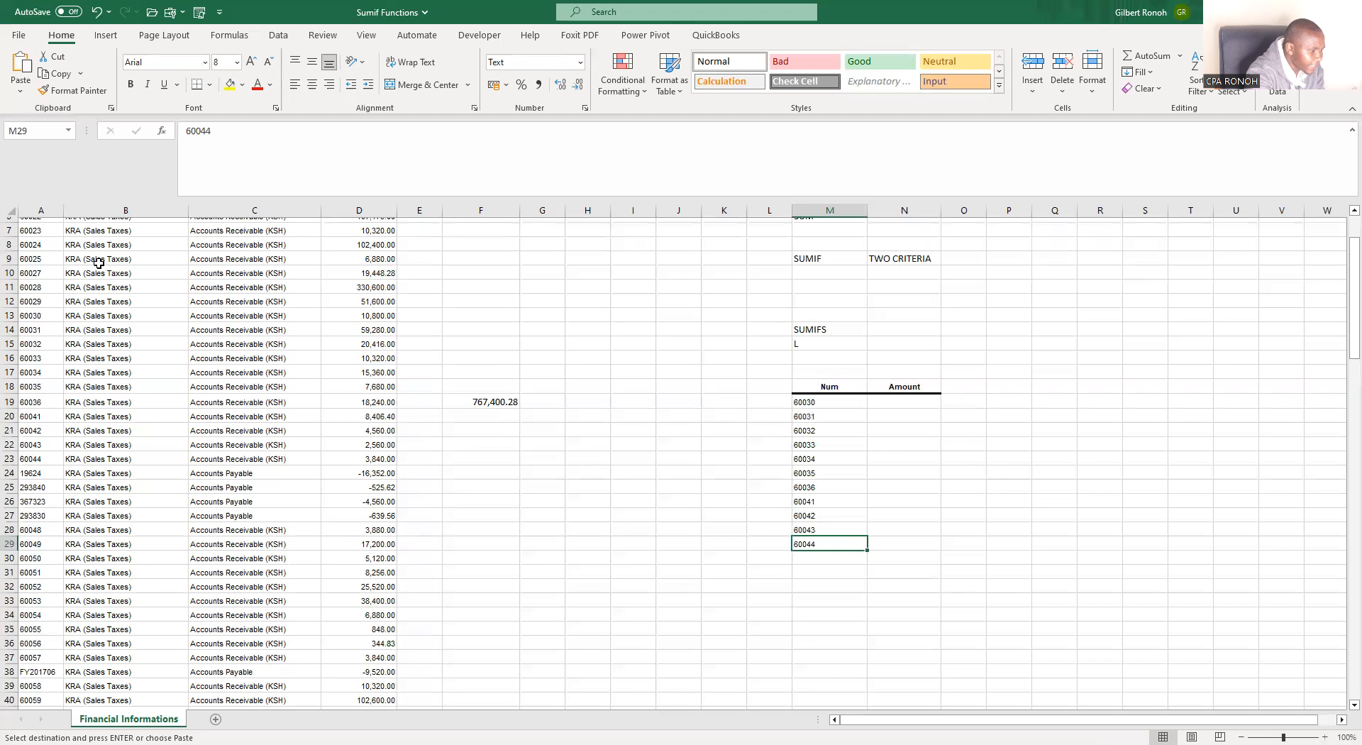
{"action": "scroll", "coordinate": [61, 272], "scroll_direction": "up", "scroll_amount": 2}
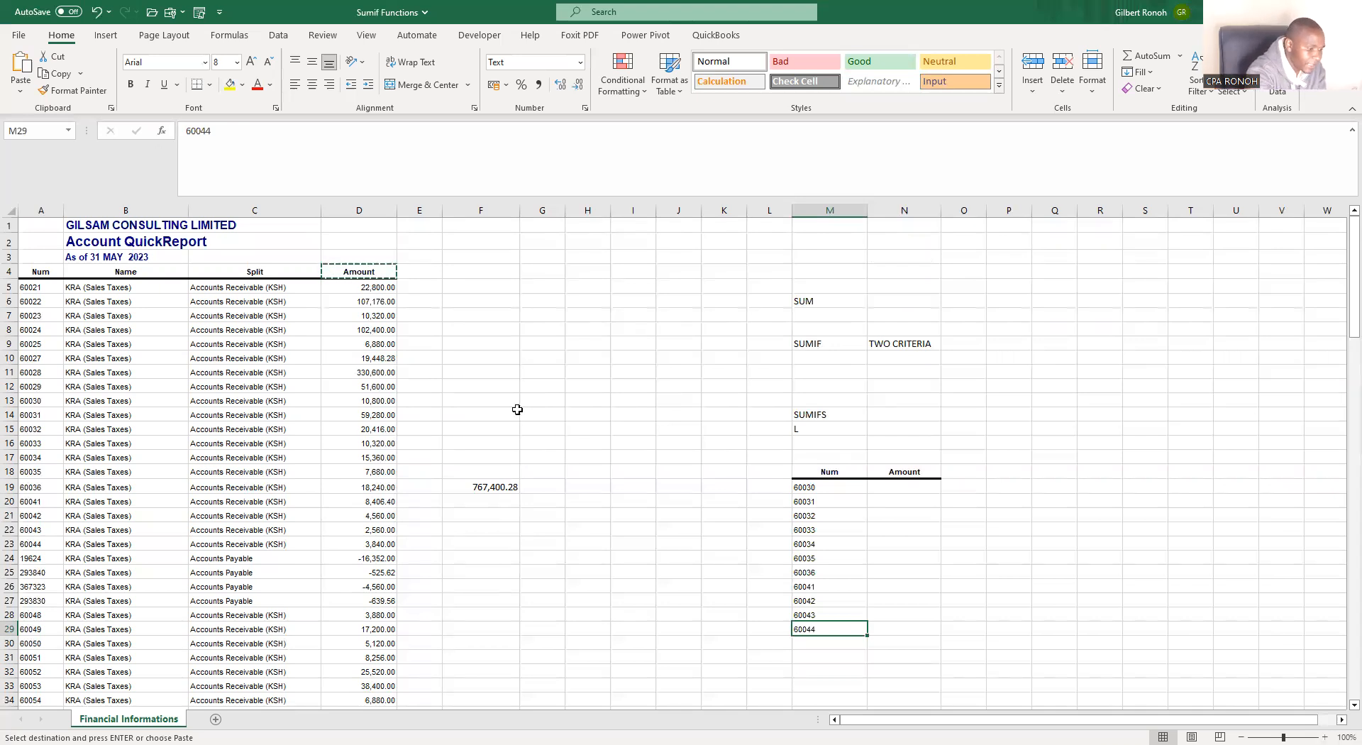
Apply all borders to the lookup table cells M19:N29 and widen column M a little more.
{"action": "left_click", "coordinate": [982, 530]}
{"action": "left_click_drag", "start_coordinate": [814, 491], "coordinate": [903, 628]}
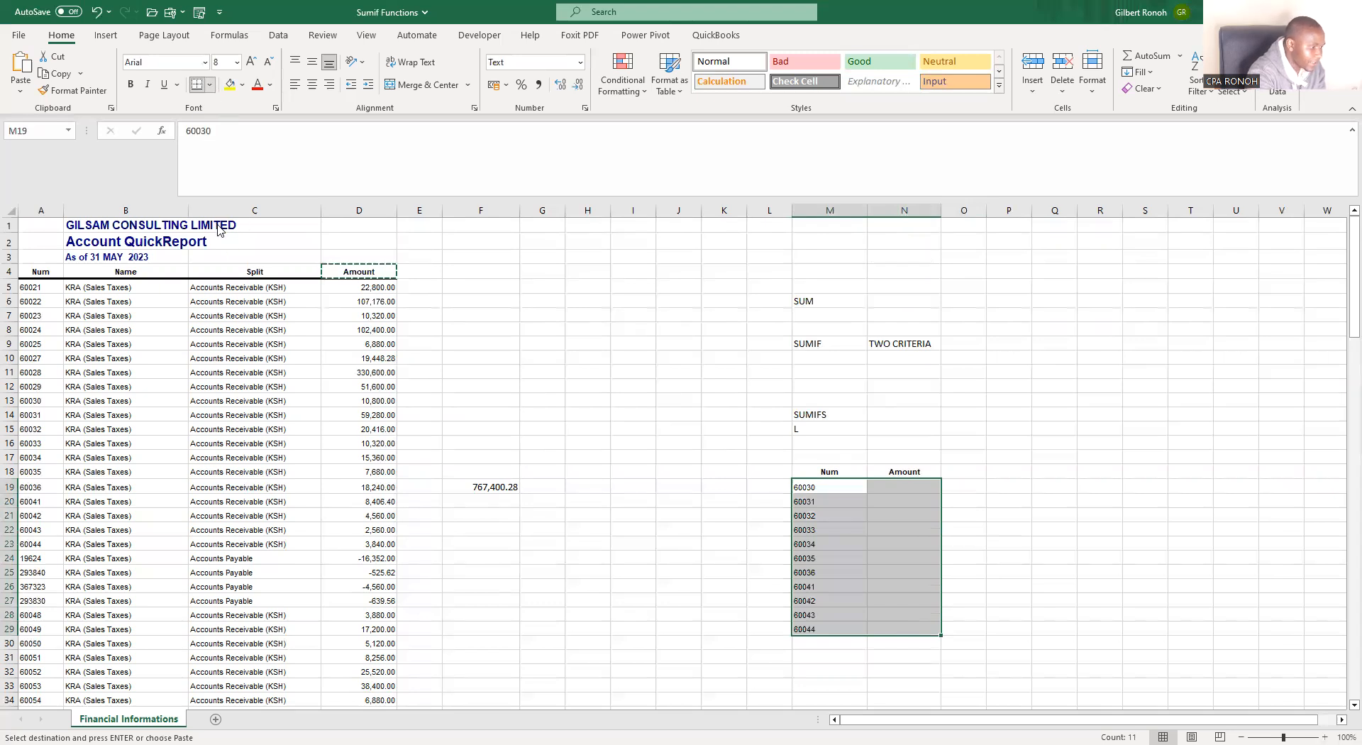
{"action": "left_click", "coordinate": [209, 85]}
{"action": "left_click", "coordinate": [995, 481]}
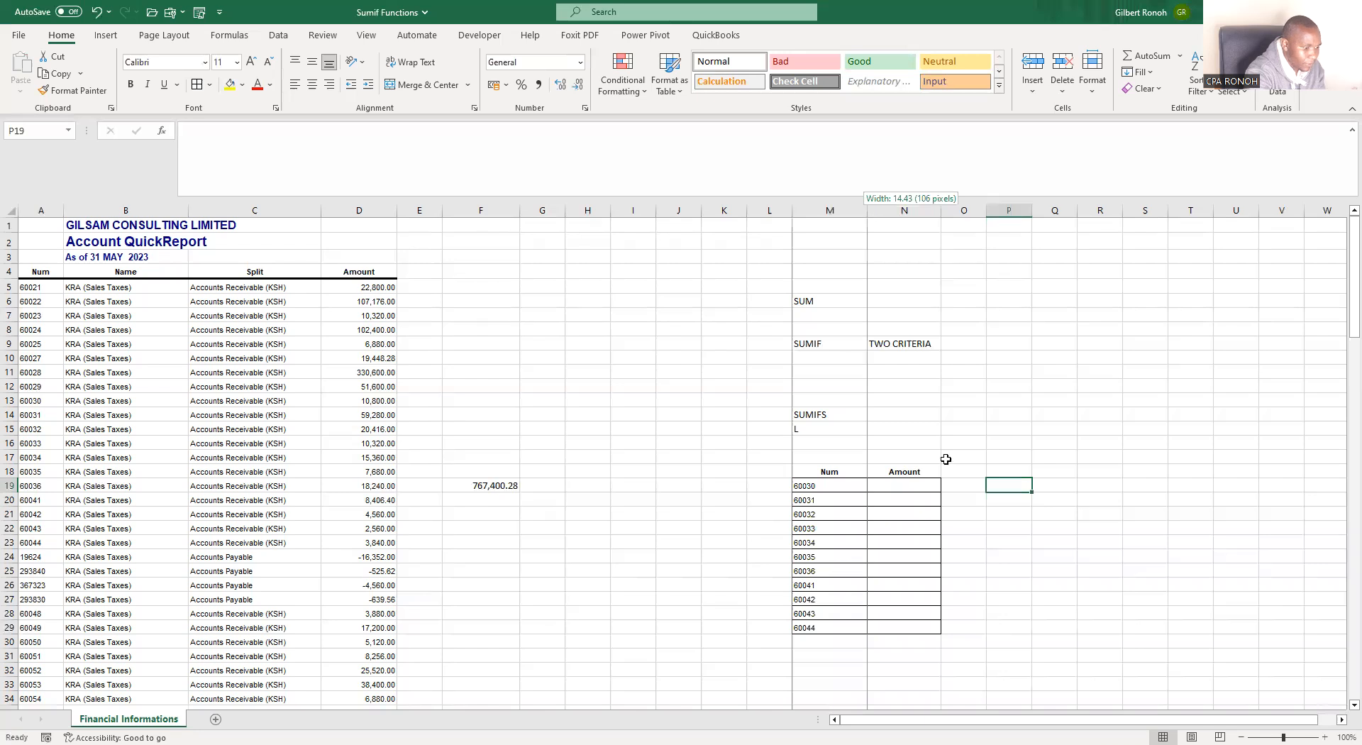
Start a SUMIF formula in N19 with the report's Num cells as the absolute range $A$5:$A$136.
{"action": "left_click", "coordinate": [933, 481]}
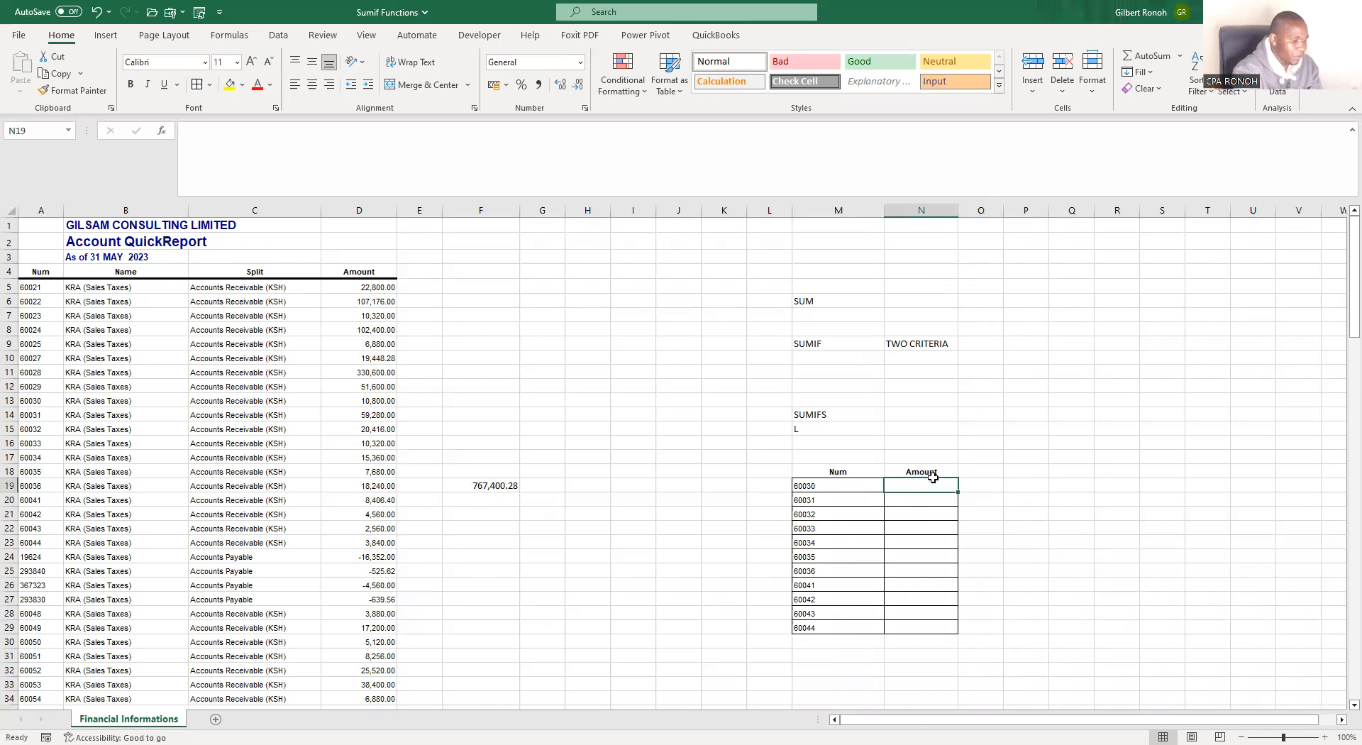
{"action": "type", "text": "="}
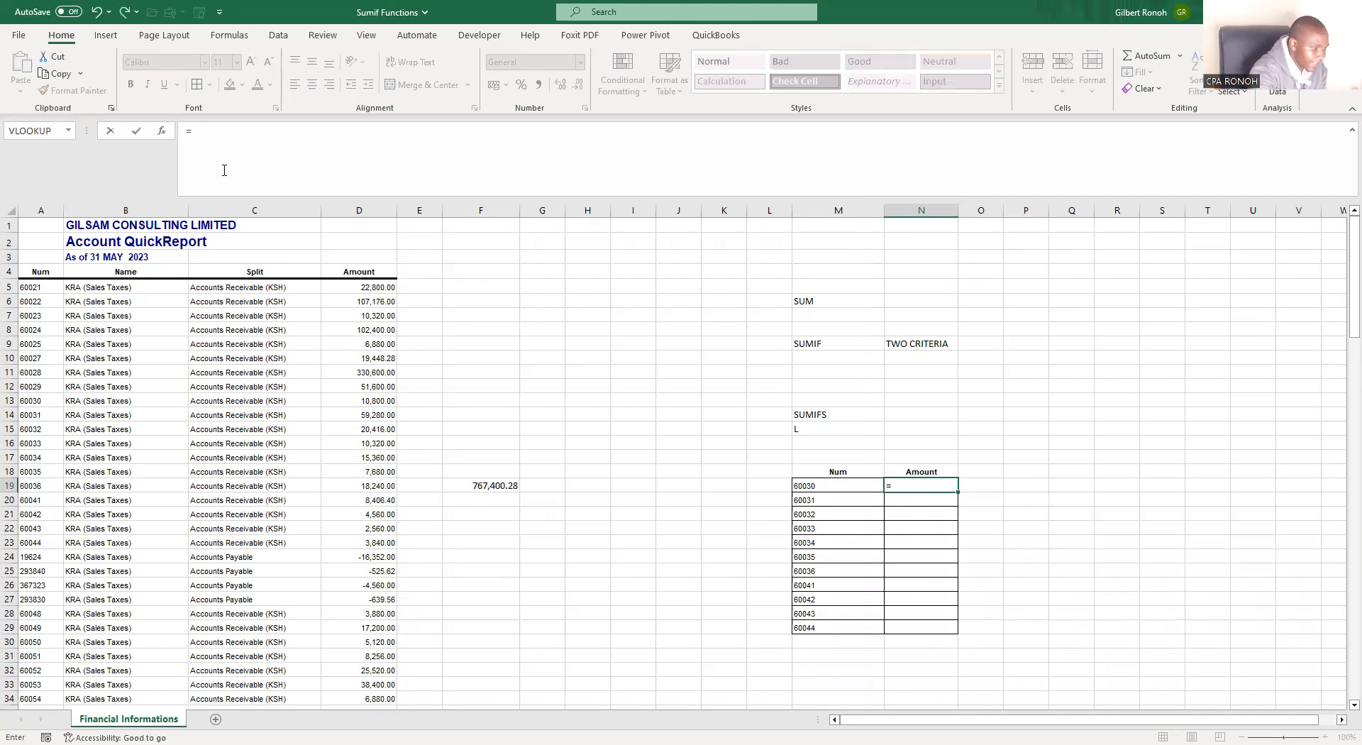
{"action": "type", "text": "SUM"}
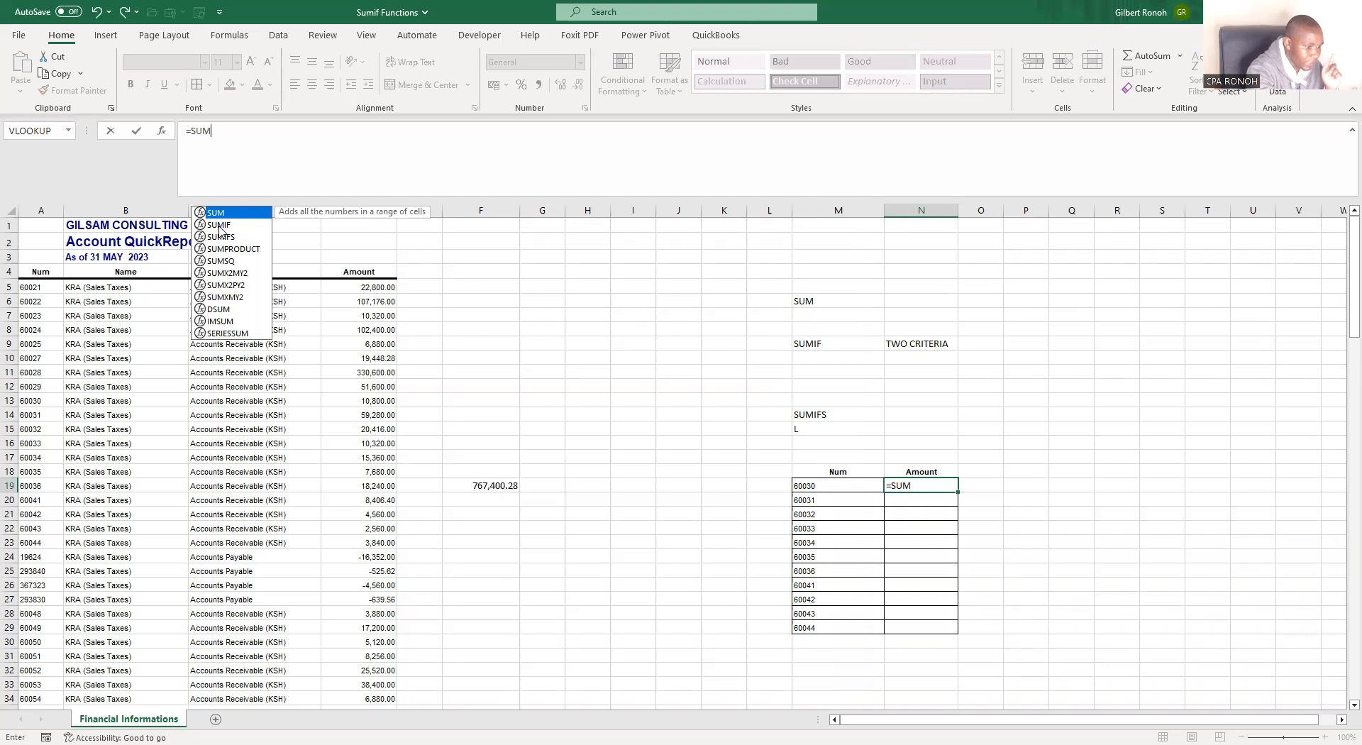
{"action": "double_click", "coordinate": [225, 227]}
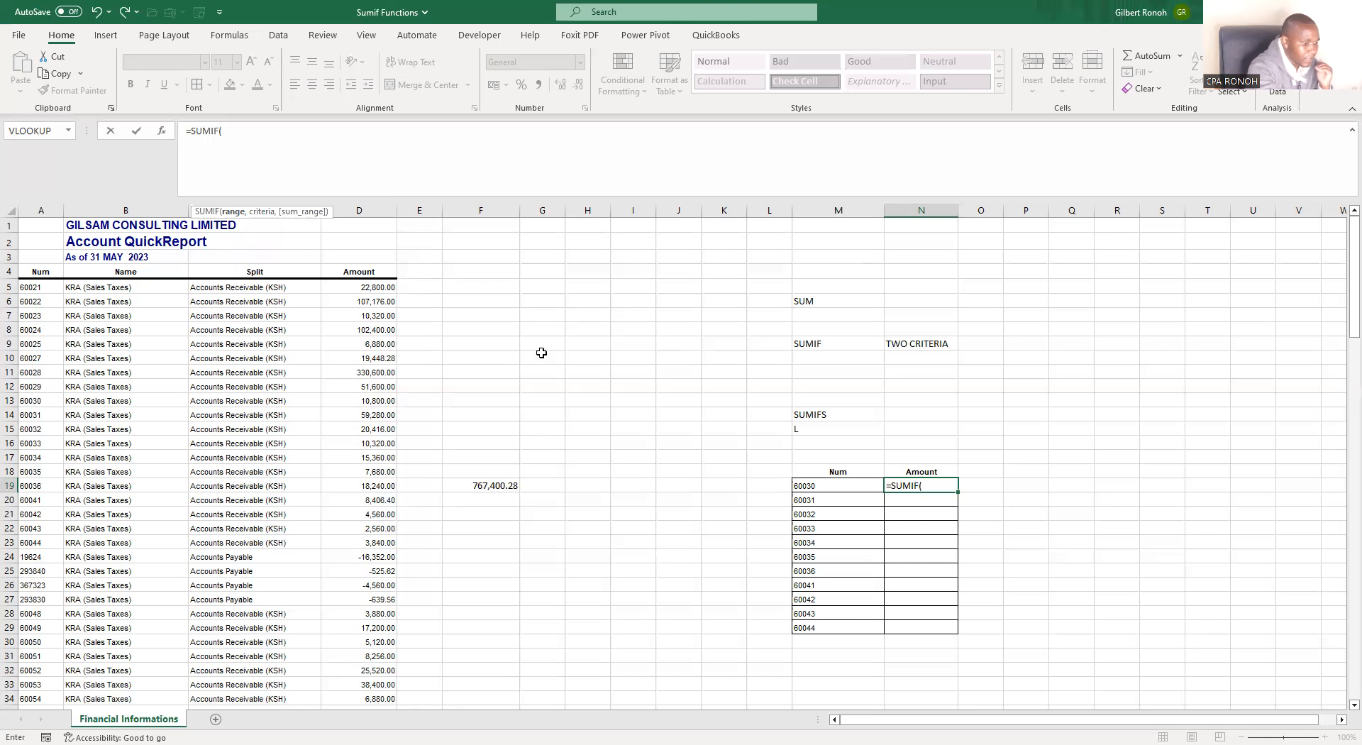
{"action": "left_click", "coordinate": [31, 287]}
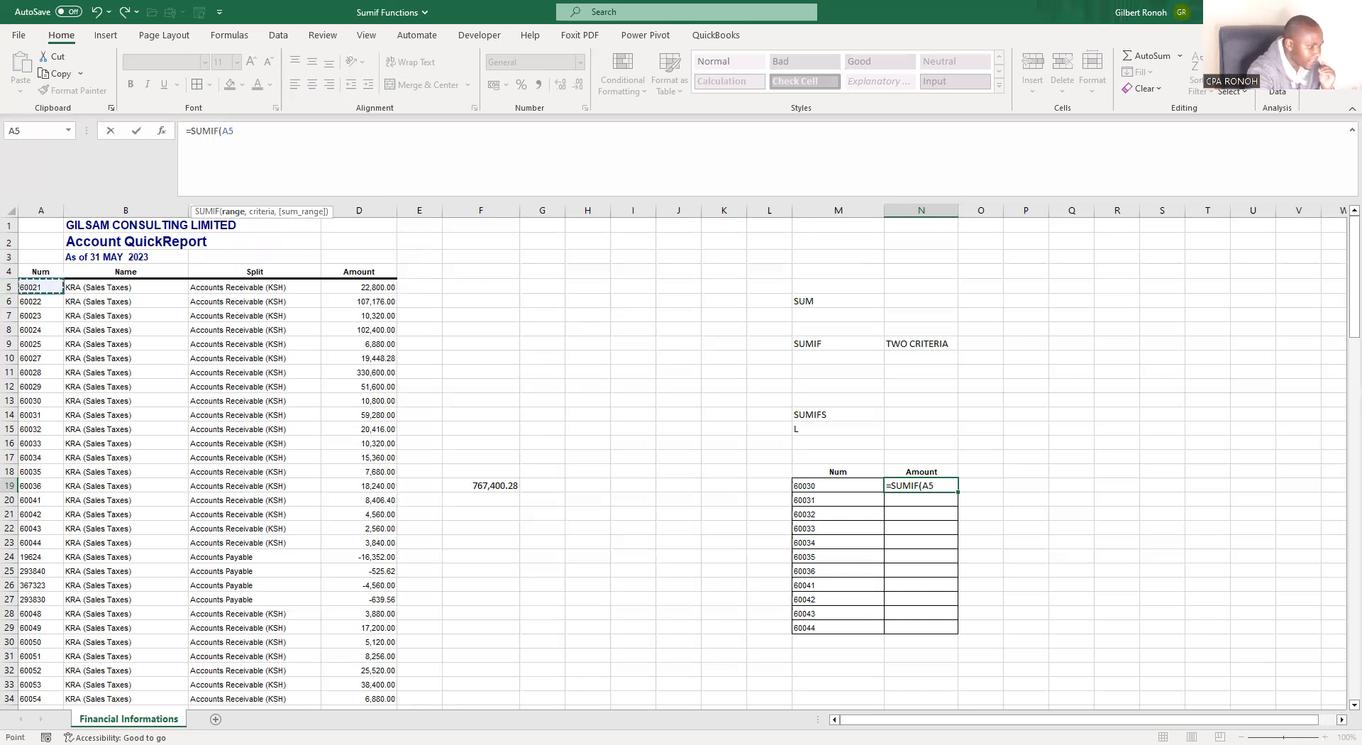
{"action": "left_click_drag", "start_coordinate": [31, 286], "coordinate": [43, 665]}
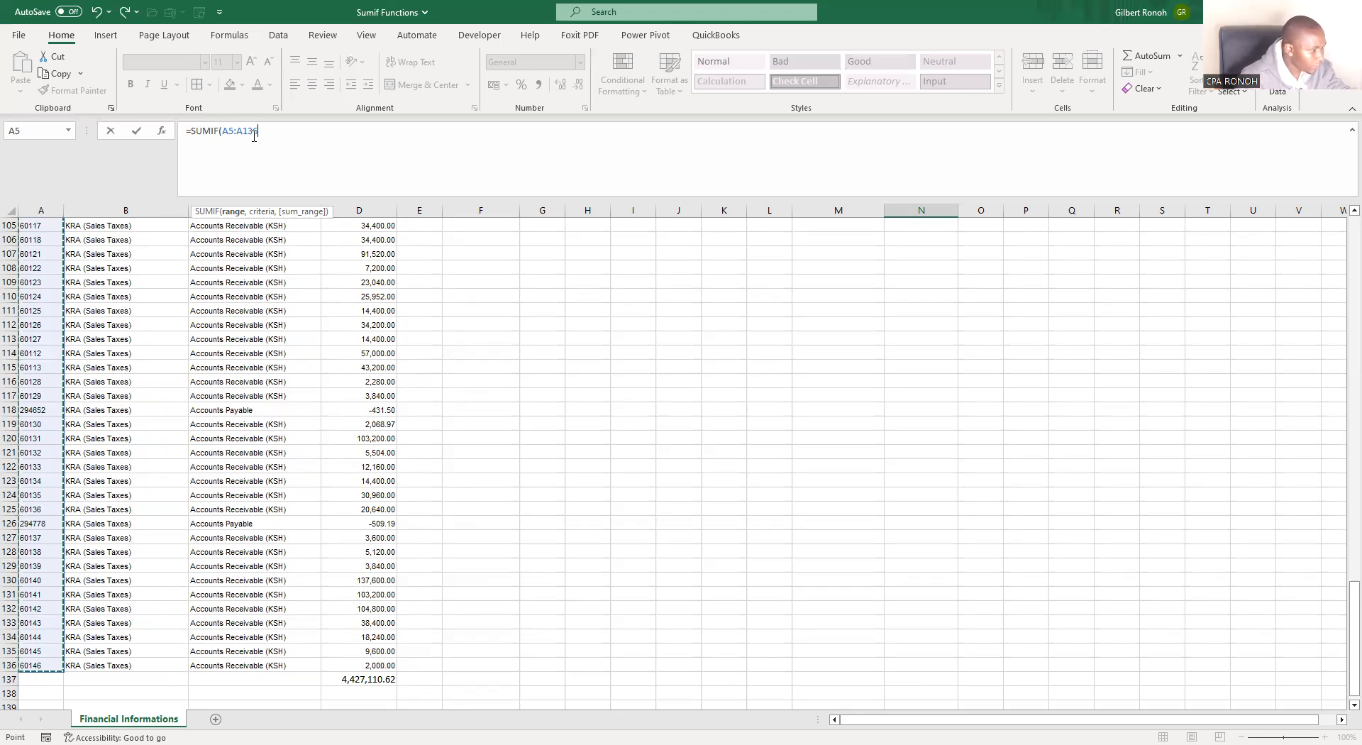
{"action": "key", "text": "F4"}
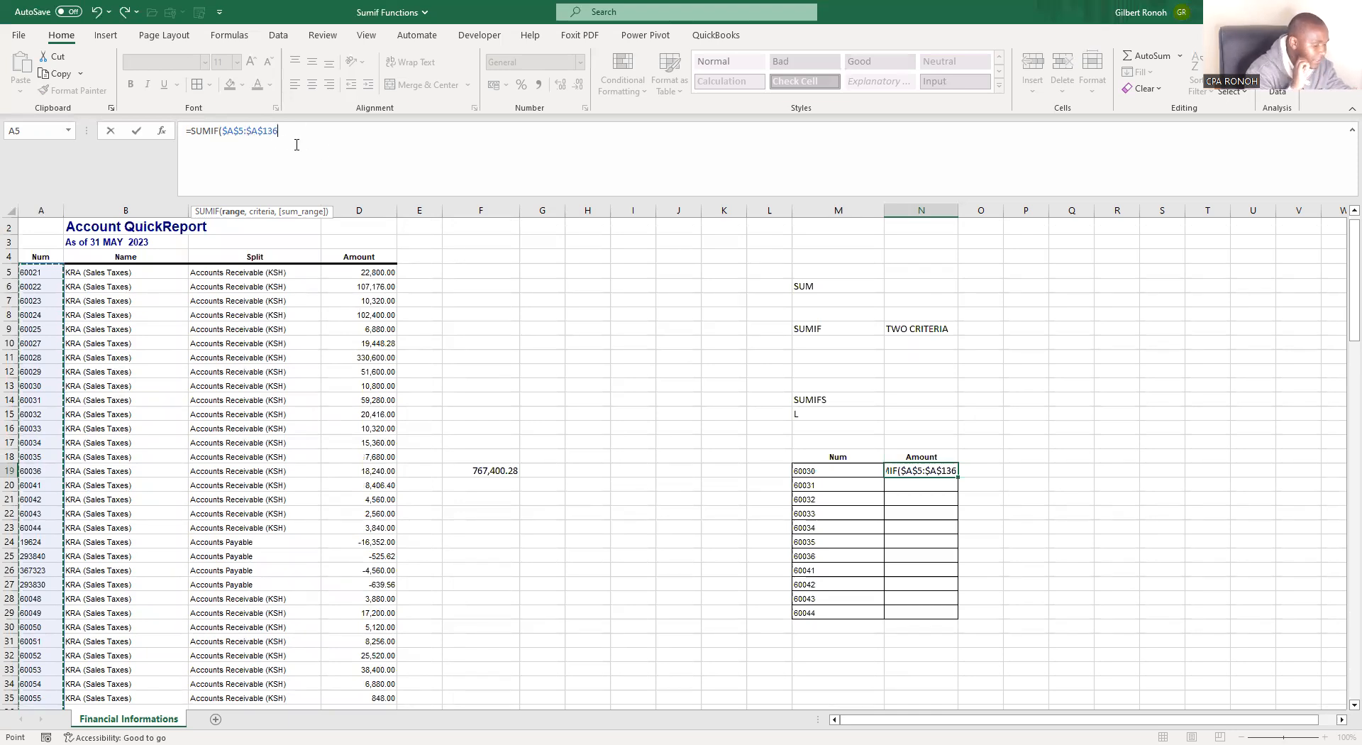
{"action": "left_click_drag", "start_coordinate": [278, 131], "coordinate": [222, 131]}
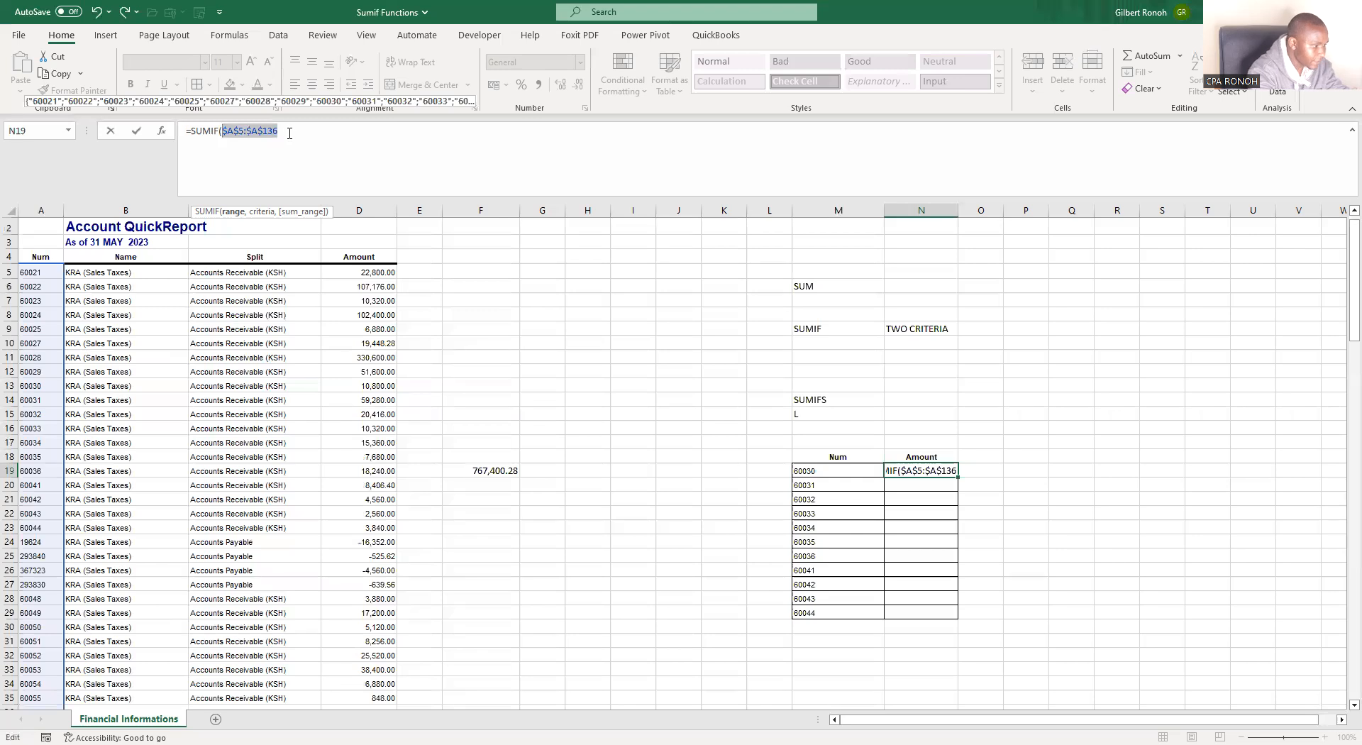
{"action": "left_click", "coordinate": [320, 140]}
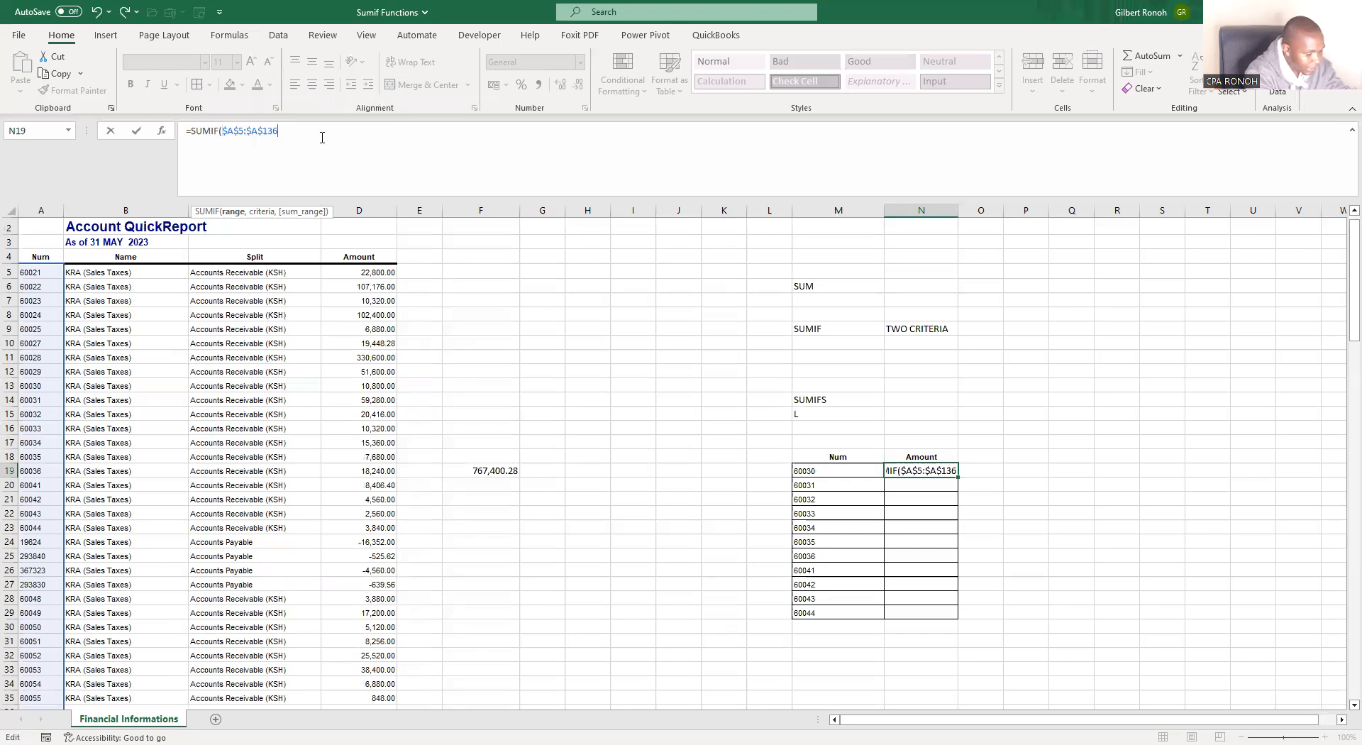
Add the Num value in M19 as the criteria of the SUMIF formula, keeping the reference relative.
{"action": "type", "text": ","}
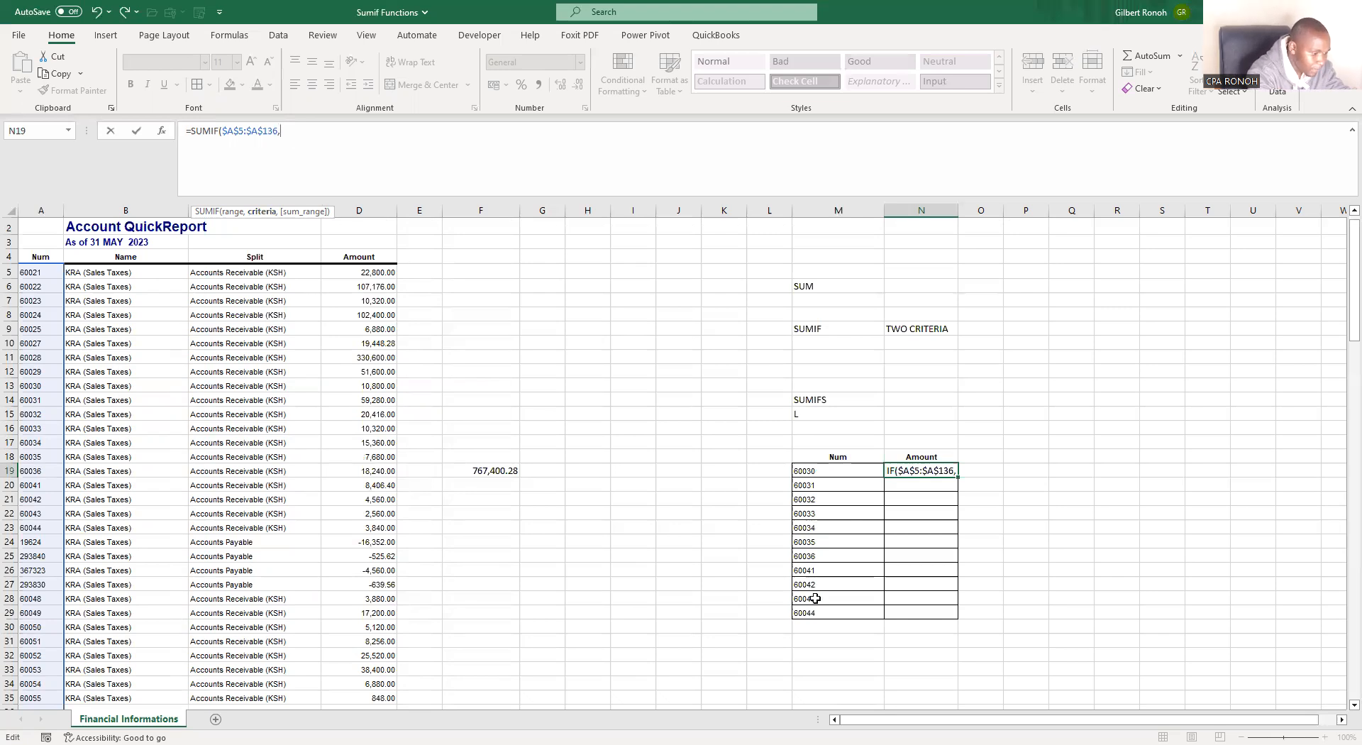
{"action": "left_click", "coordinate": [817, 473]}
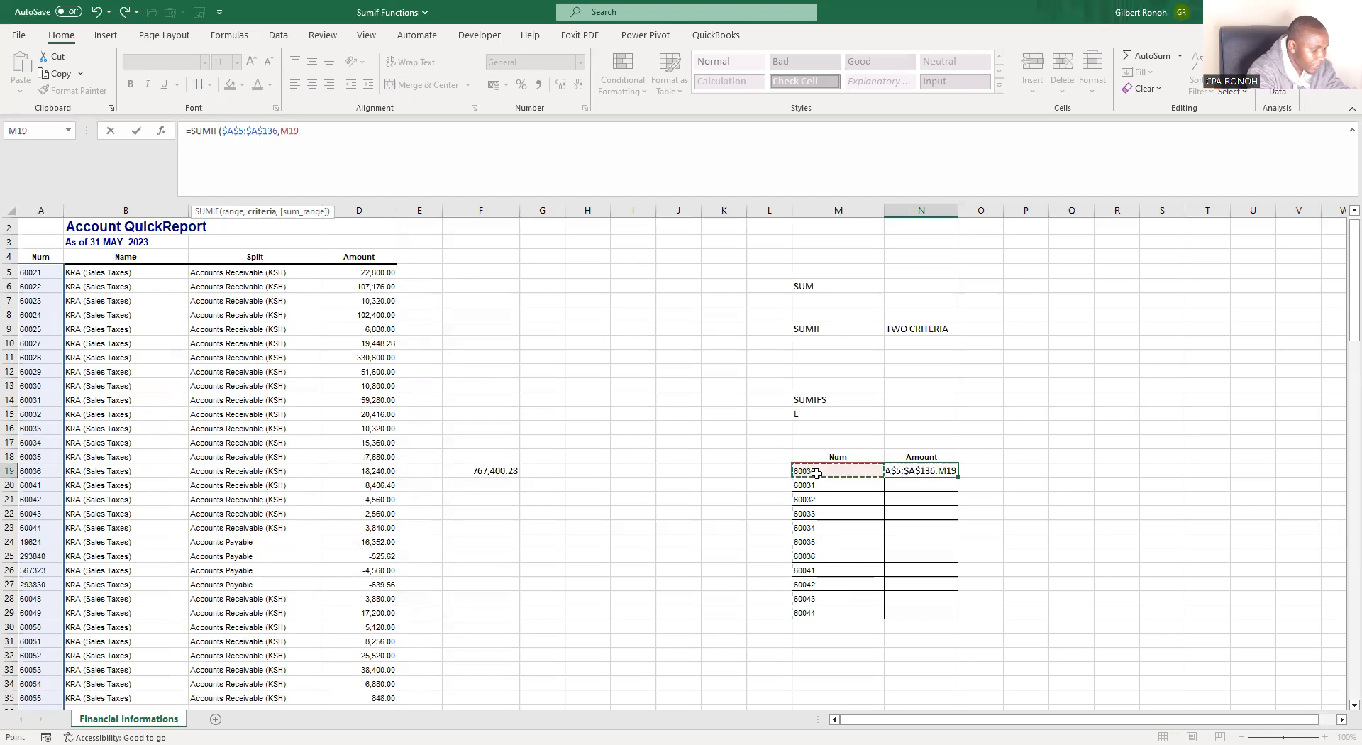
{"action": "double_click", "coordinate": [288, 131]}
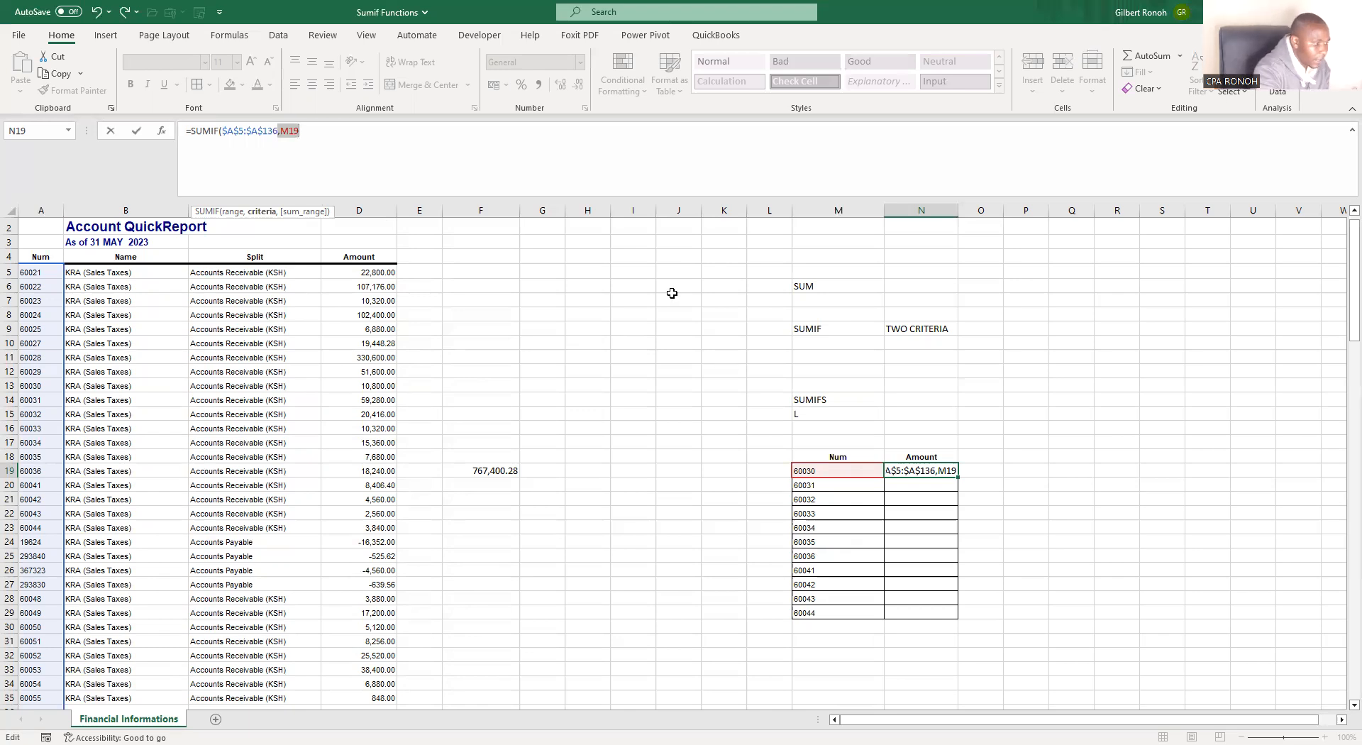
{"action": "left_click", "coordinate": [312, 138]}
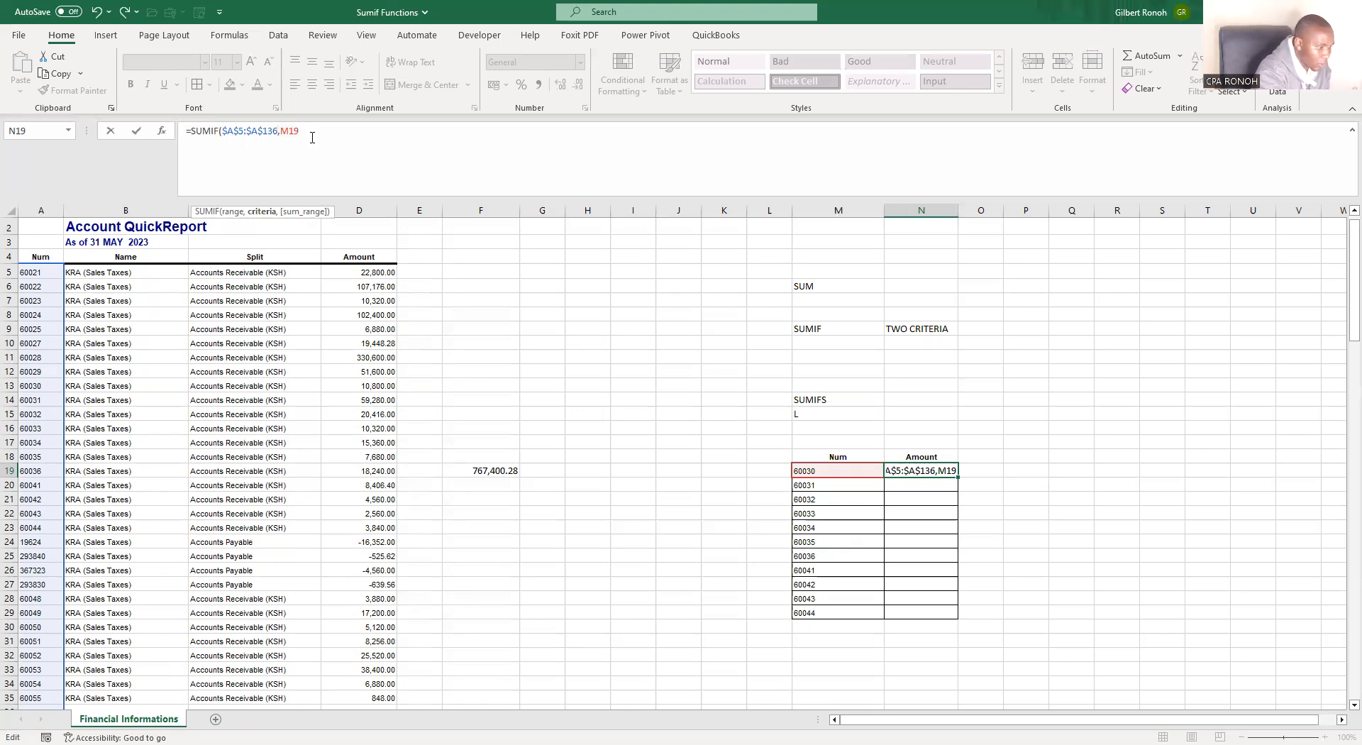
Complete the SUMIF formula in N19 with the Amount cells $D$5:$D$136 as the absolute sum range.
{"action": "type", "text": ","}
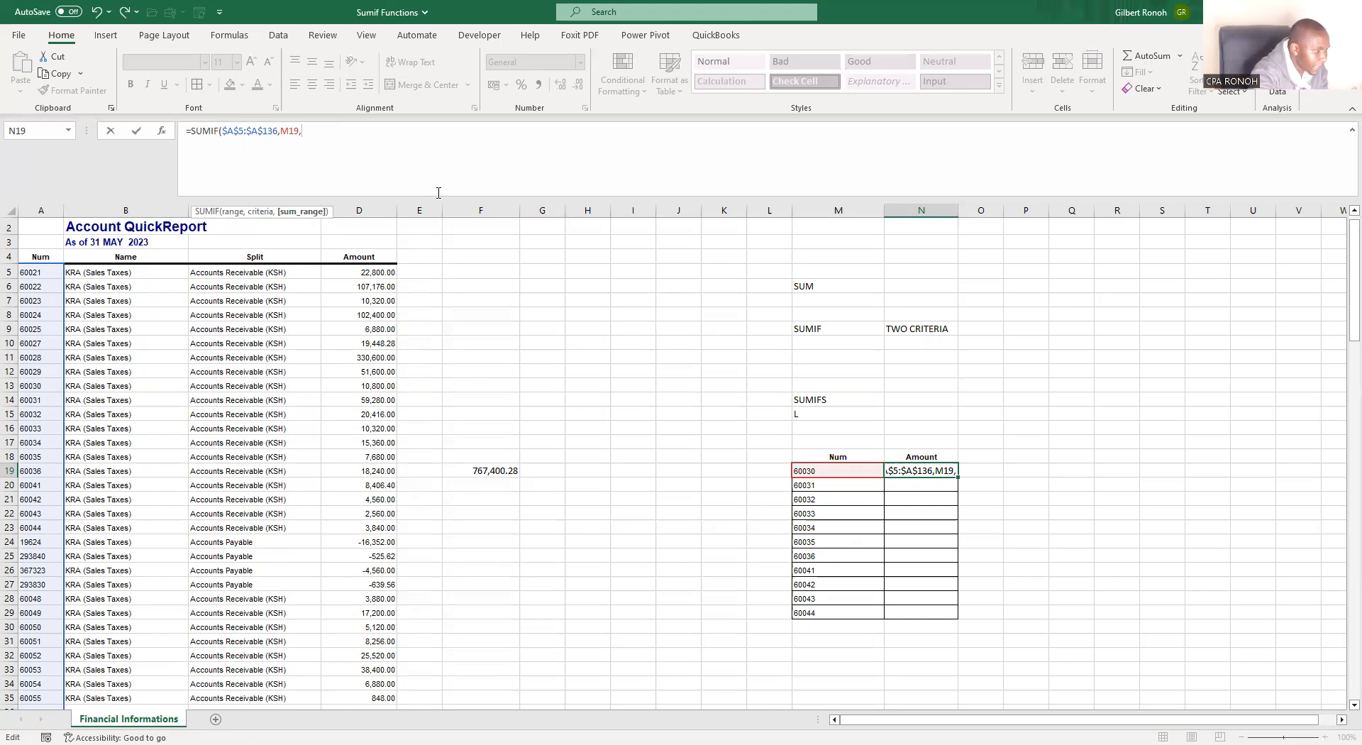
{"action": "left_click_drag", "start_coordinate": [376, 273], "coordinate": [376, 303]}
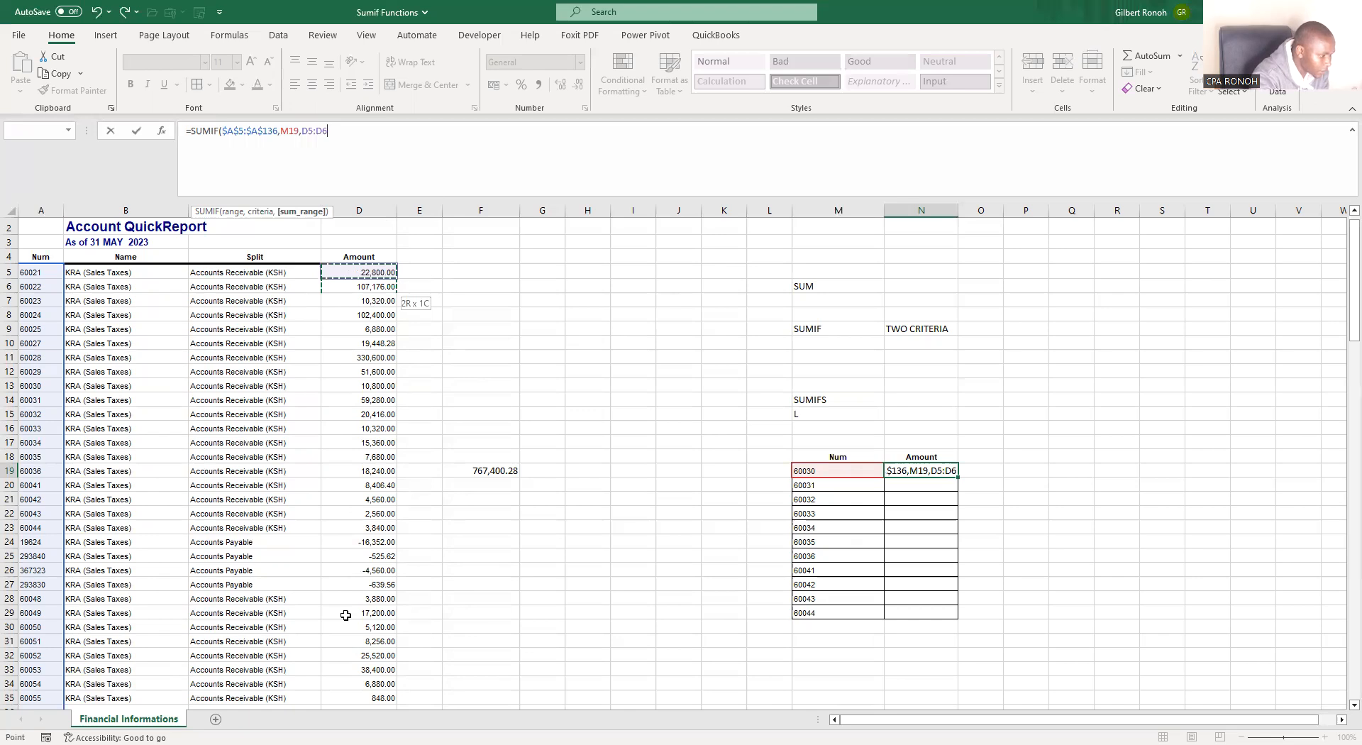
{"action": "left_click_drag", "start_coordinate": [376, 613], "coordinate": [364, 667]}
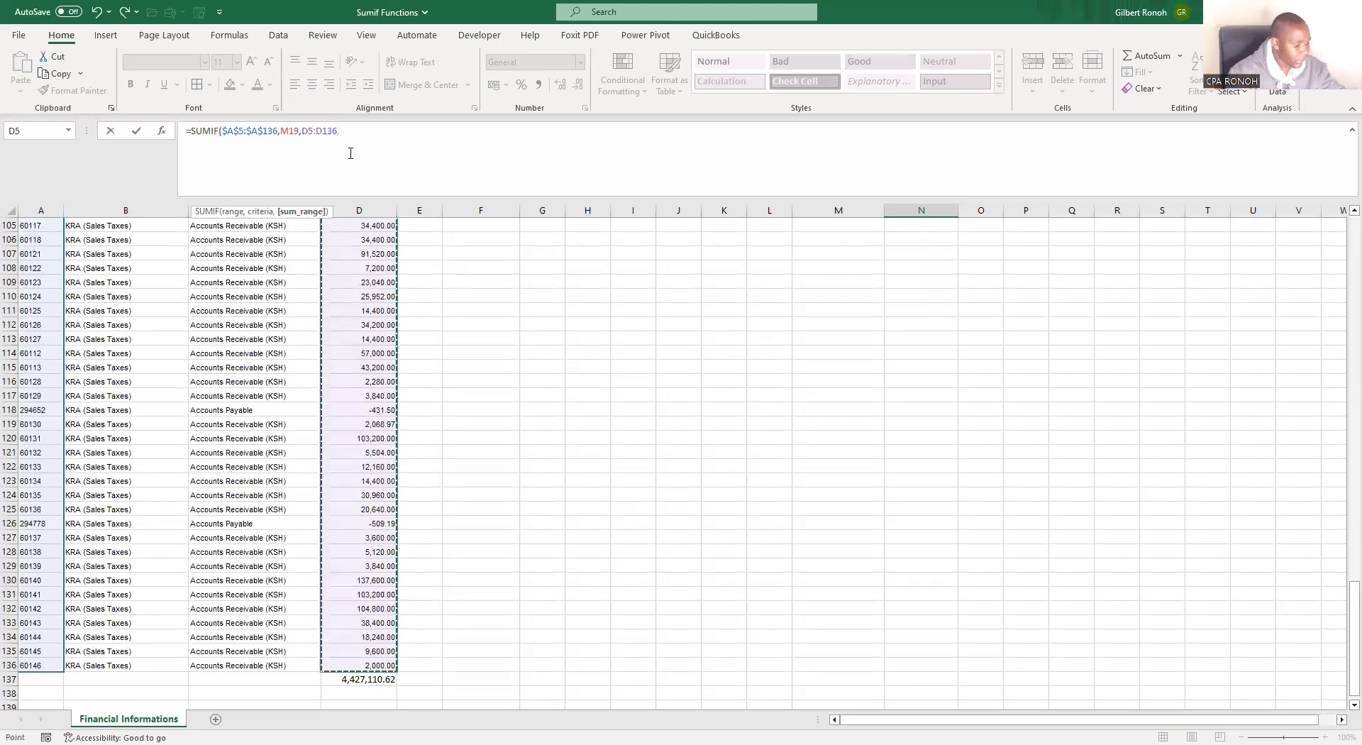
{"action": "key", "text": "F4"}
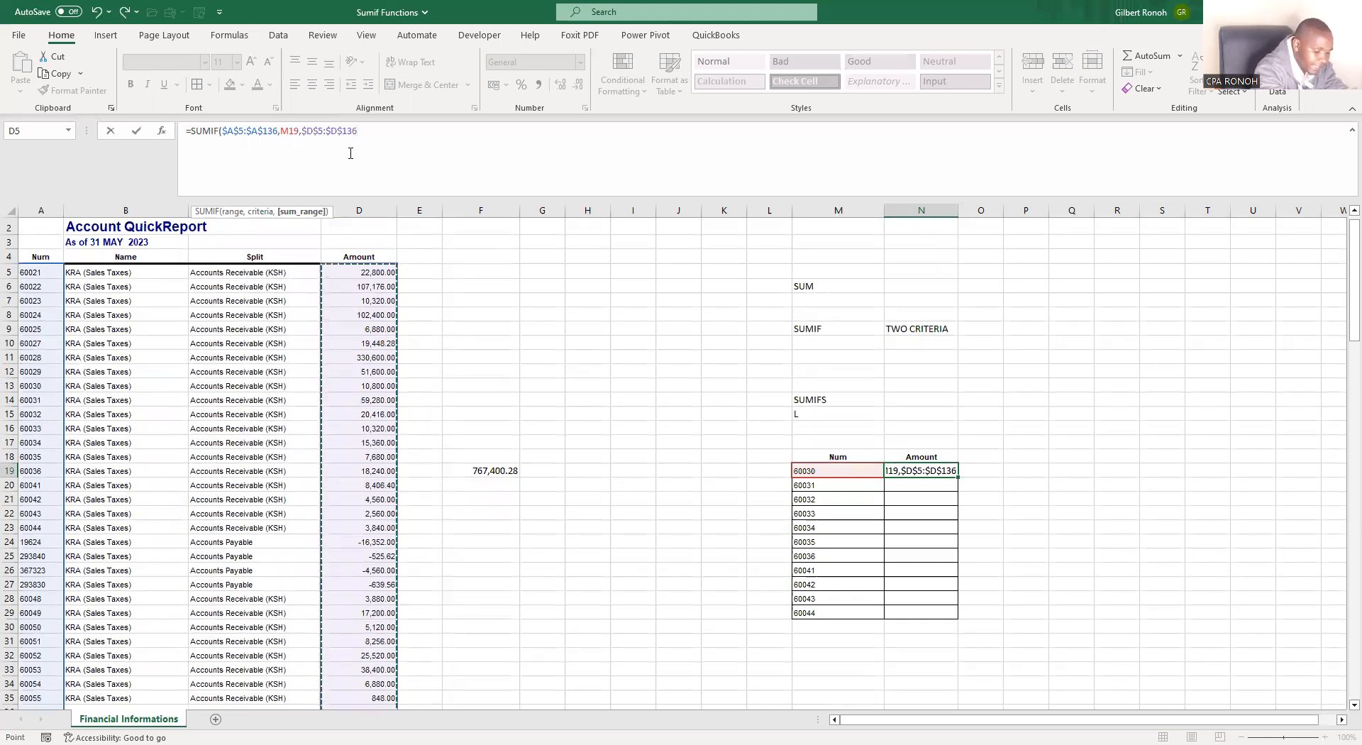
{"action": "type", "text": ")"}
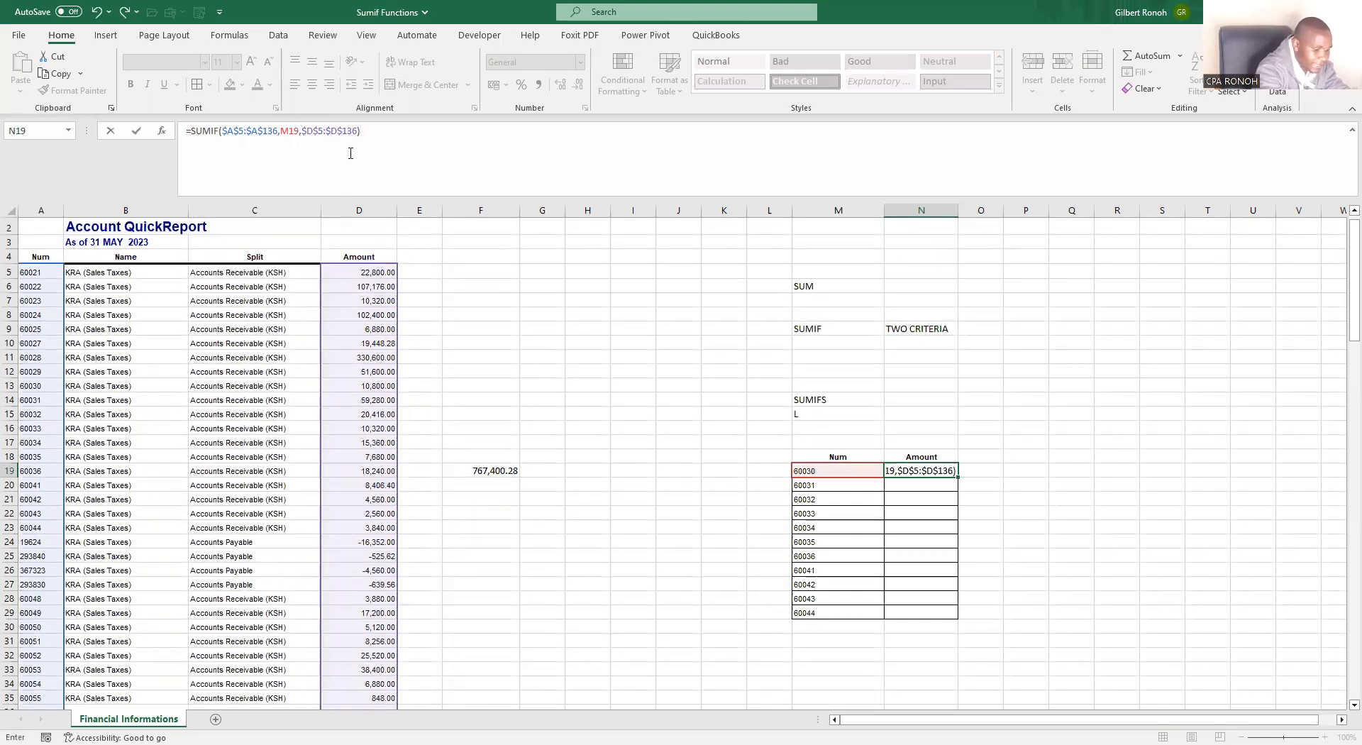
{"action": "key", "text": "Return"}
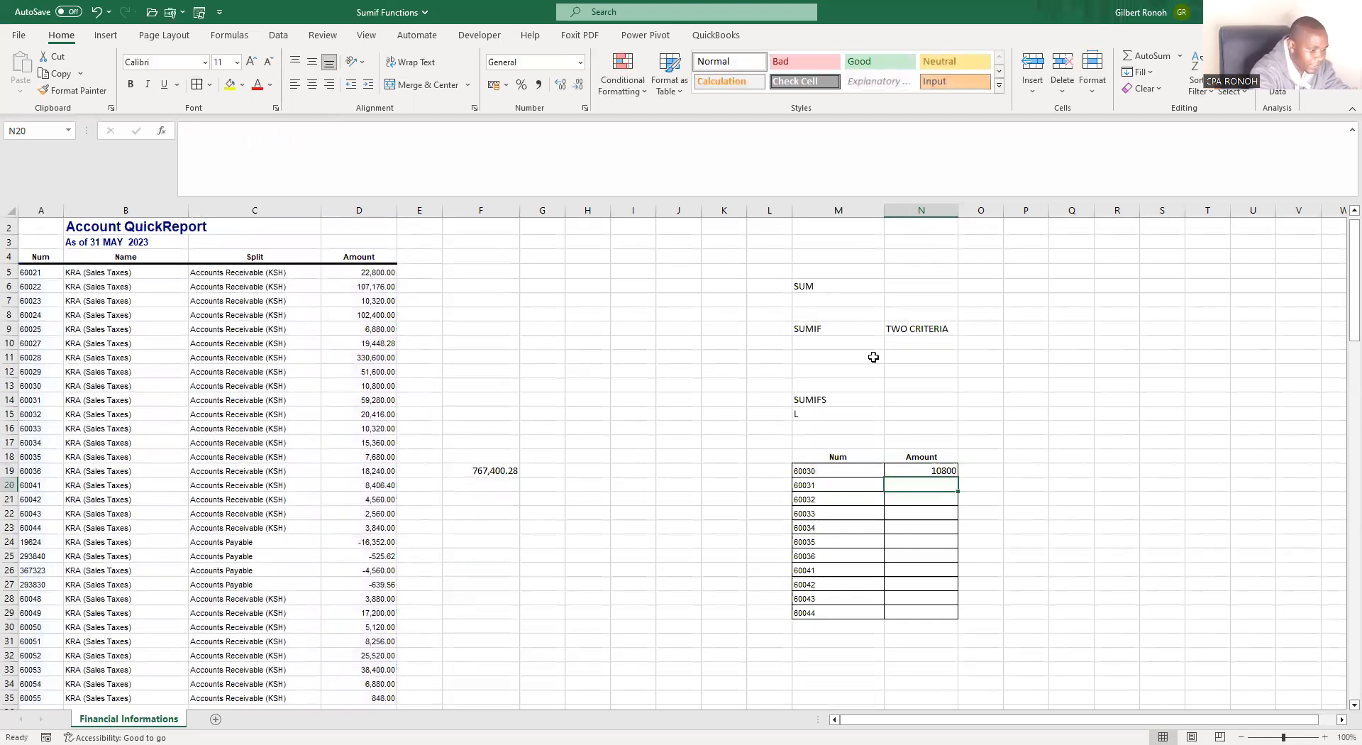
Apply the comma number format to the whole of column N and select the result in N19.
{"action": "left_click", "coordinate": [922, 206]}
{"action": "left_click", "coordinate": [538, 84]}
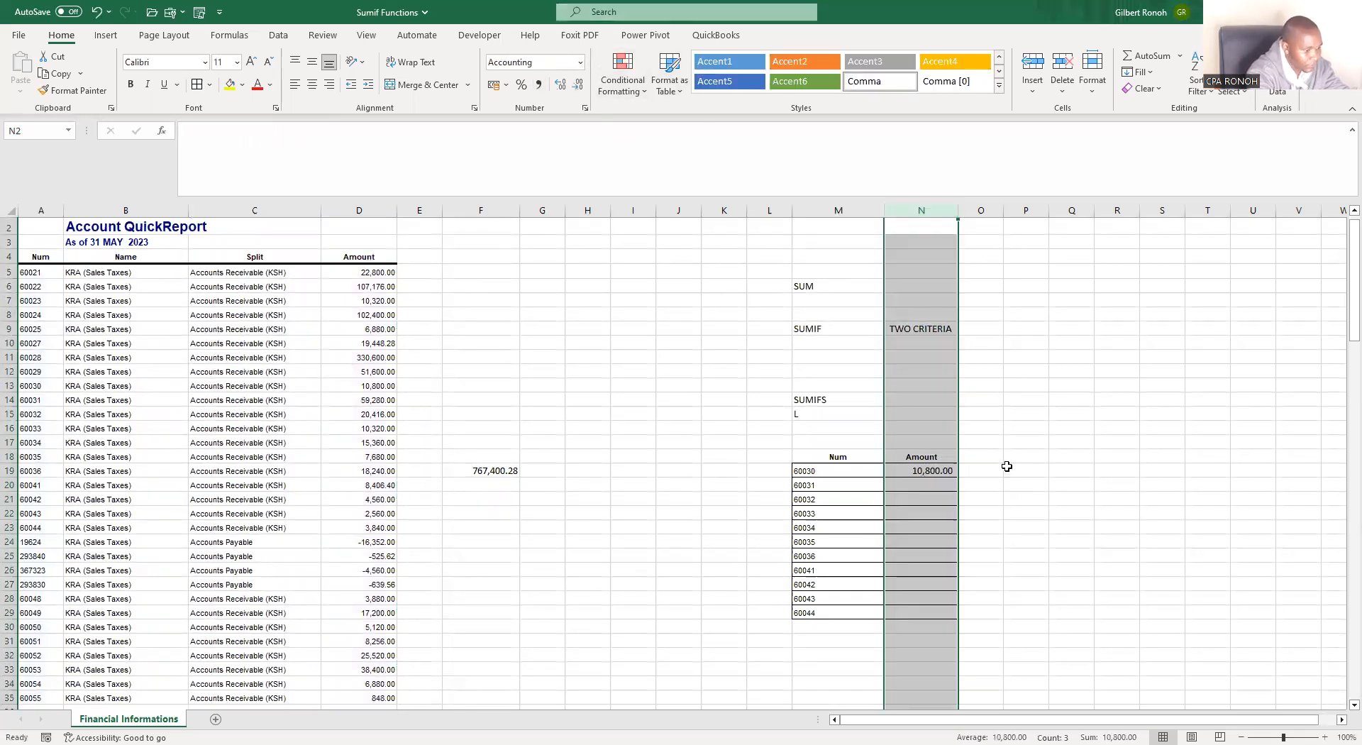
{"action": "scroll", "coordinate": [1006, 466], "scroll_direction": "down", "scroll_amount": 3}
{"action": "left_click", "coordinate": [922, 346]}
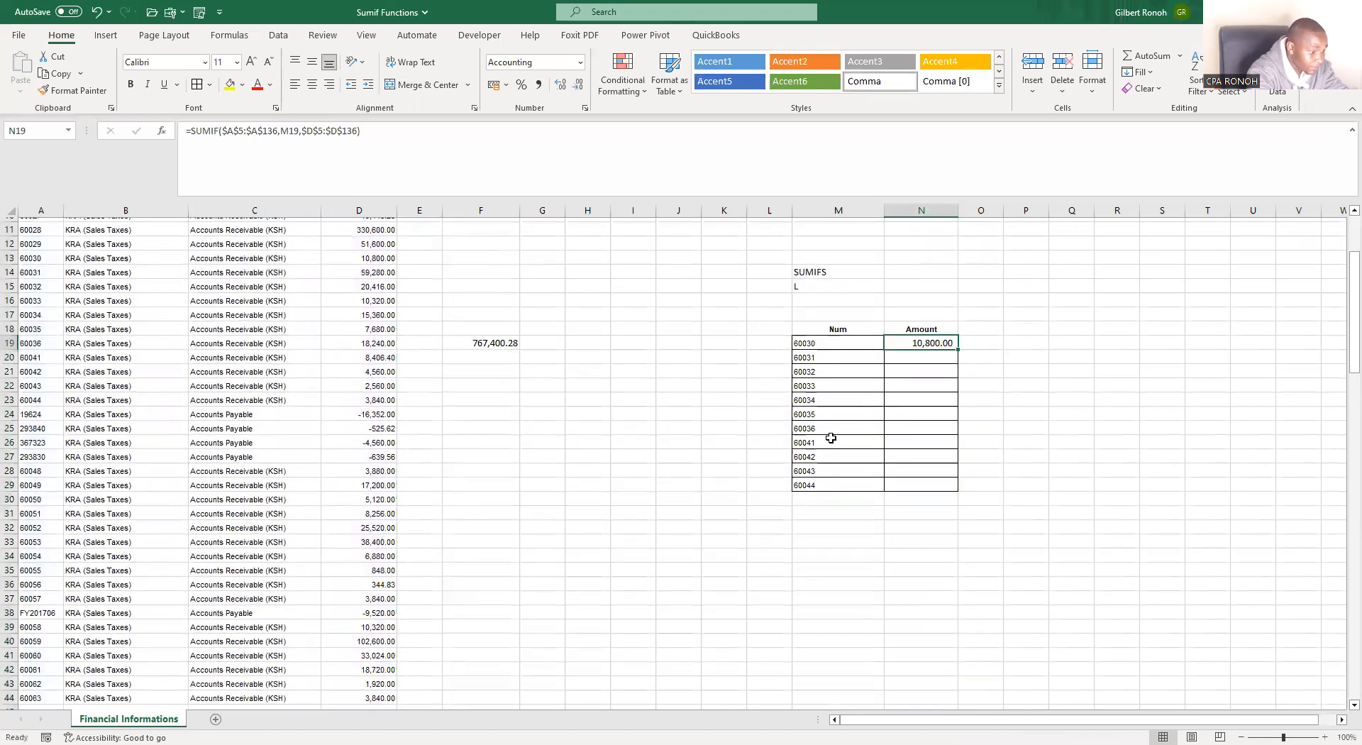
Examine the SUMIF result and formula in N19, its Num criteria in M19 and the empty Amount cells below.
{"action": "left_click", "coordinate": [823, 345]}
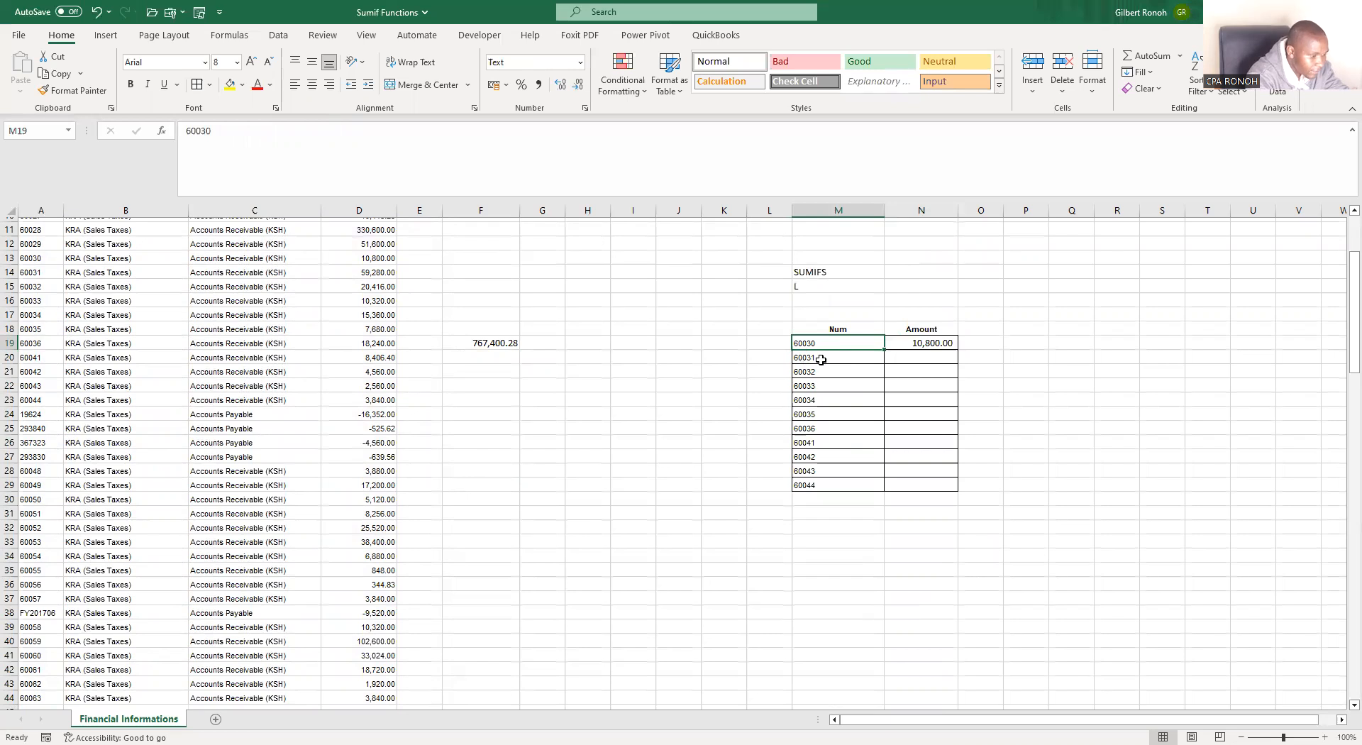
{"action": "left_click", "coordinate": [911, 343]}
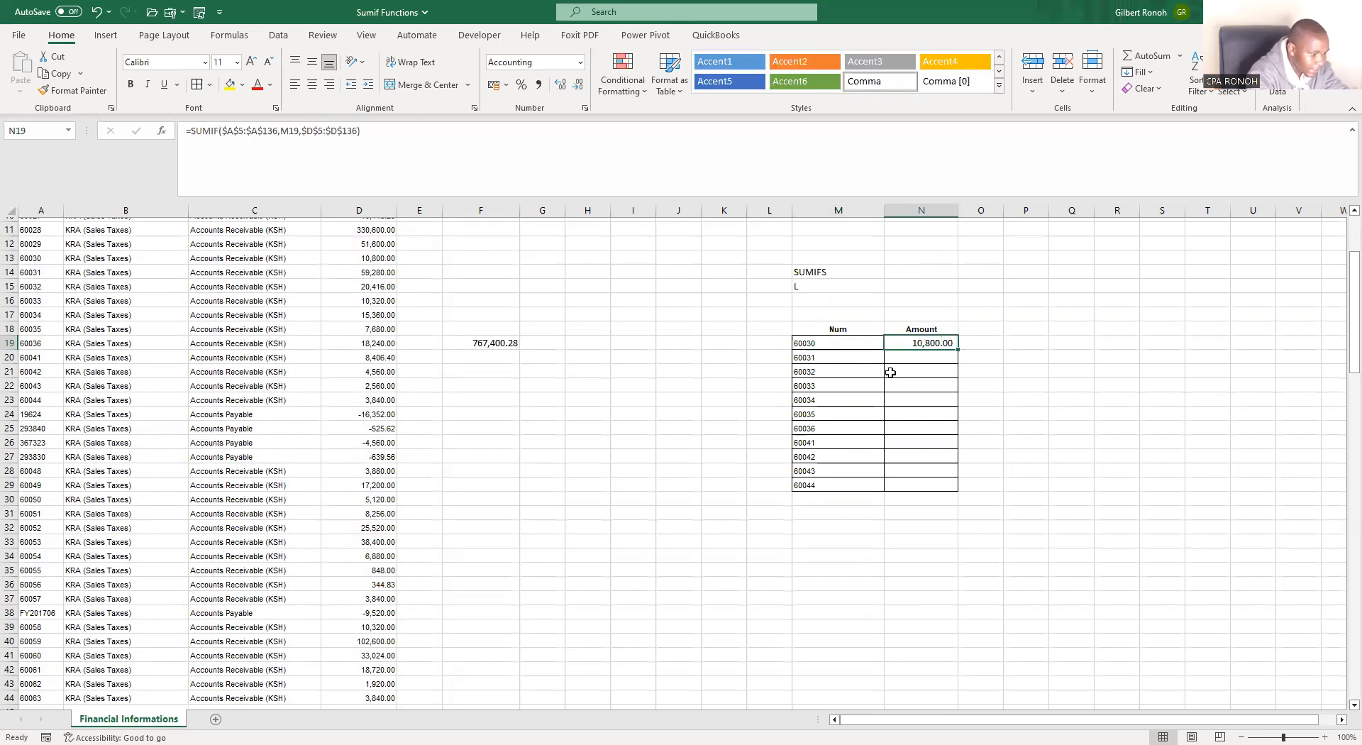
{"action": "left_click", "coordinate": [1005, 376]}
{"action": "left_click", "coordinate": [923, 344]}
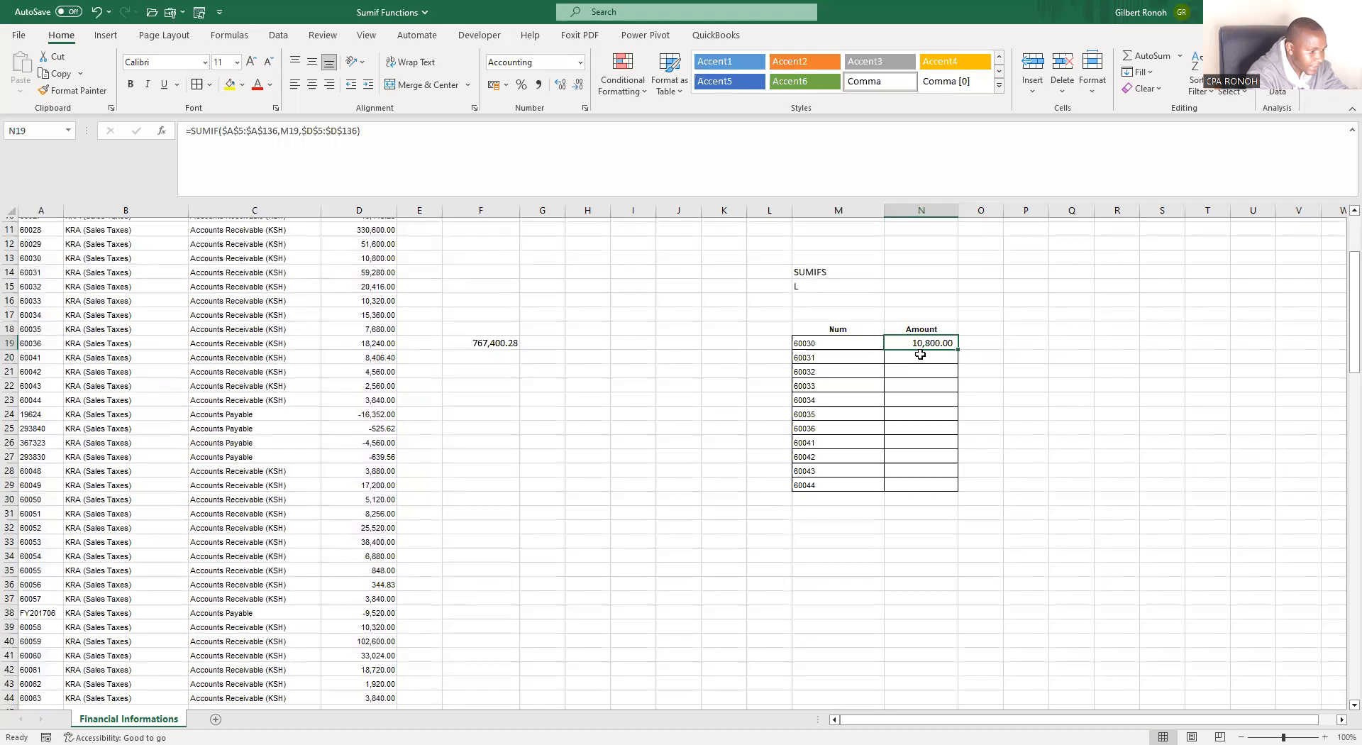
{"action": "key", "text": "Down"}
{"action": "key", "text": "Down"}
{"action": "key", "text": "Down"}
{"action": "key", "text": "Down"}
{"action": "key", "text": "Down"}
{"action": "key", "text": "Down"}
{"action": "key", "text": "Down"}
{"action": "key", "text": "Down"}
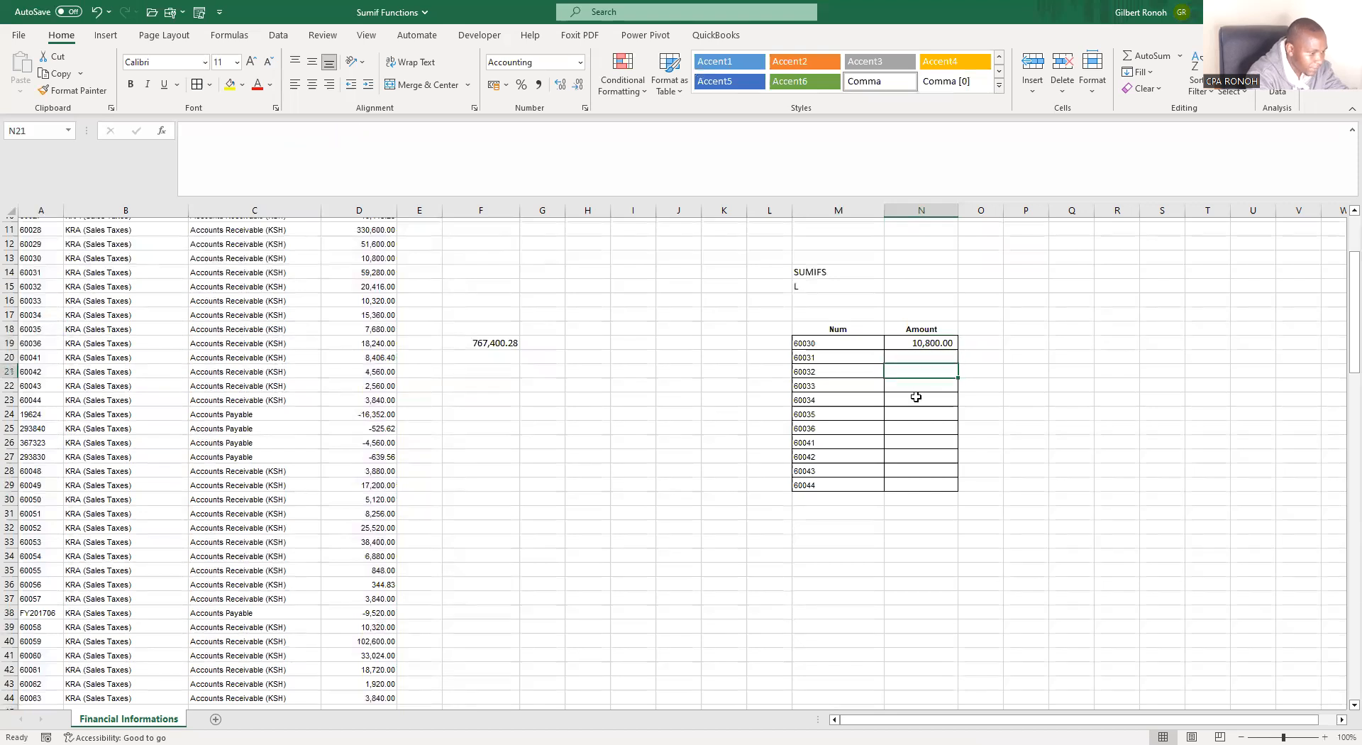
{"action": "left_click_drag", "start_coordinate": [903, 474], "coordinate": [905, 484]}
{"action": "left_click", "coordinate": [916, 341]}
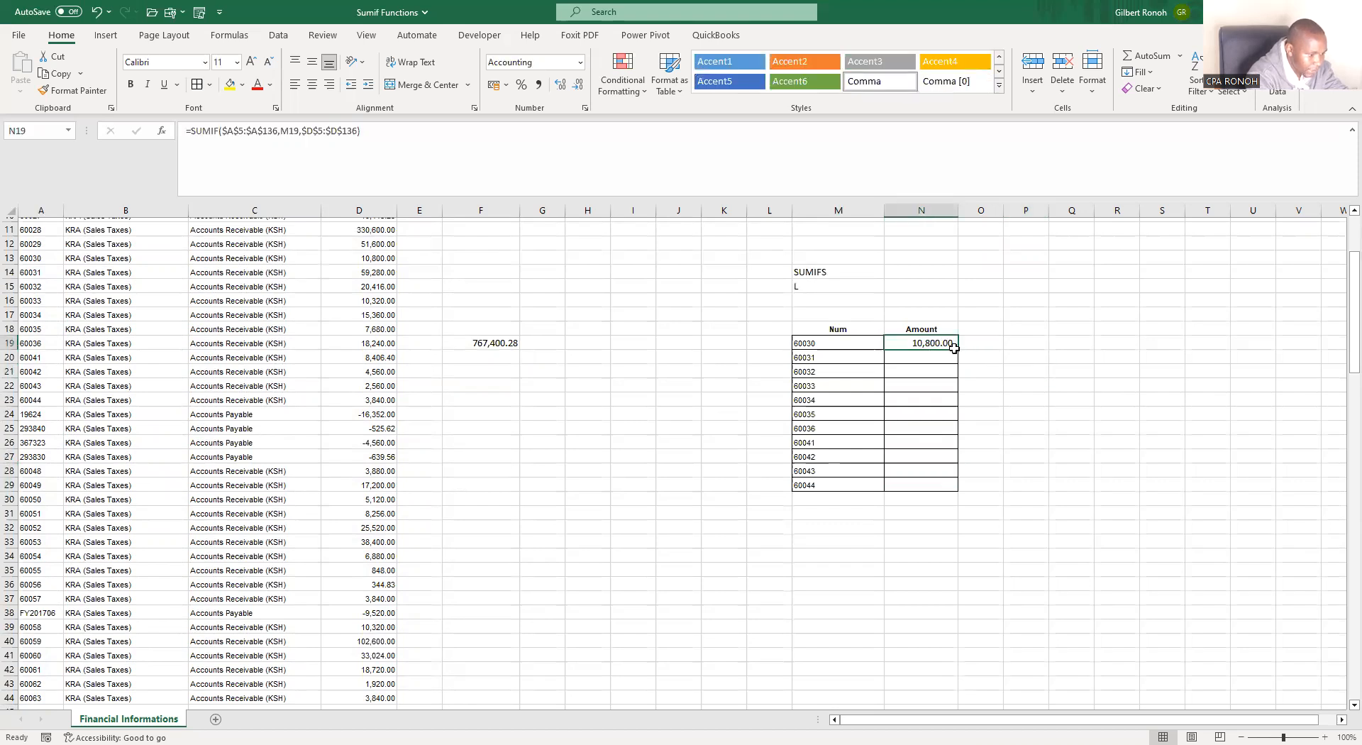
{"action": "left_click", "coordinate": [1010, 365]}
Copy the SUMIF formula from N19 and paste it as formulas only into the Amount cells N20:N29.
{"action": "left_click", "coordinate": [933, 343]}
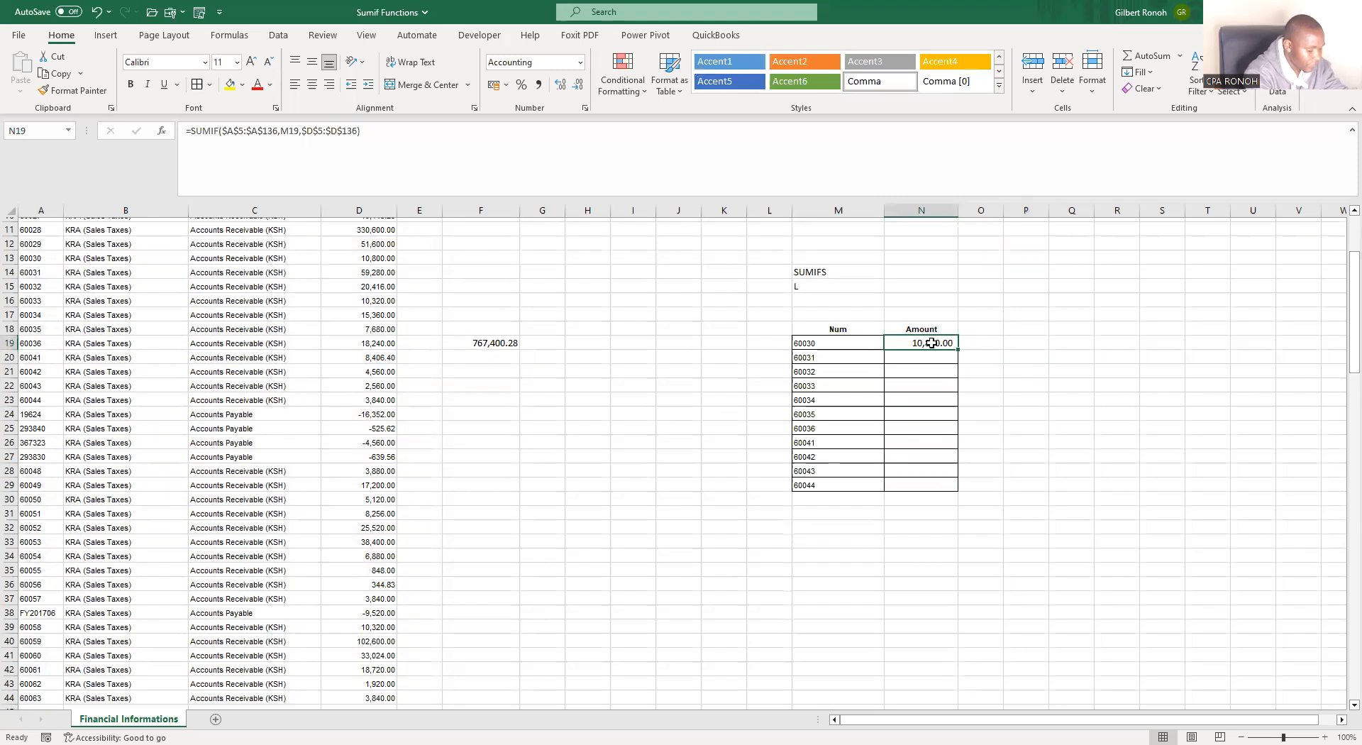
{"action": "key", "text": "ctrl+c"}
{"action": "left_click", "coordinate": [1032, 383]}
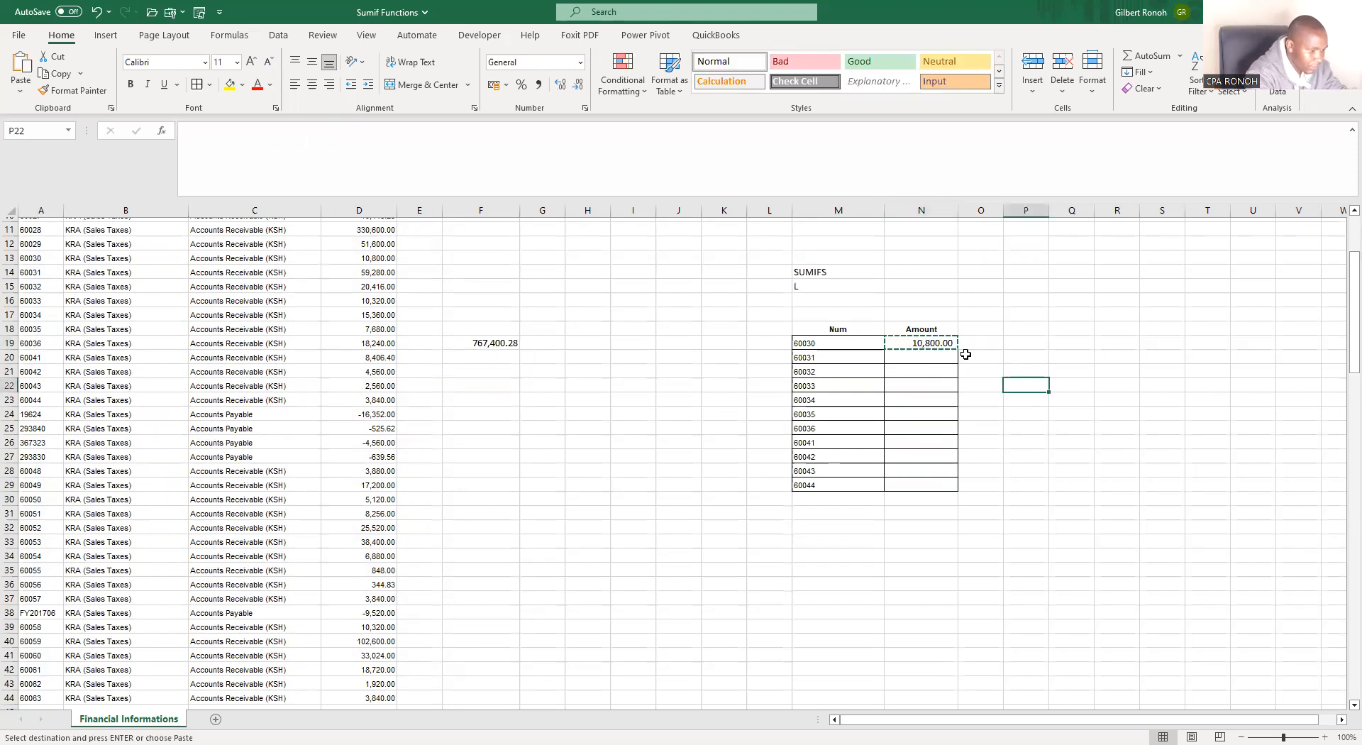
{"action": "left_click_drag", "start_coordinate": [933, 358], "coordinate": [921, 481]}
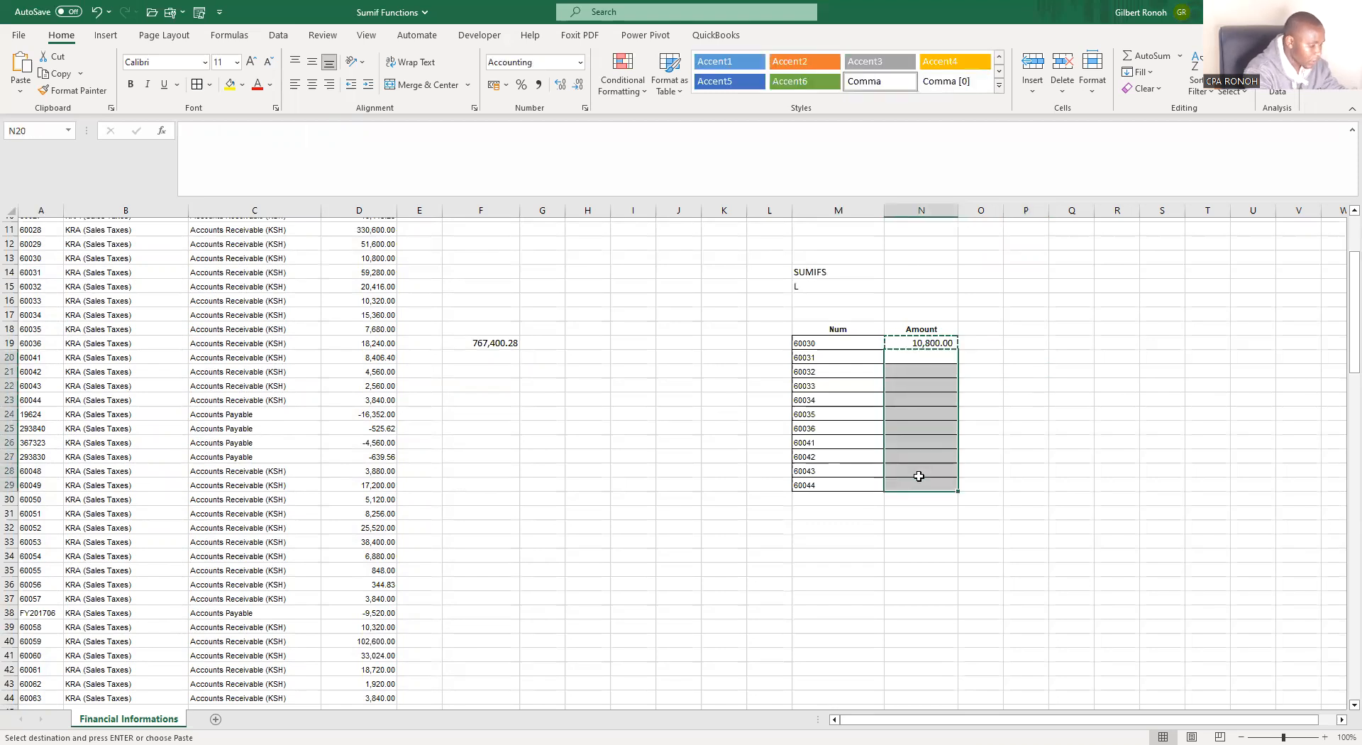
{"action": "key", "text": "ctrl+alt+v"}
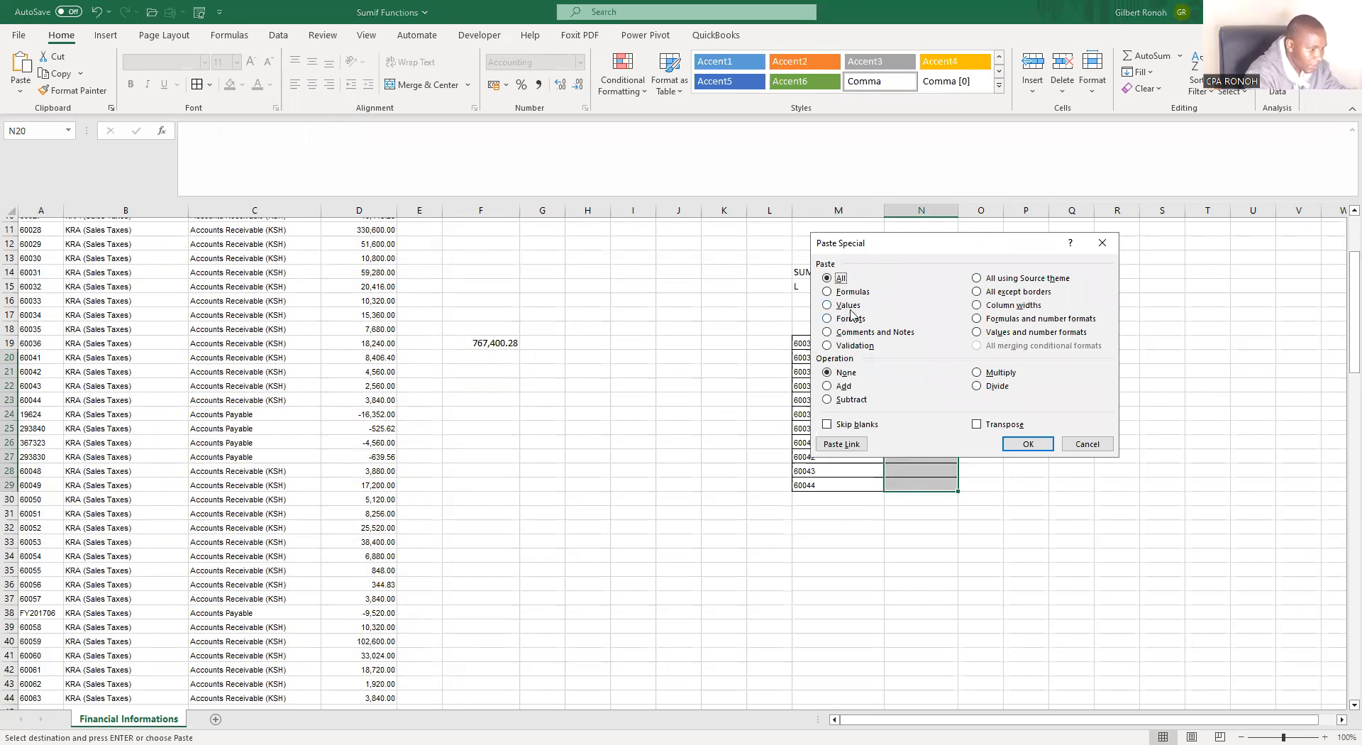
{"action": "left_click", "coordinate": [827, 291]}
{"action": "left_click", "coordinate": [1027, 443]}
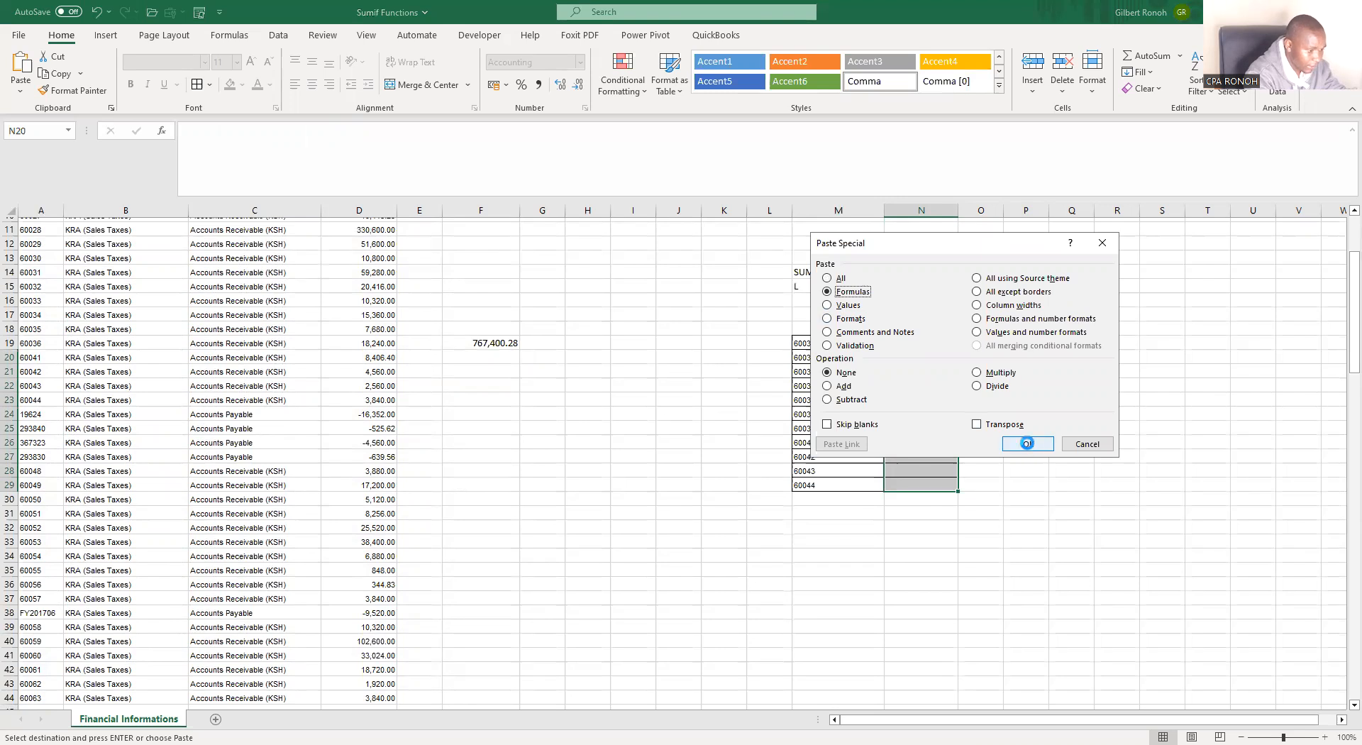
Widen the Amount column N slightly and check the pasted SUMIF formulas in N29, N28, N27 and N25.
{"action": "left_click_drag", "start_coordinate": [922, 346], "coordinate": [921, 471]}
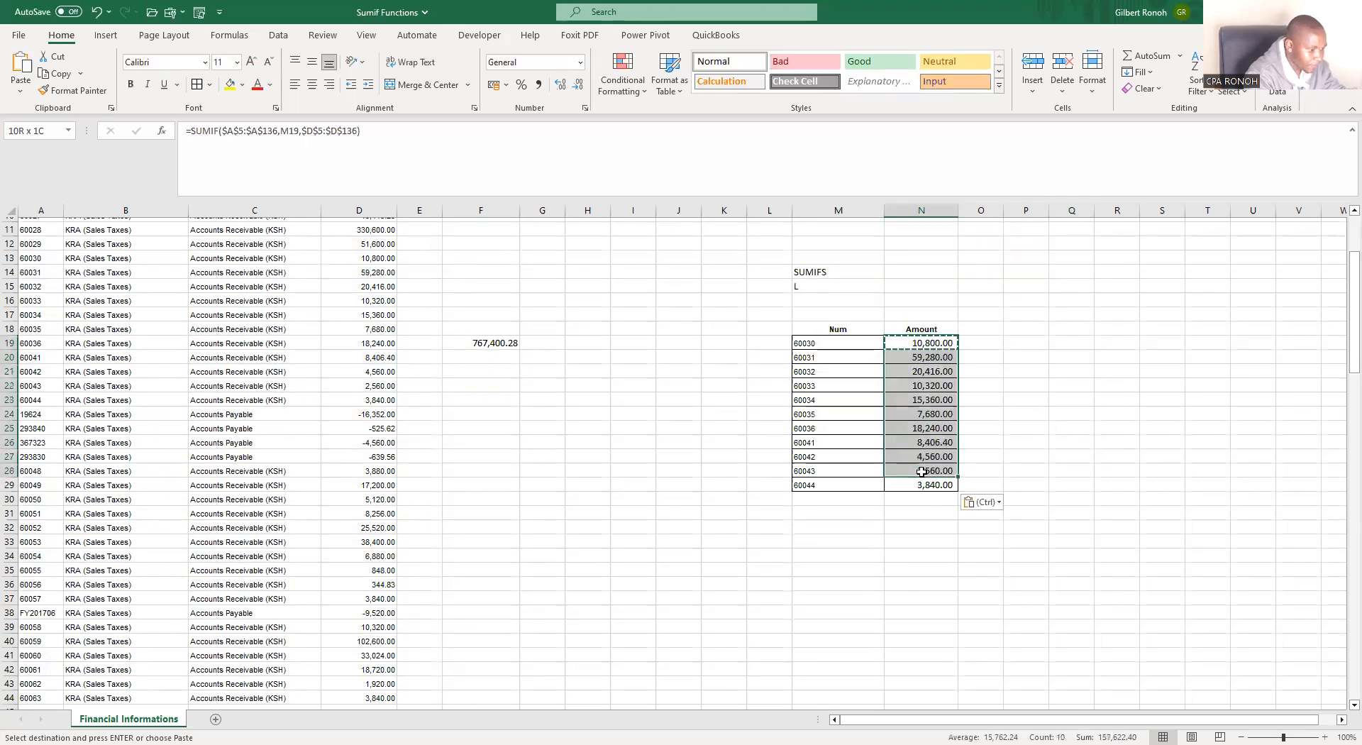
{"action": "left_click_drag", "start_coordinate": [959, 212], "coordinate": [1049, 293]}
{"action": "left_click", "coordinate": [954, 482]}
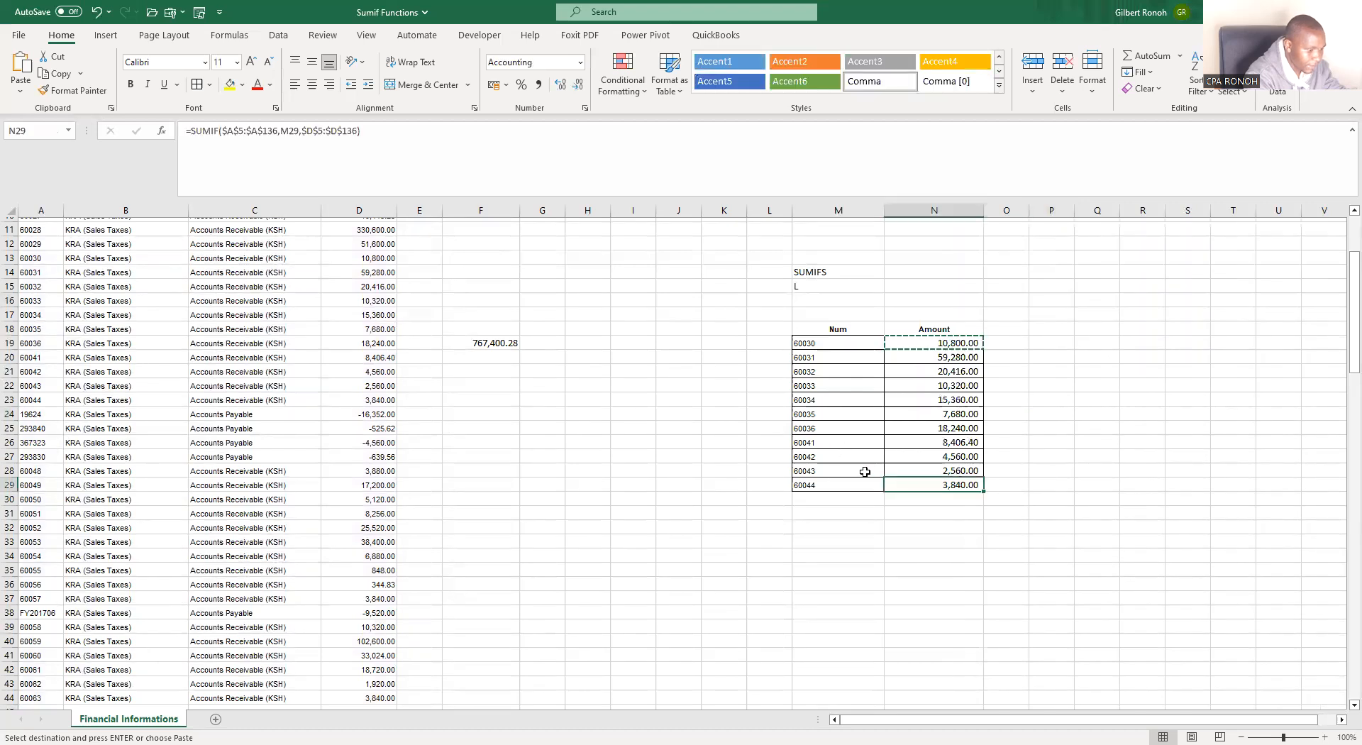
{"action": "left_click", "coordinate": [951, 470]}
{"action": "left_click", "coordinate": [950, 454]}
{"action": "left_click", "coordinate": [955, 427]}
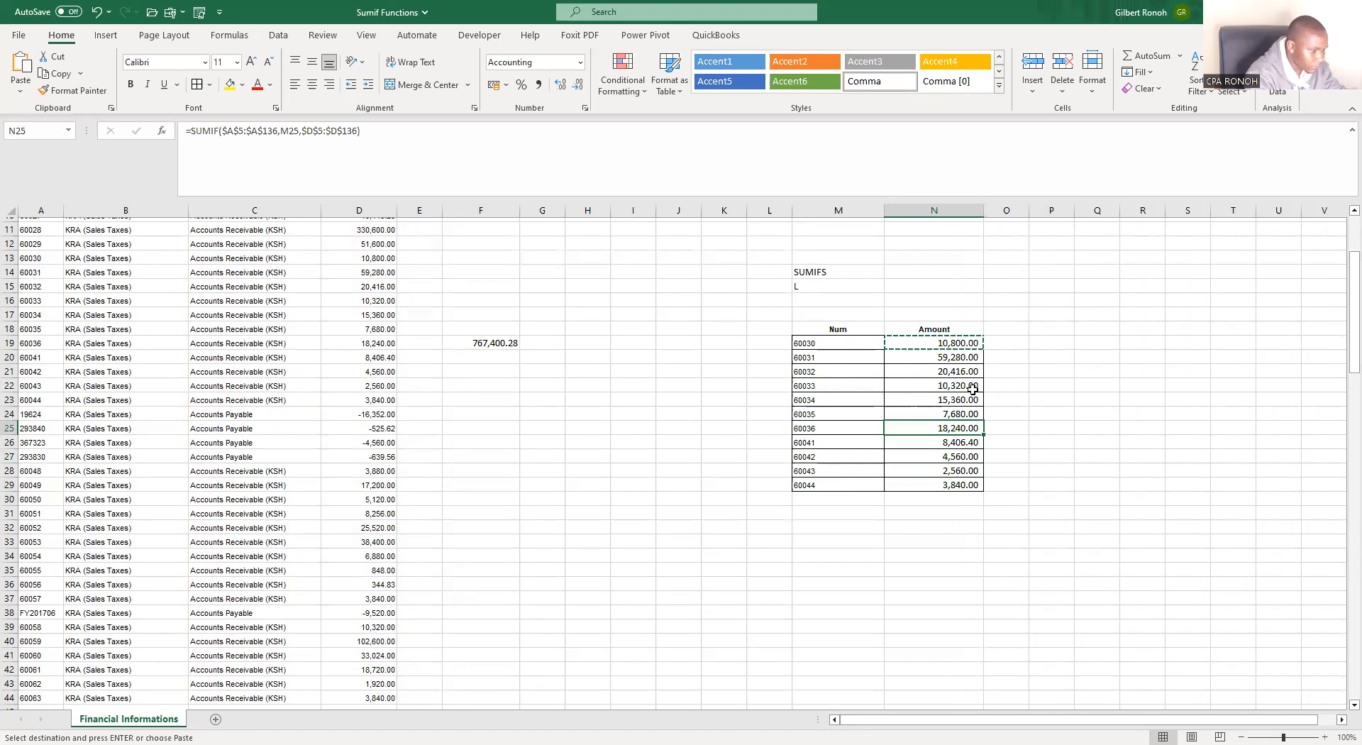
Add filters to the account report's header row A4:D4, after checking the first lookup Num in M19.
{"action": "scroll", "coordinate": [973, 389], "scroll_direction": "up", "scroll_amount": 1}
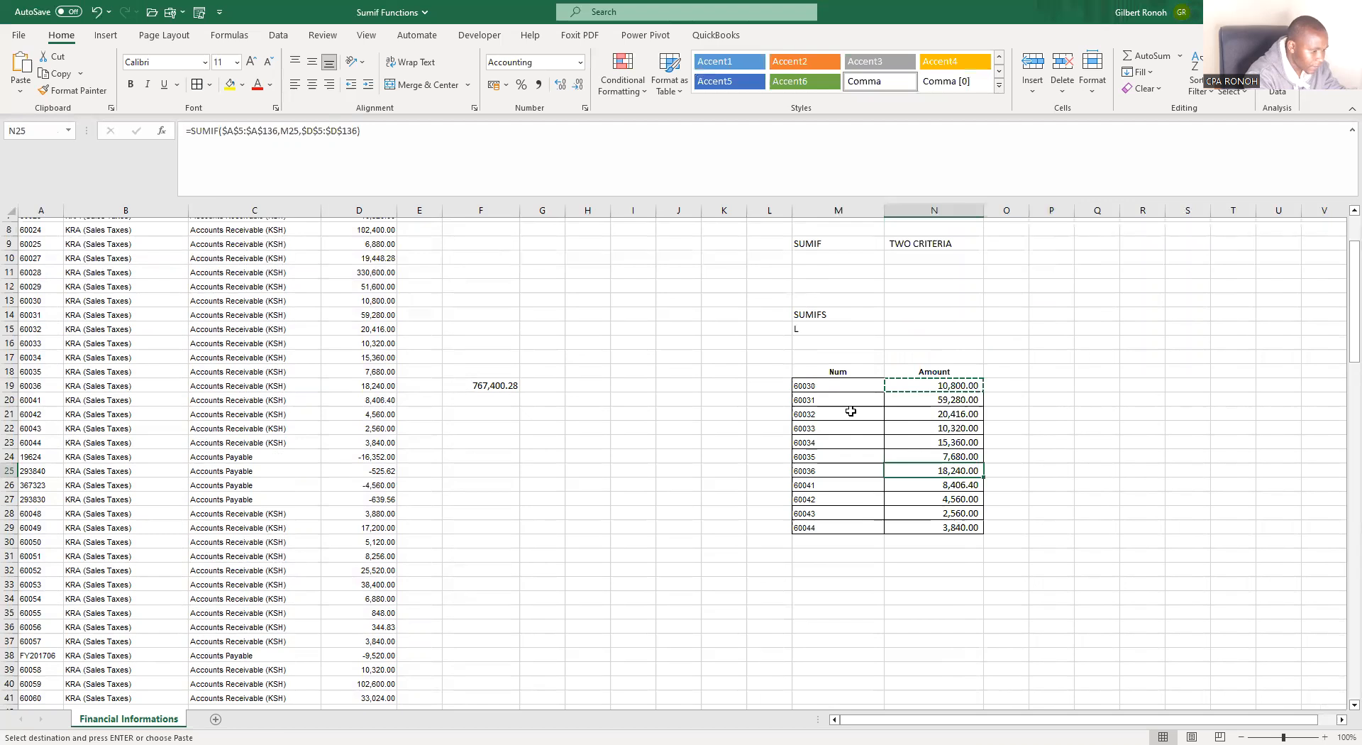
{"action": "left_click", "coordinate": [809, 385]}
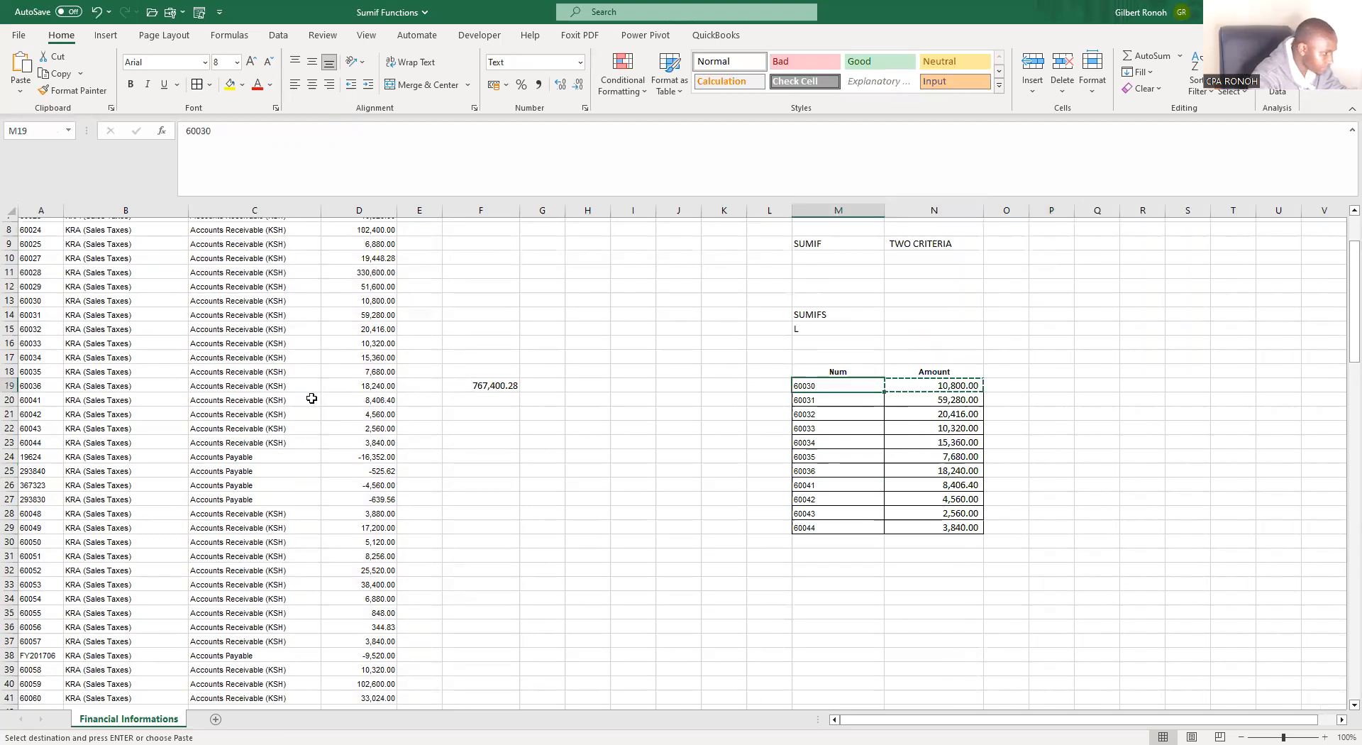
{"action": "scroll", "coordinate": [311, 398], "scroll_direction": "up", "scroll_amount": 3}
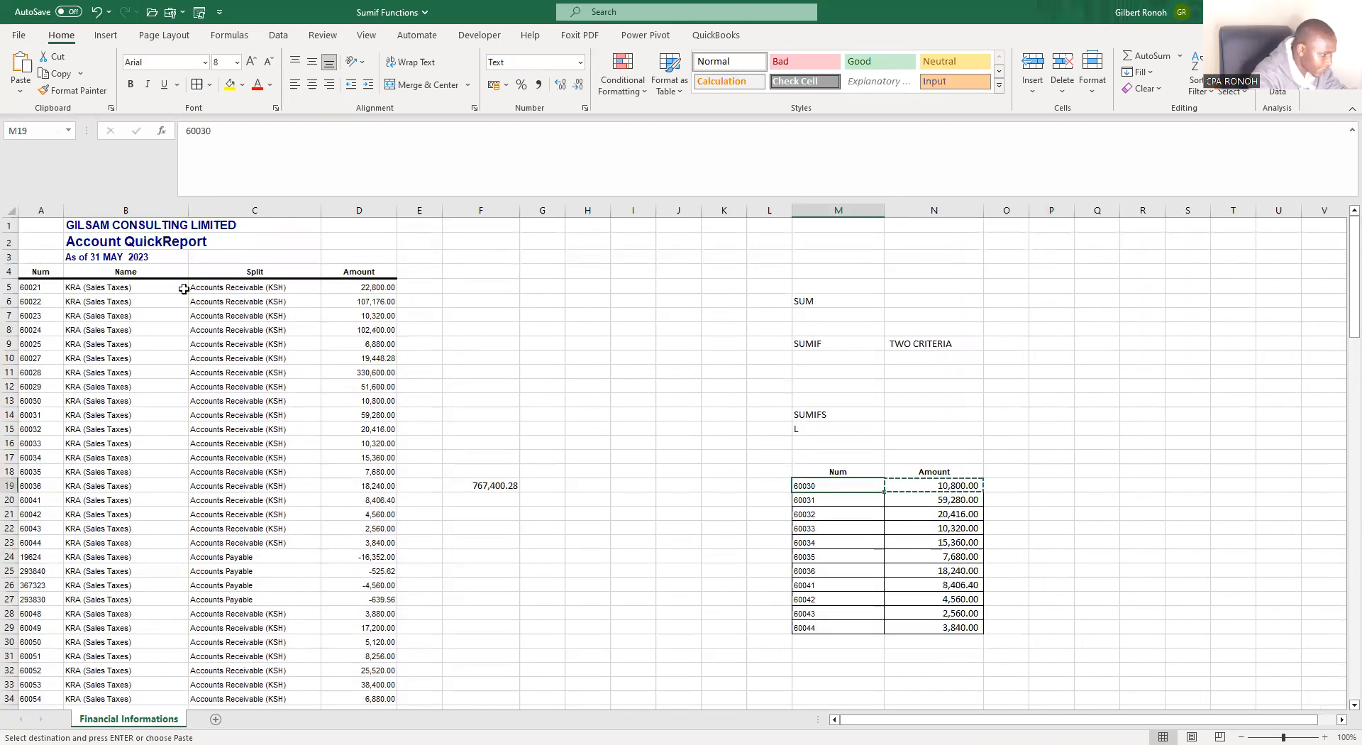
{"action": "left_click", "coordinate": [43, 273]}
{"action": "left_click", "coordinate": [357, 271], "text": "shift"}
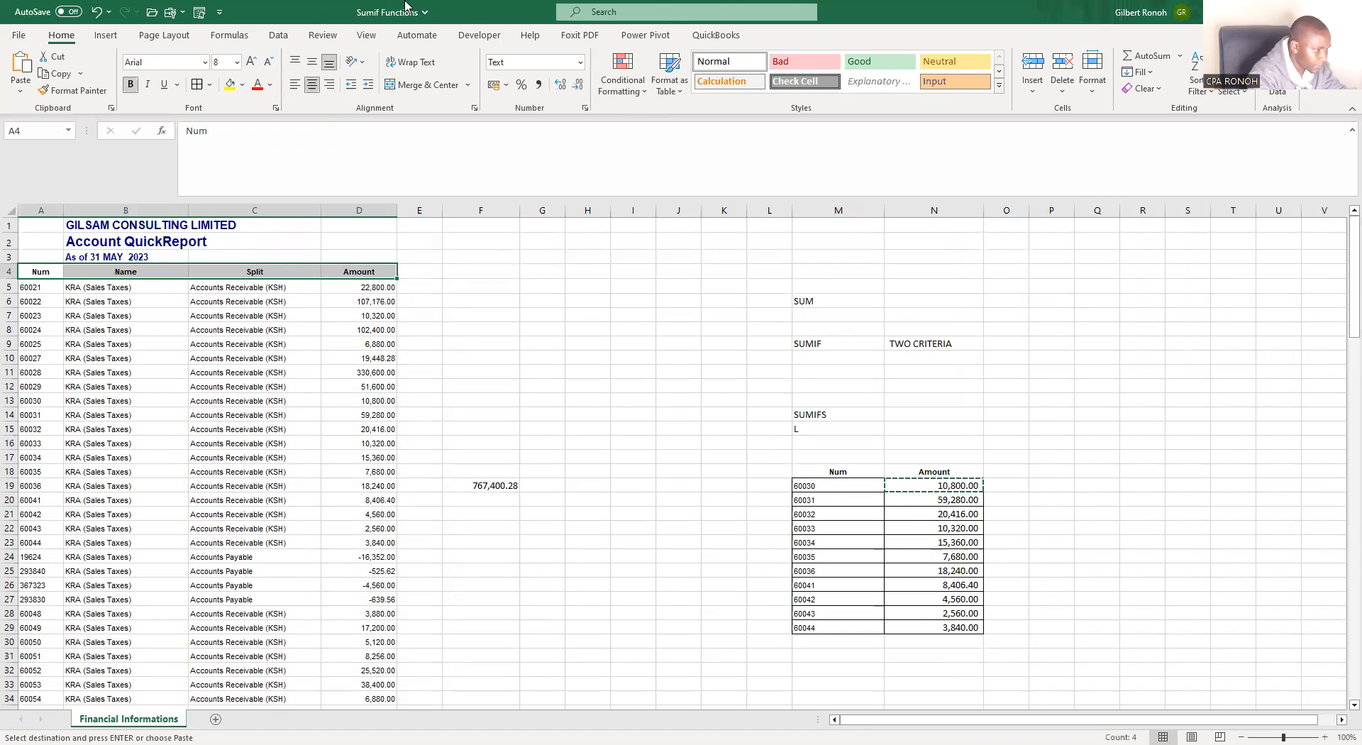
{"action": "left_click", "coordinate": [275, 40]}
{"action": "left_click", "coordinate": [642, 83]}
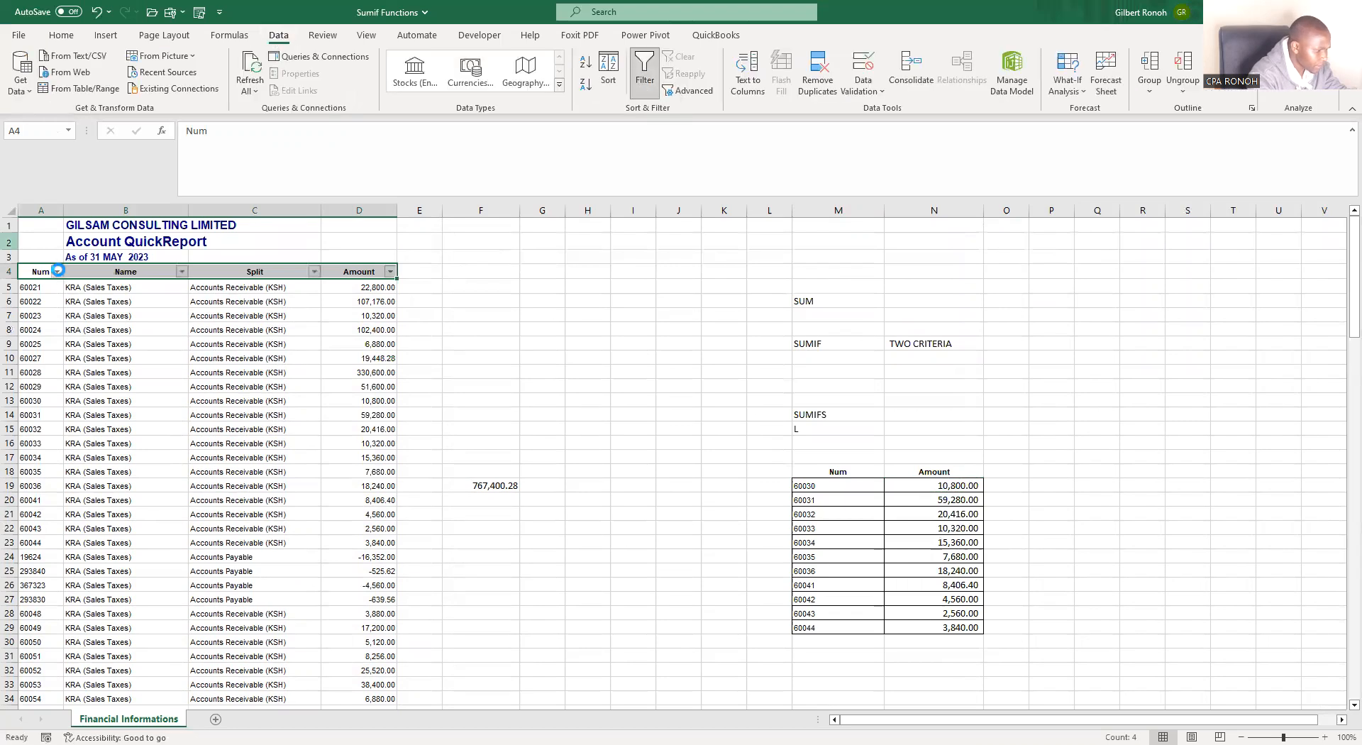
Filter the Num column to only the Num listed in M19 and check the Amount of its record.
{"action": "left_click", "coordinate": [57, 438]}
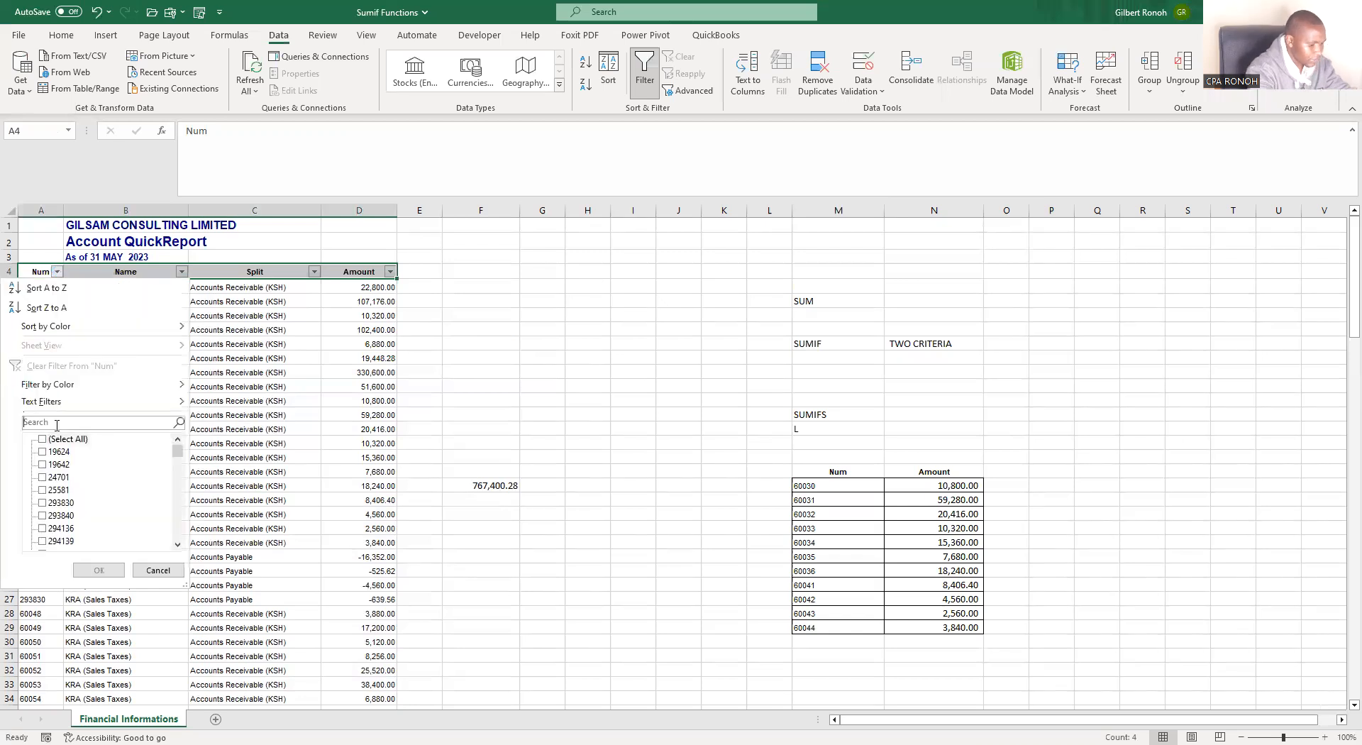
{"action": "type", "text": "60030"}
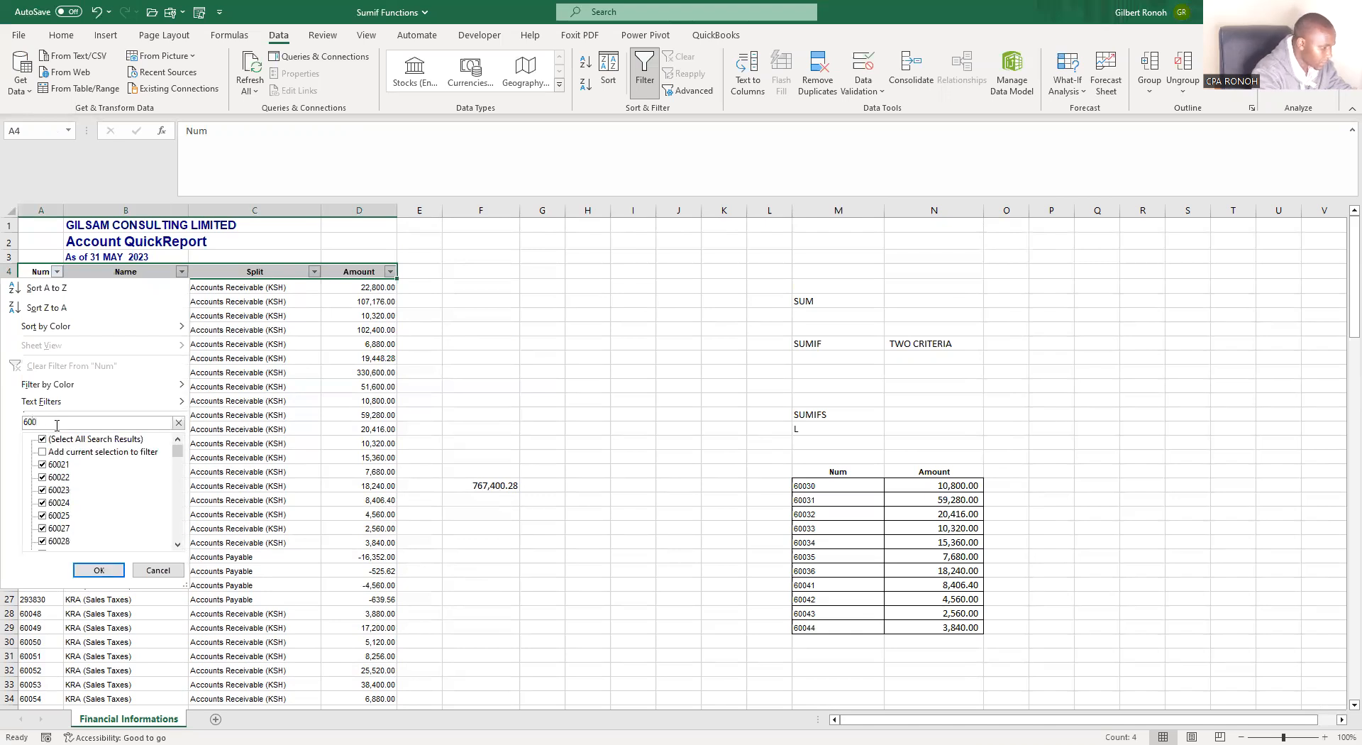
{"action": "left_click", "coordinate": [99, 570]}
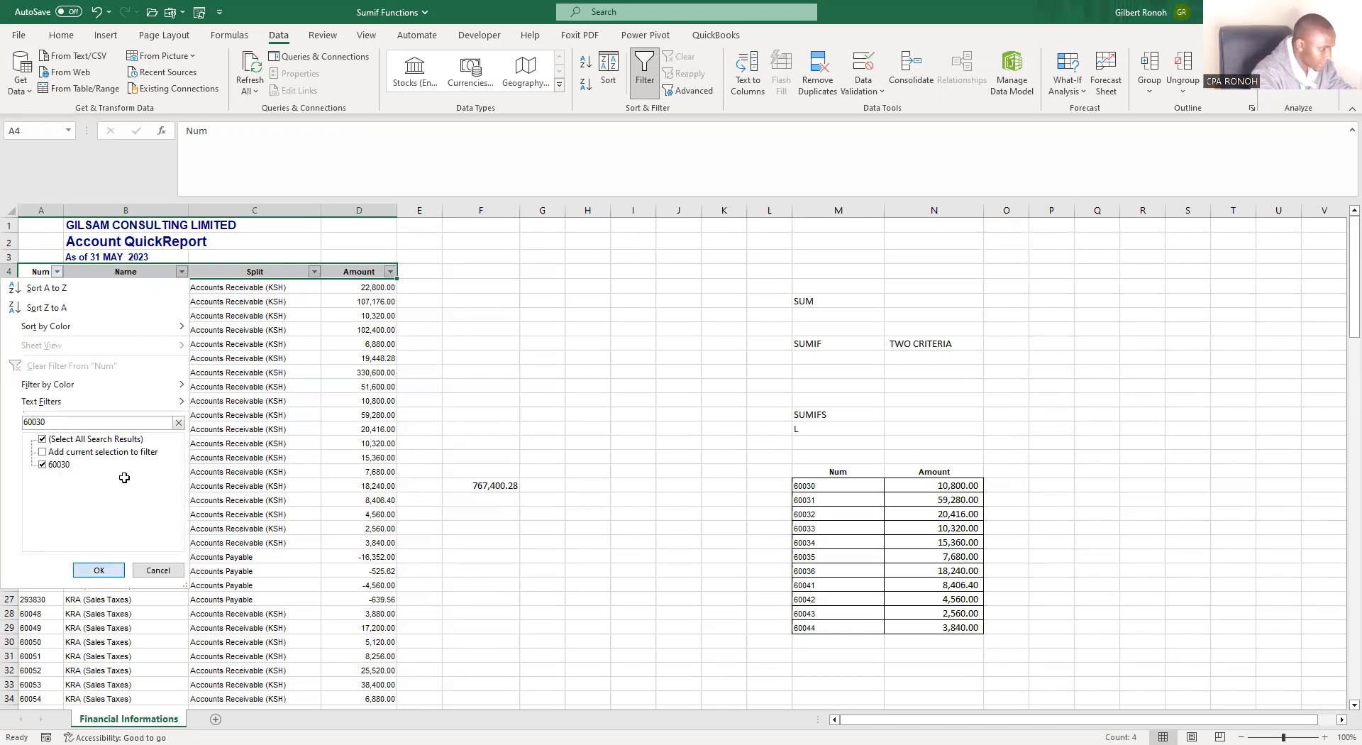
{"action": "left_click", "coordinate": [359, 414]}
{"action": "left_click", "coordinate": [370, 289]}
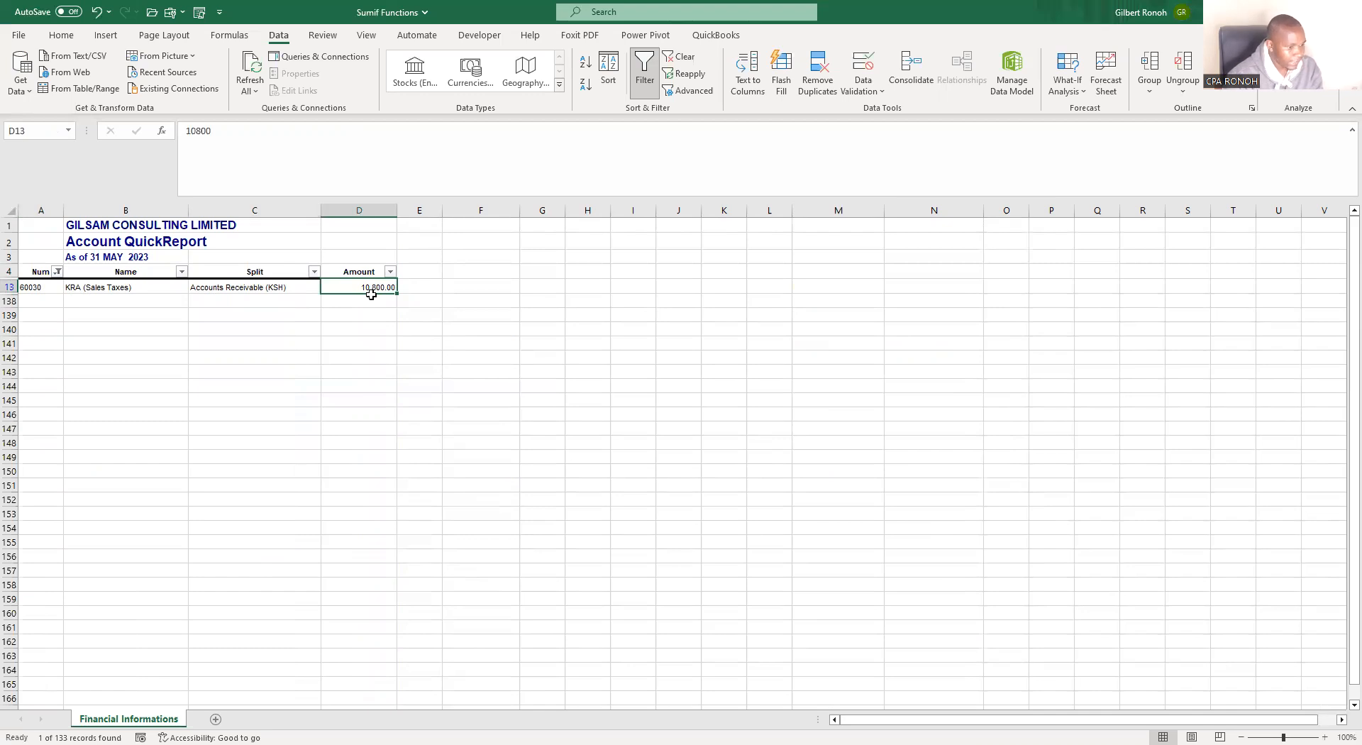
Remove the filter from the account report so that all its records are listed again.
{"action": "left_click", "coordinate": [59, 272]}
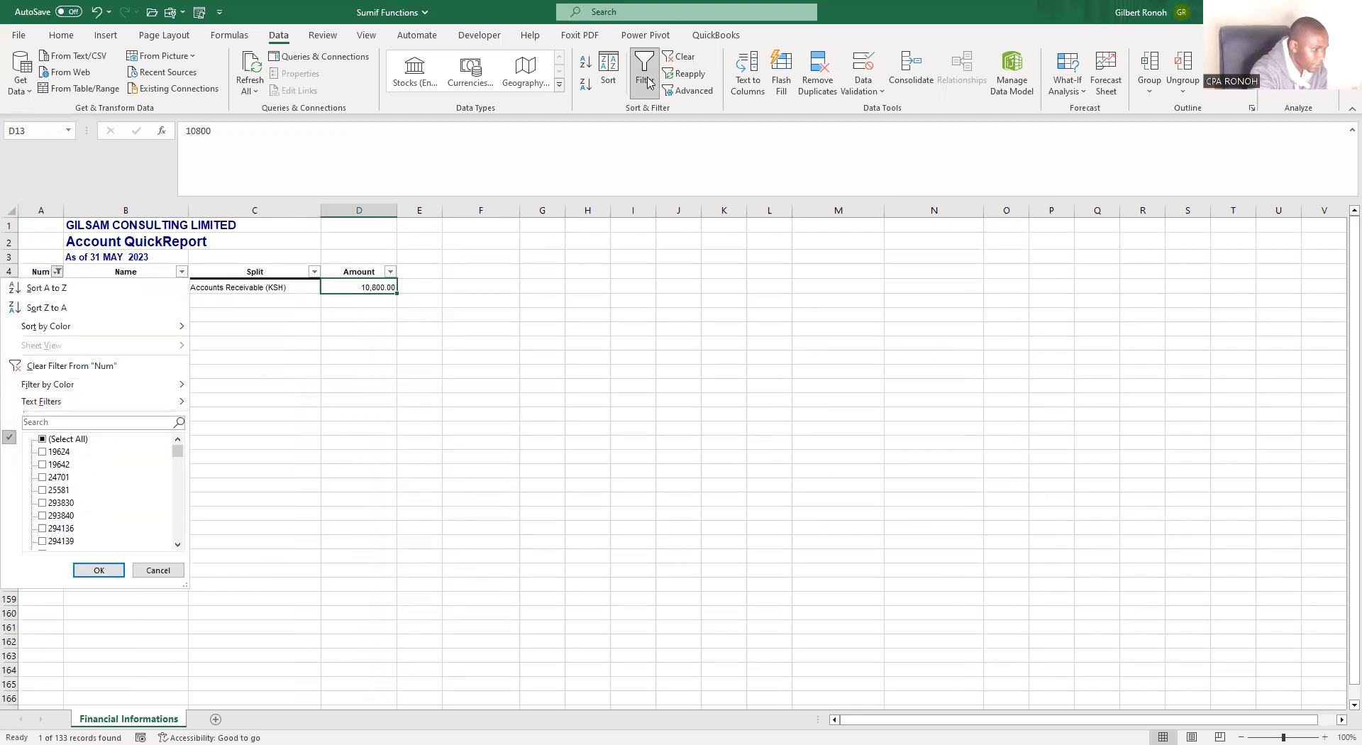
{"action": "left_click", "coordinate": [79, 367]}
{"action": "left_click", "coordinate": [37, 401]}
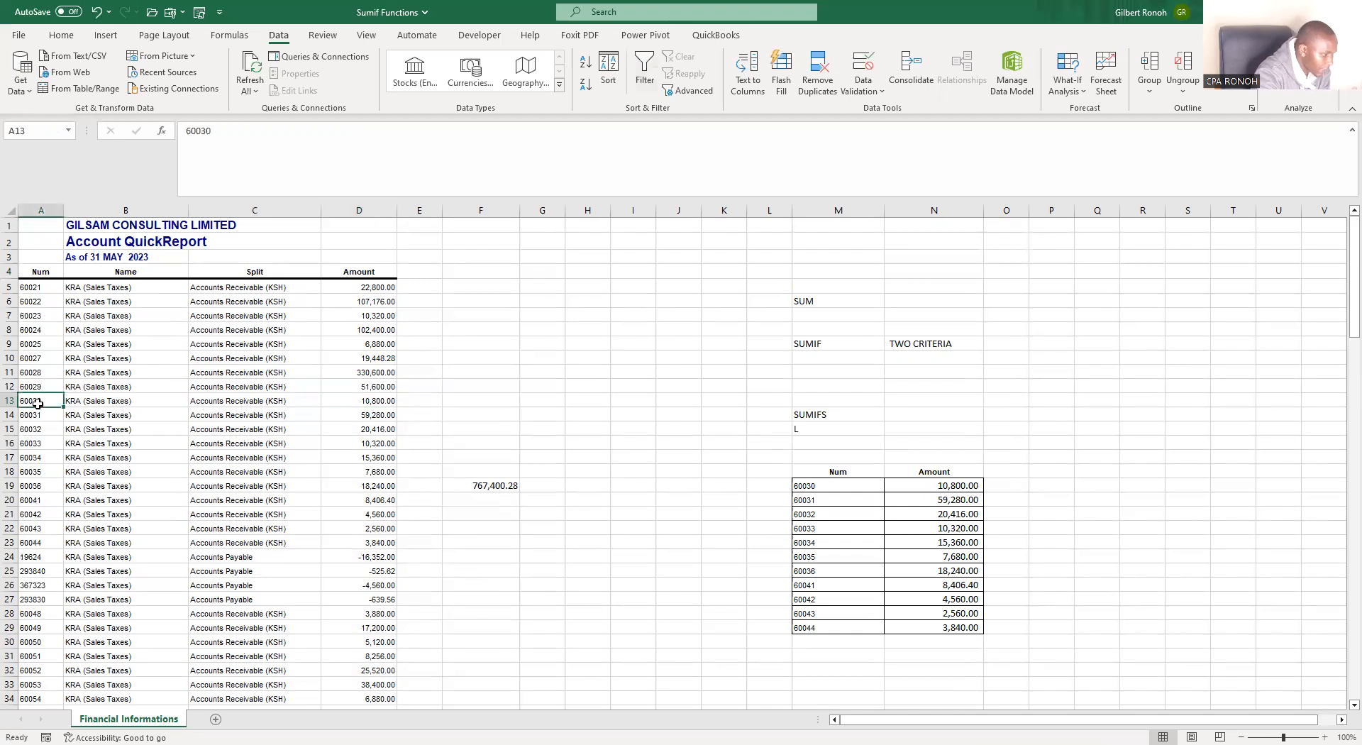
{"action": "left_click", "coordinate": [447, 418]}
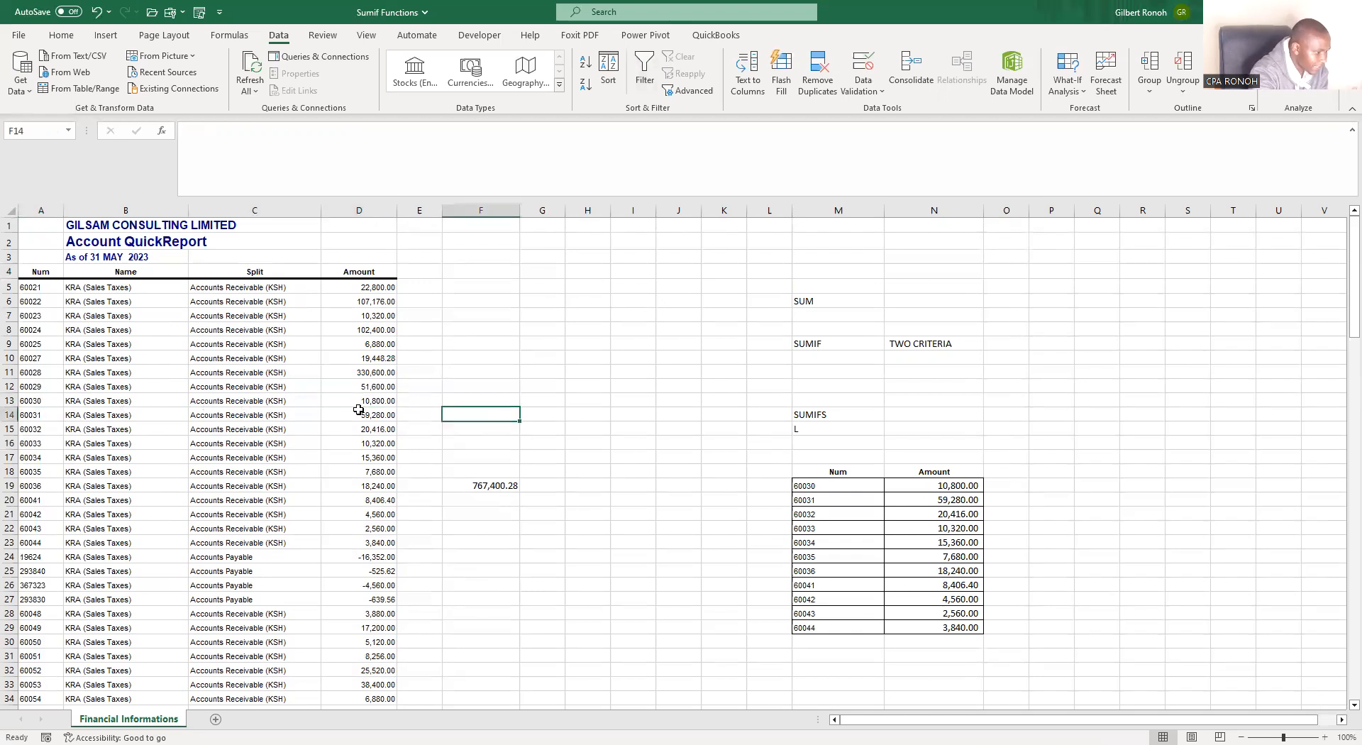
Insert a blank row above row 15 of the account report.
{"action": "left_click", "coordinate": [10, 426]}
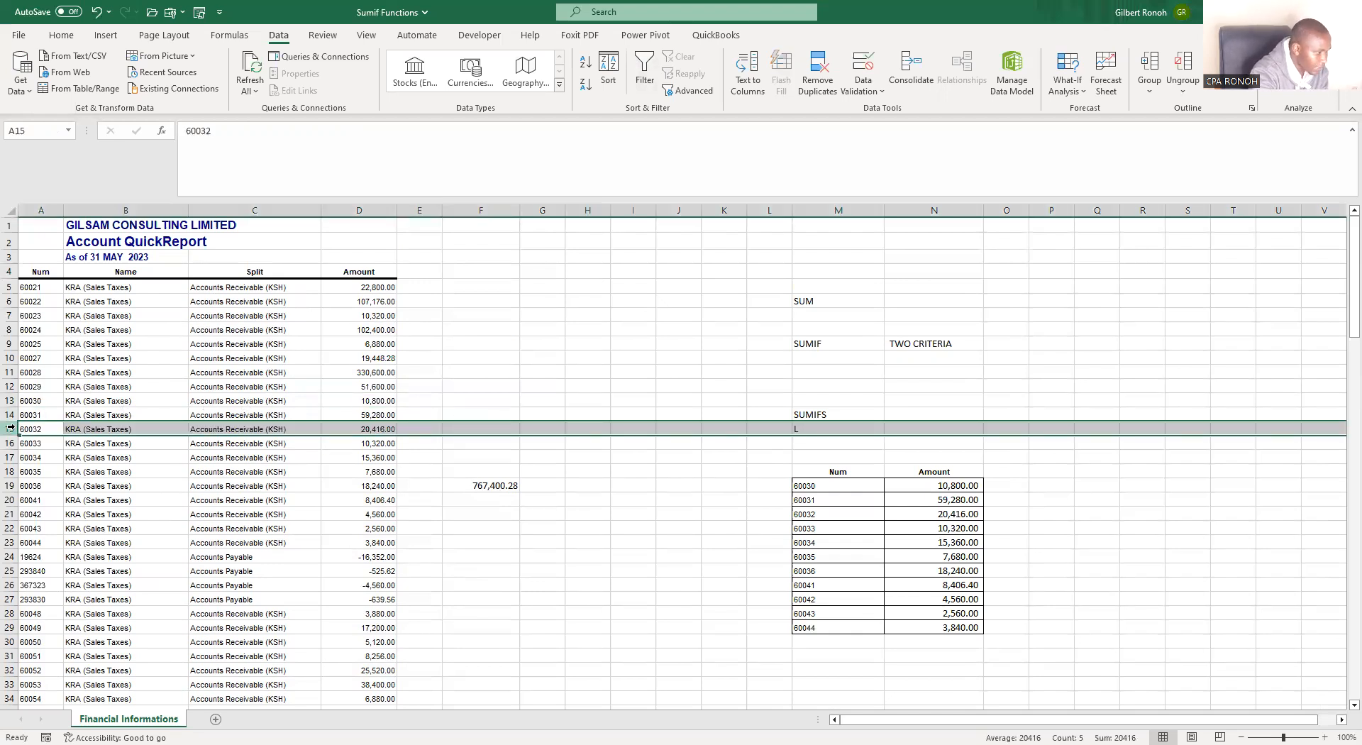
{"action": "right_click", "coordinate": [12, 428]}
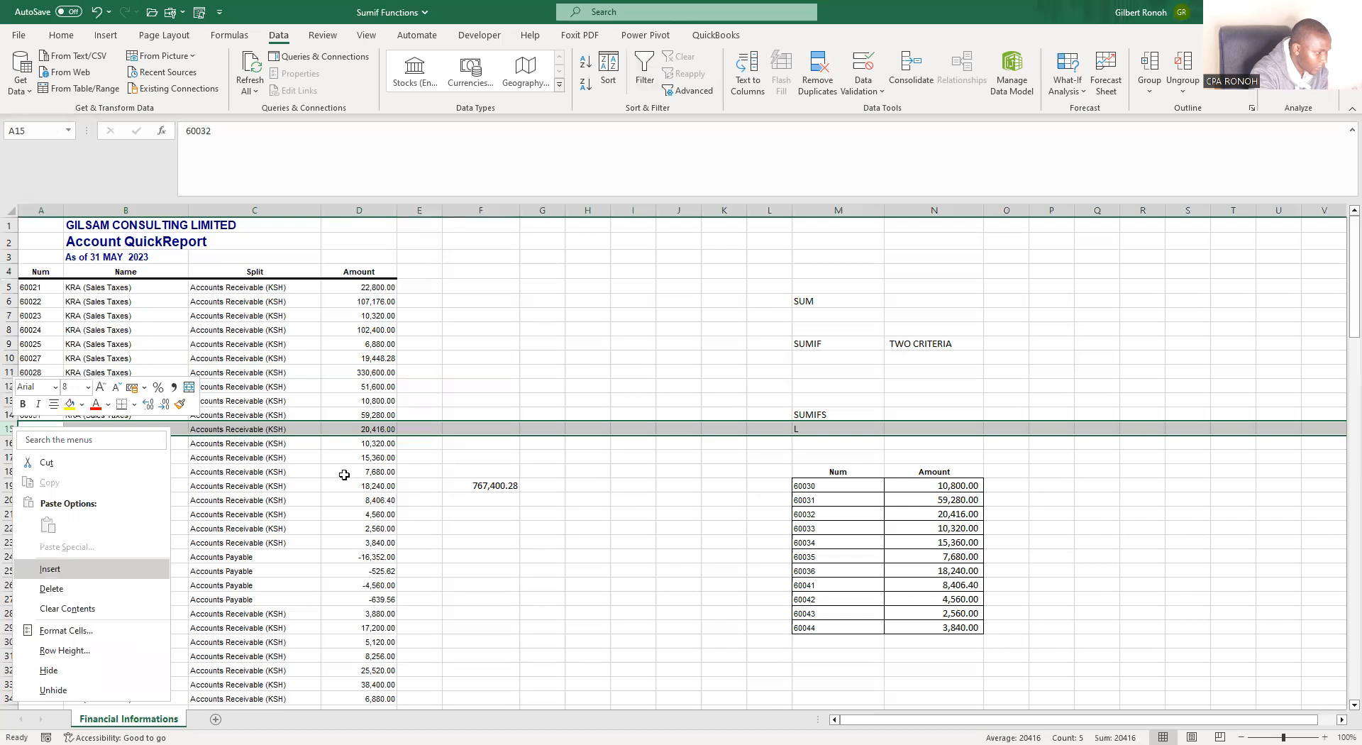
{"action": "left_click", "coordinate": [53, 571]}
Duplicate the record in A13:D13 into the blank row 15.
{"action": "left_click_drag", "start_coordinate": [32, 402], "coordinate": [343, 402]}
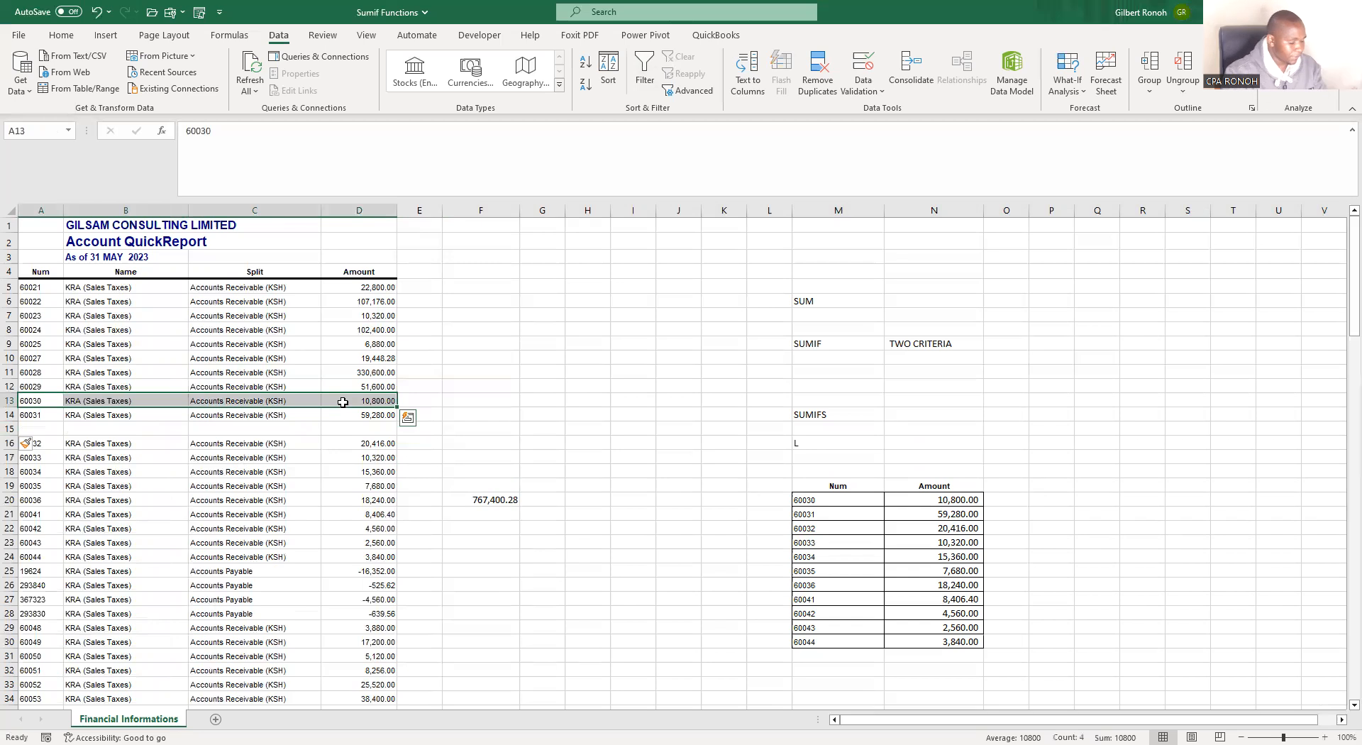
{"action": "key", "text": "ctrl+c"}
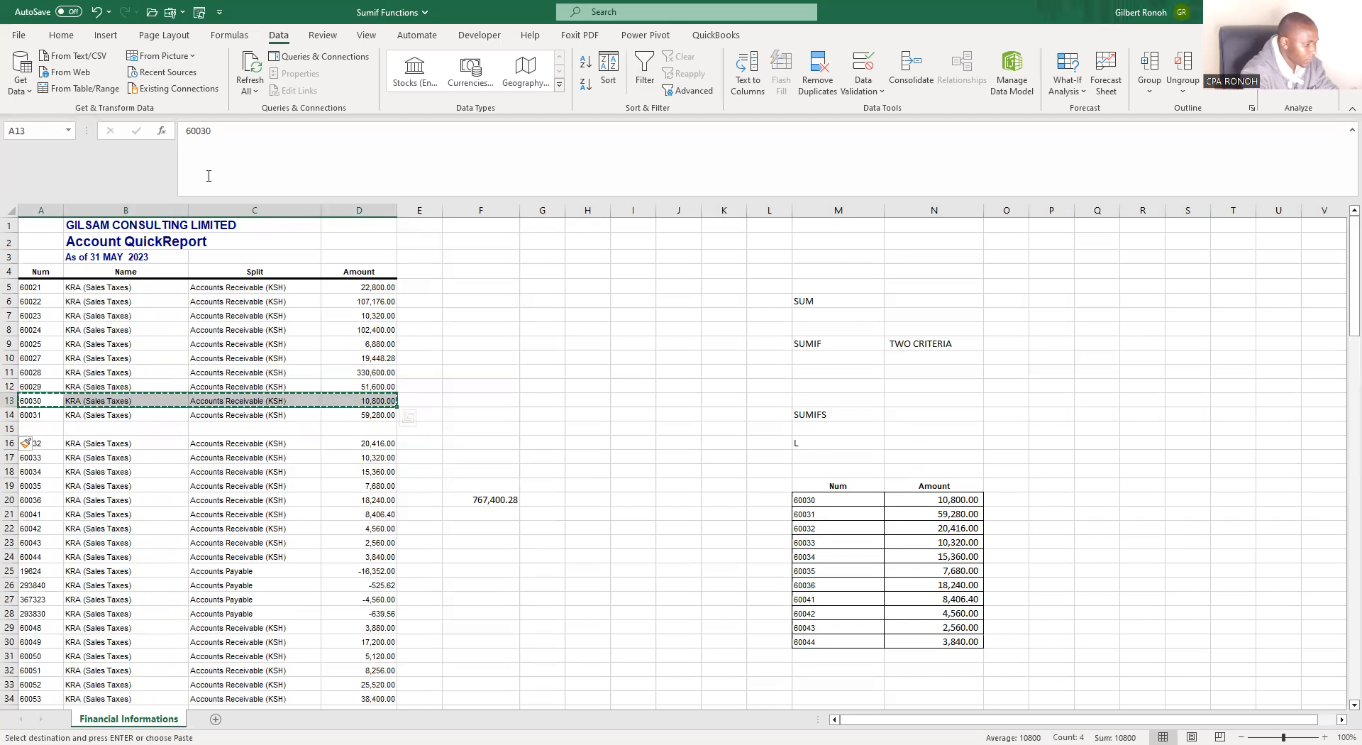
{"action": "left_click", "coordinate": [58, 426]}
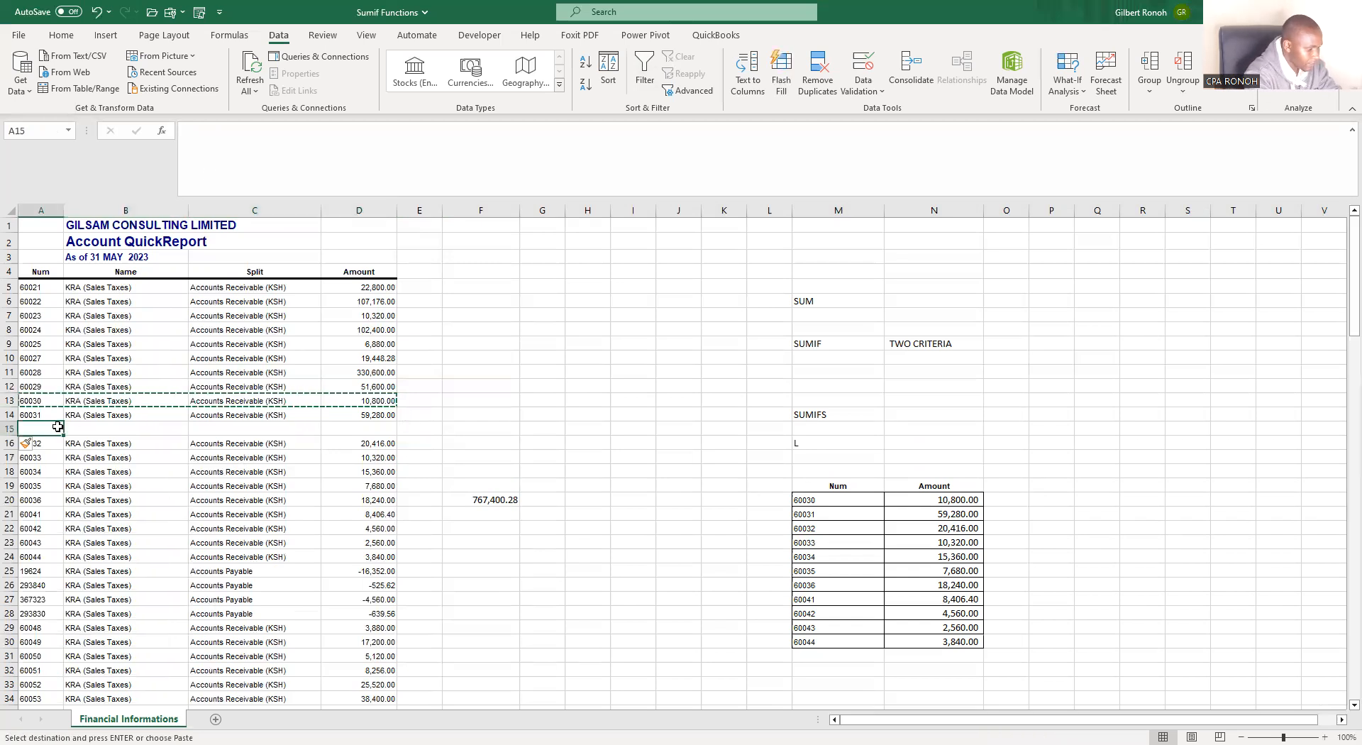
{"action": "key", "text": "ctrl+v"}
Check the SUMIF amount in N20 against the Num list M20:M30, and widen column N a little more.
{"action": "left_click", "coordinate": [957, 498]}
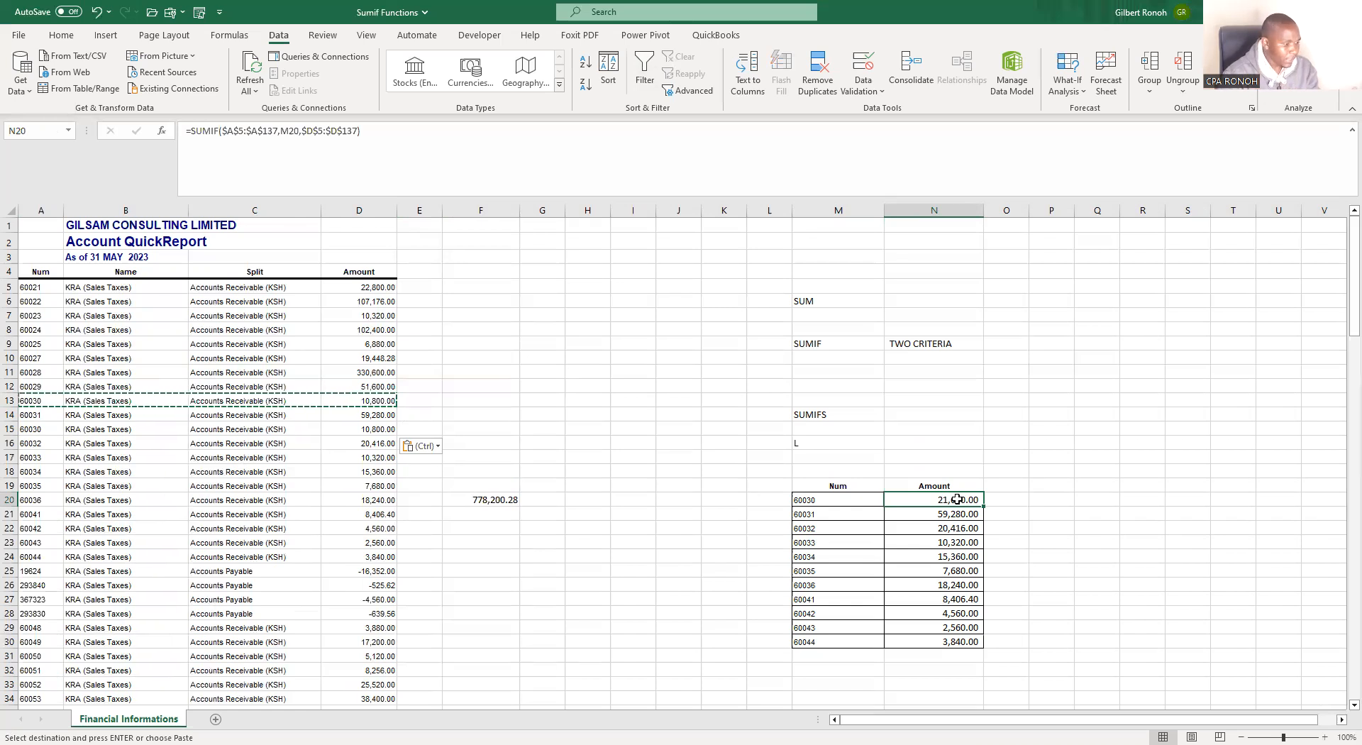
{"action": "left_click", "coordinate": [1081, 497]}
{"action": "left_click_drag", "start_coordinate": [830, 498], "coordinate": [837, 641]}
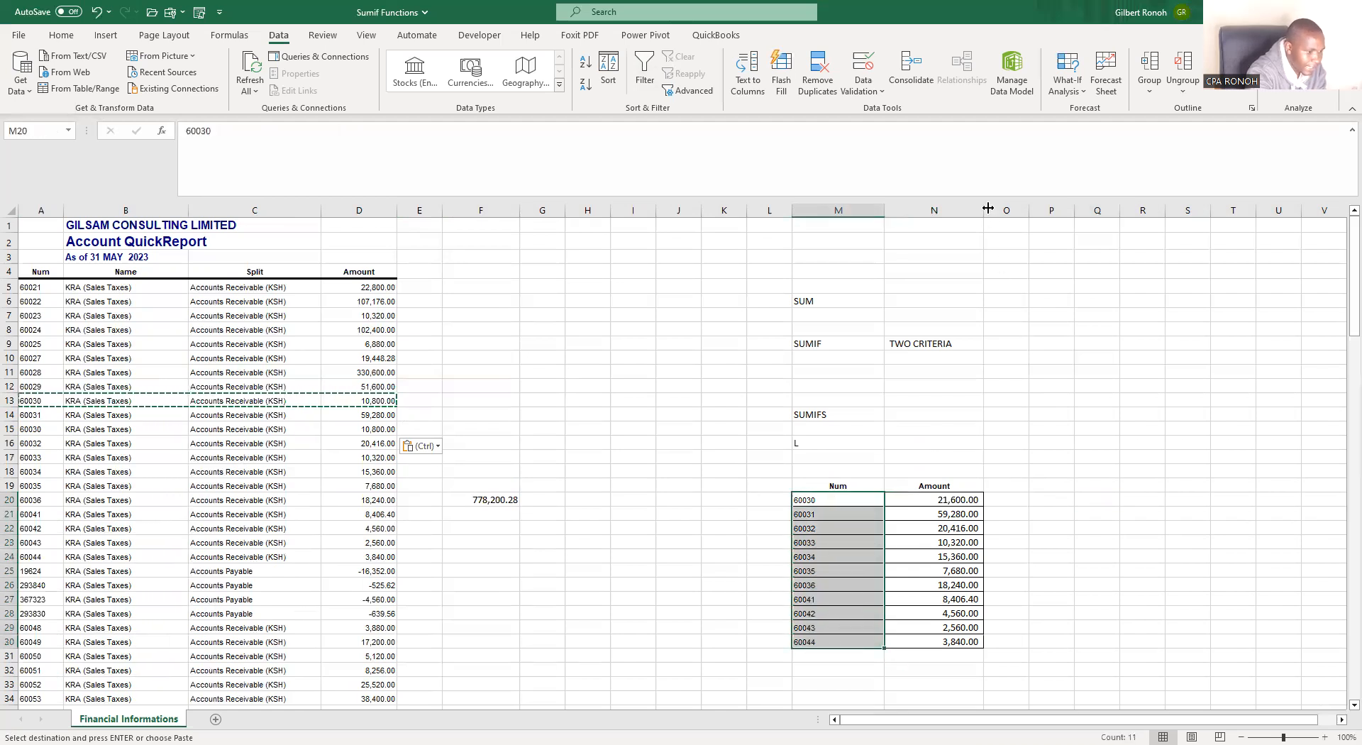
{"action": "left_click_drag", "start_coordinate": [984, 210], "coordinate": [998, 210]}
Compare the SUMIF and SUMIFS labels with the lookup table's Num criteria and the report's Split column.
{"action": "left_click", "coordinate": [844, 345]}
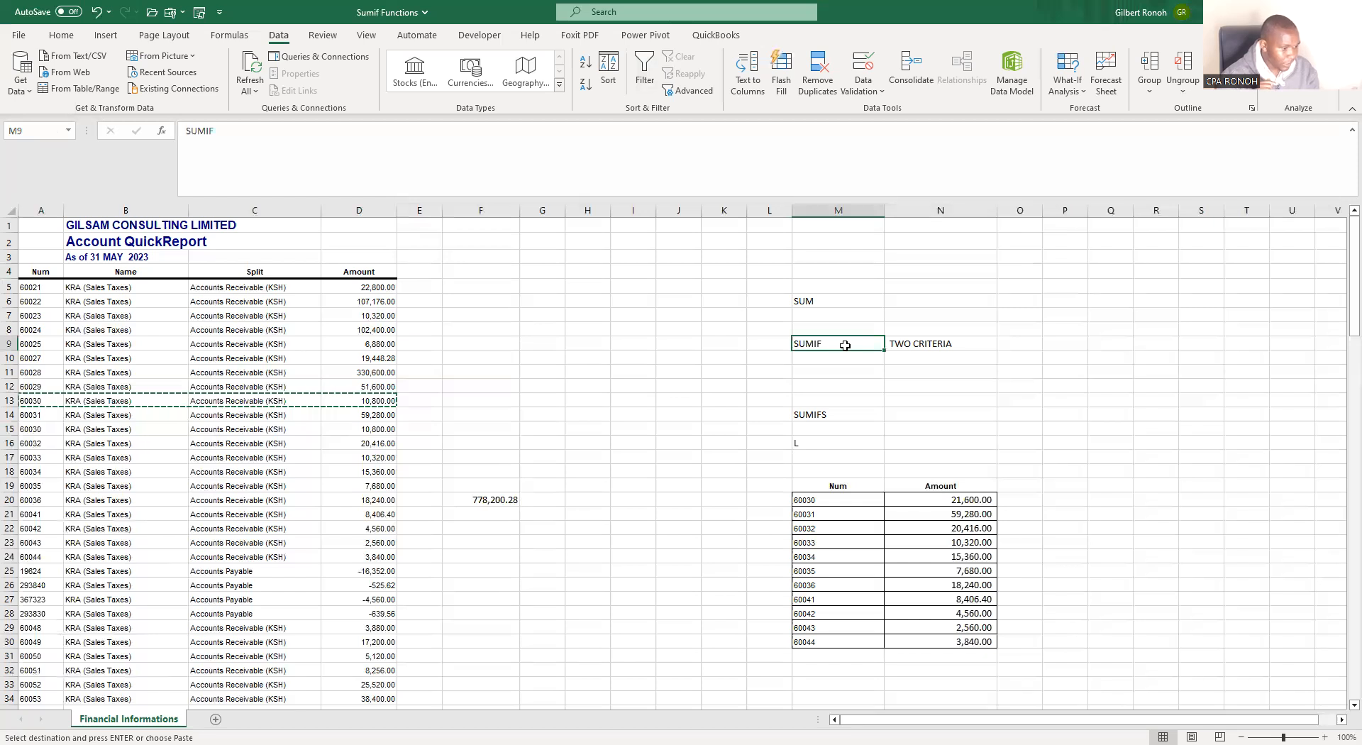
{"action": "left_click", "coordinate": [826, 415]}
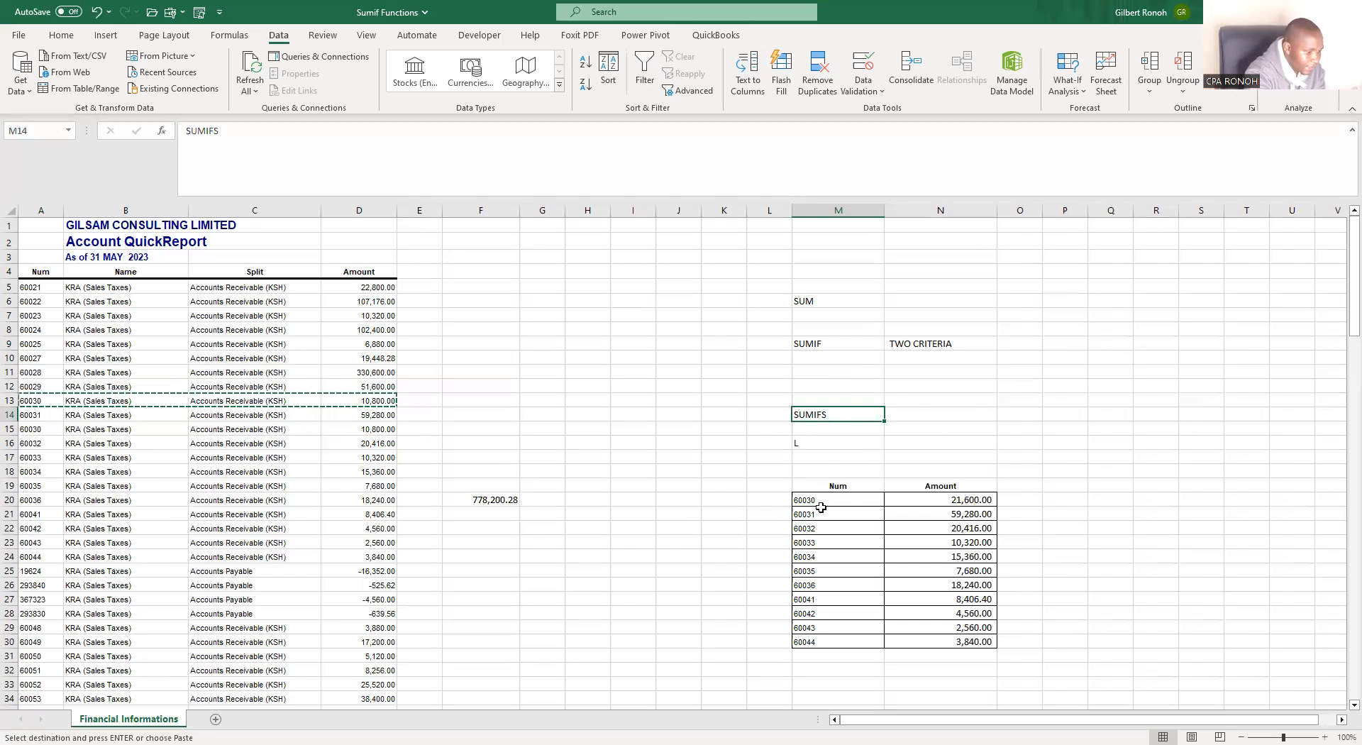
{"action": "left_click_drag", "start_coordinate": [821, 512], "coordinate": [818, 603]}
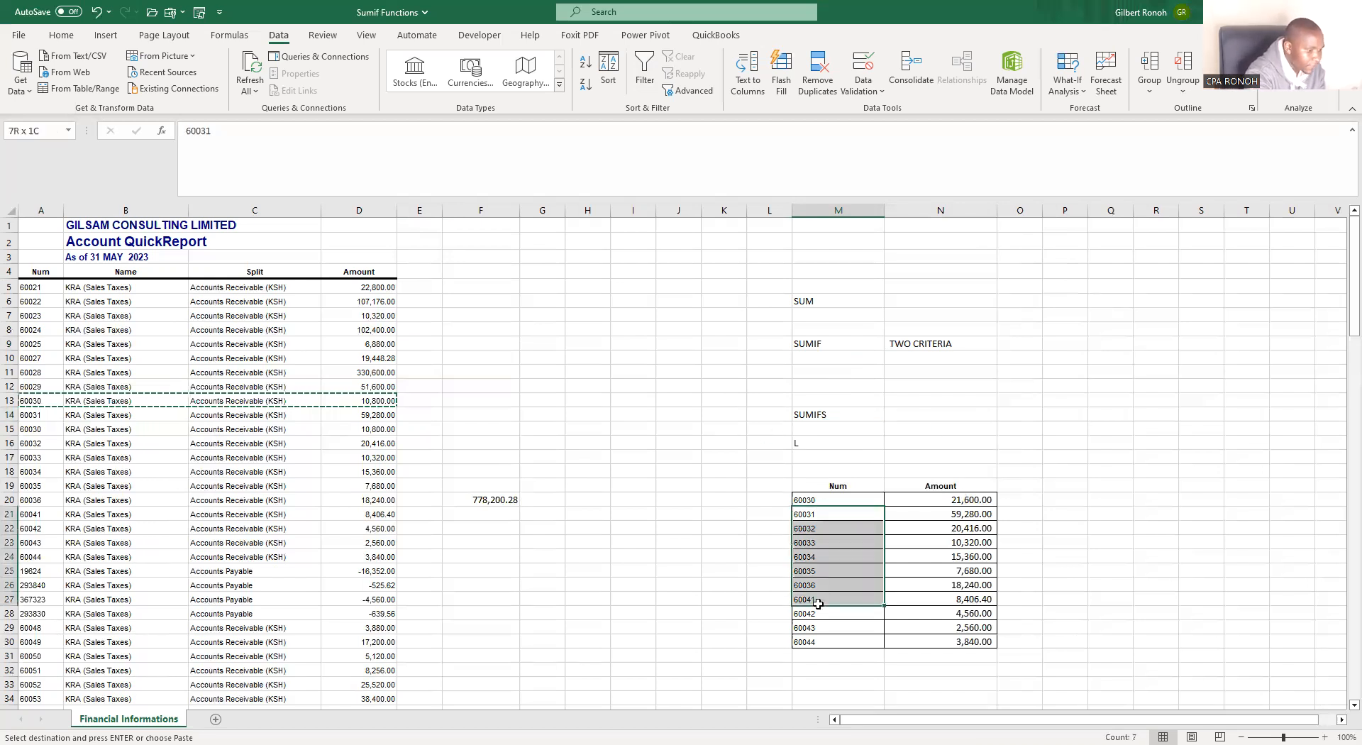
{"action": "left_click", "coordinate": [274, 446]}
{"action": "left_click", "coordinate": [940, 572]}
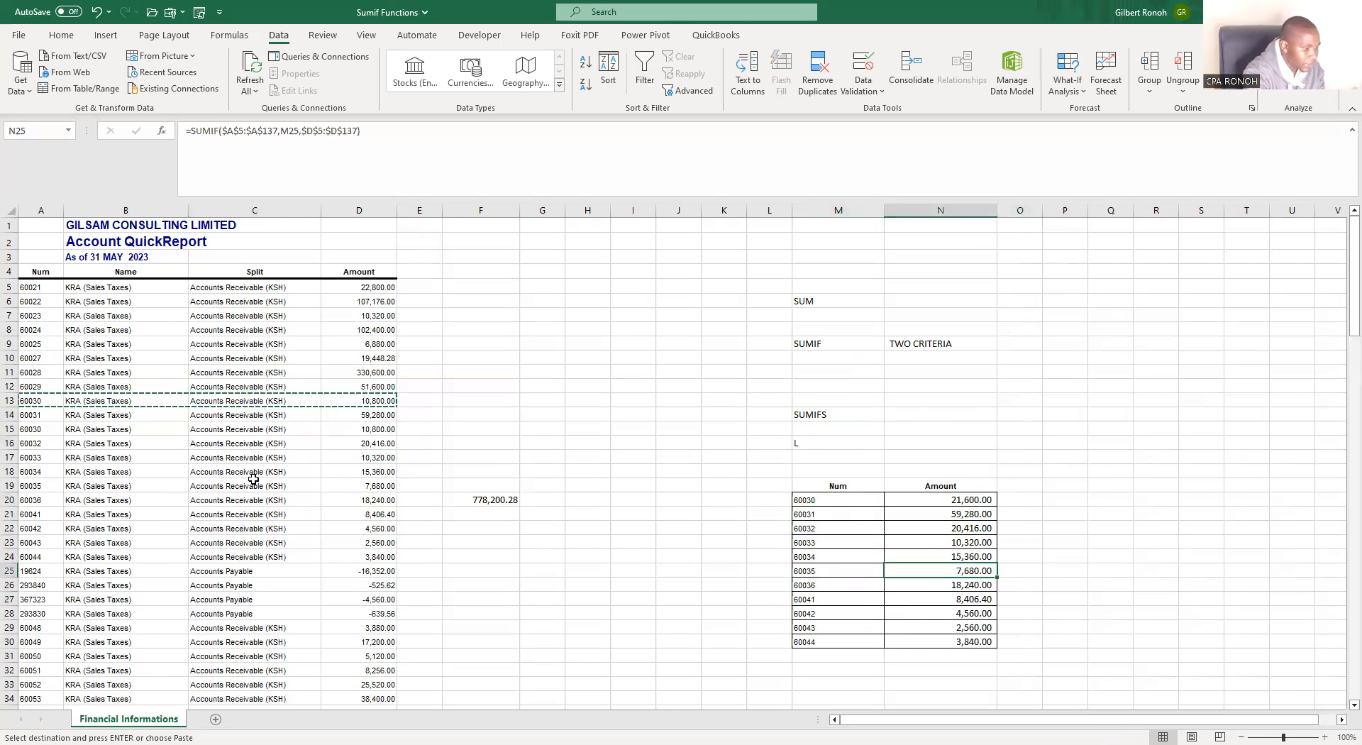
{"action": "left_click", "coordinate": [236, 472]}
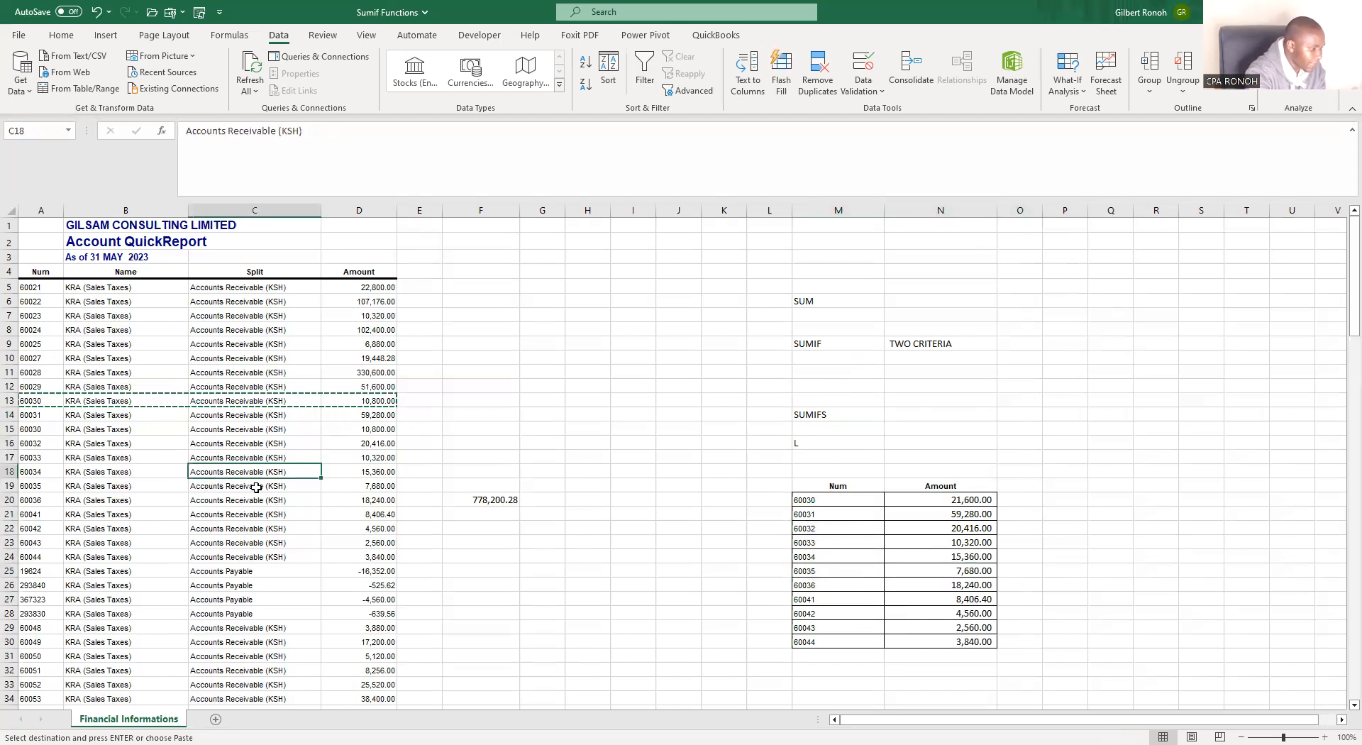
Widen column O beside the lookup table and select O20.
{"action": "left_click_drag", "start_coordinate": [1043, 210], "coordinate": [1080, 210]}
{"action": "left_click", "coordinate": [1035, 497]}
Copy the report's Num values in A27:A34 into a new list starting at M37.
{"action": "scroll", "coordinate": [890, 438], "scroll_direction": "down", "scroll_amount": 2}
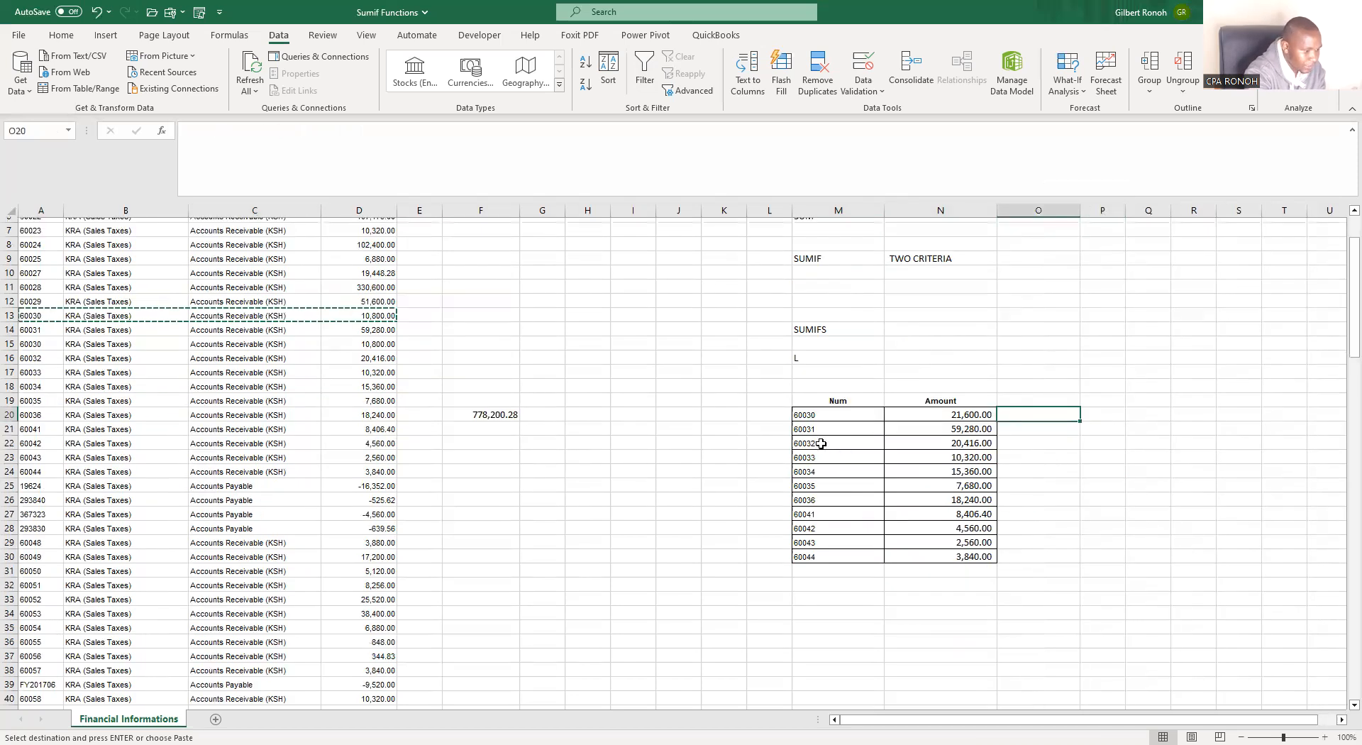
{"action": "left_click", "coordinate": [41, 418]}
{"action": "left_click_drag", "start_coordinate": [78, 438], "coordinate": [257, 601]}
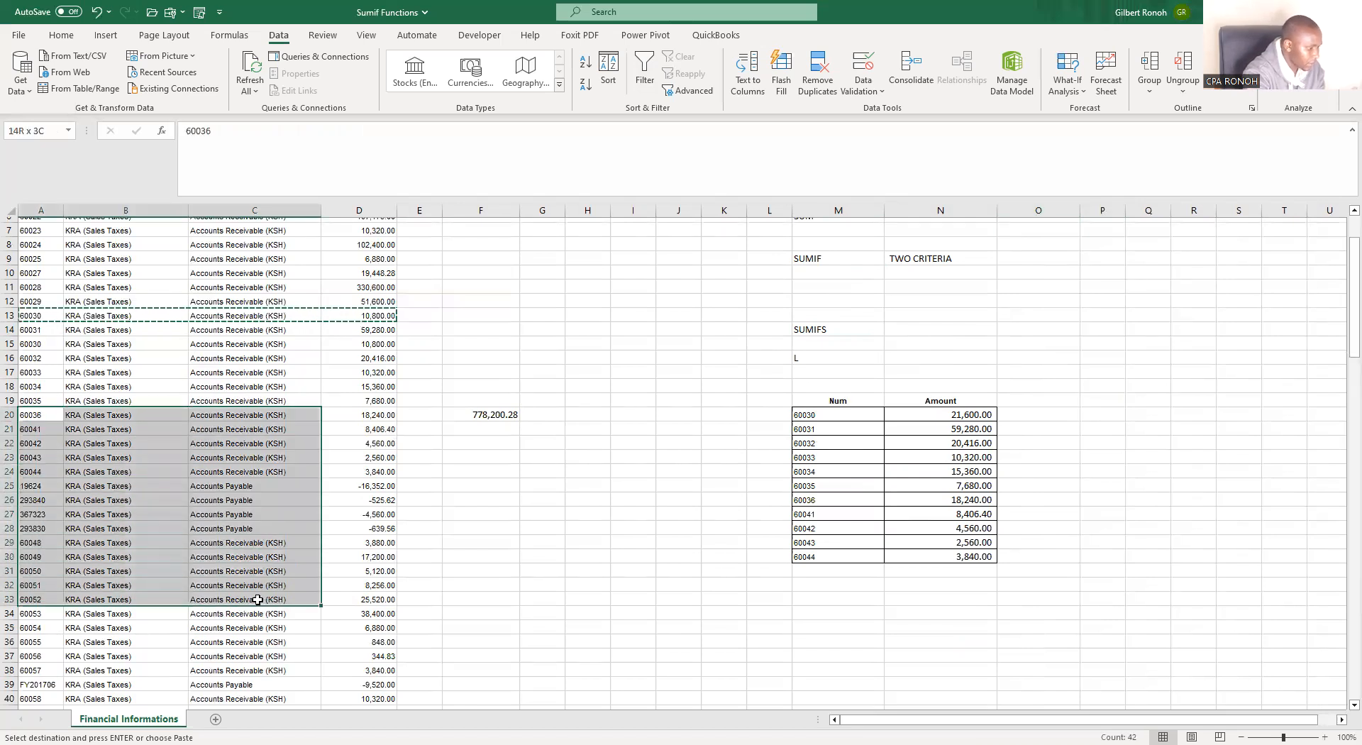
{"action": "left_click", "coordinate": [38, 422]}
{"action": "left_click", "coordinate": [89, 486]}
{"action": "left_click_drag", "start_coordinate": [37, 514], "coordinate": [34, 610]}
{"action": "key", "text": "ctrl+c"}
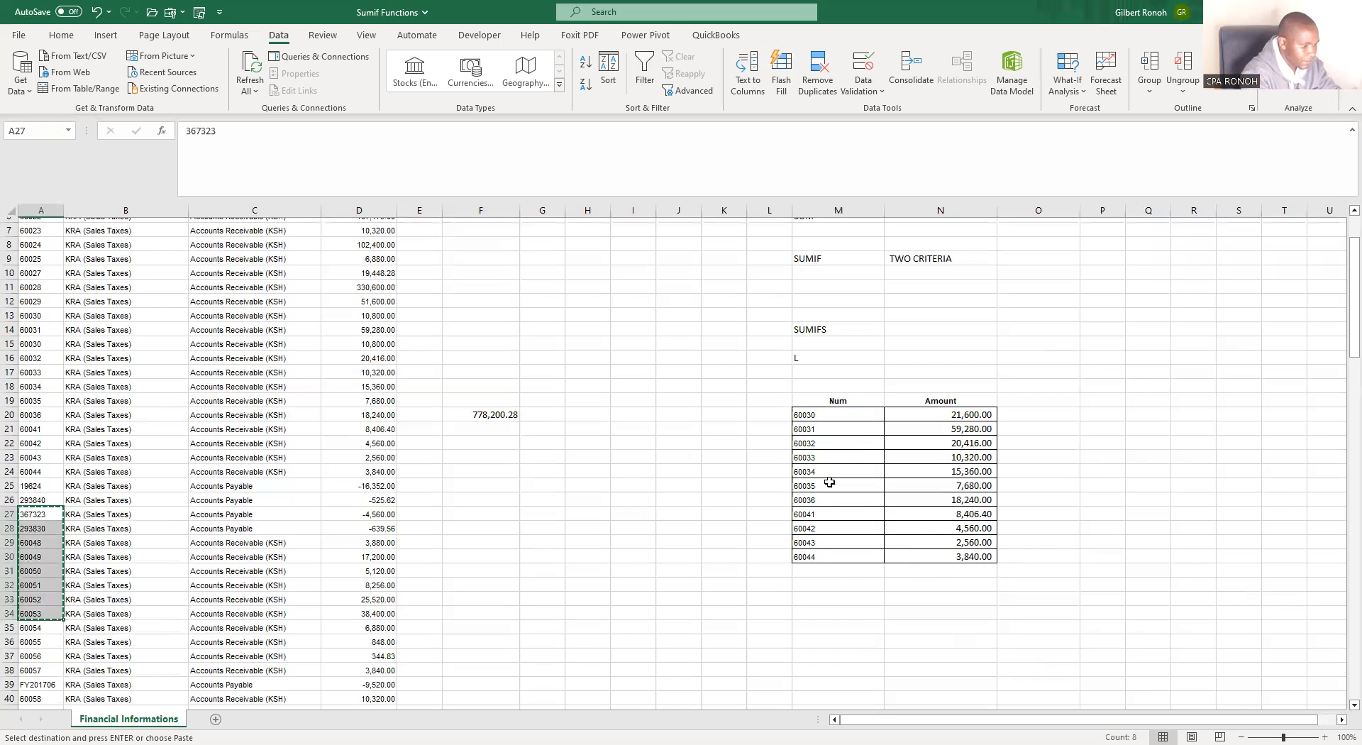
{"action": "scroll", "coordinate": [829, 481], "scroll_direction": "down", "scroll_amount": 4}
{"action": "left_click", "coordinate": [829, 481]}
{"action": "key", "text": "ctrl+v"}
Copy the report's Num header from A4 to M36 above the new list.
{"action": "scroll", "coordinate": [354, 355], "scroll_direction": "up", "scroll_amount": 6}
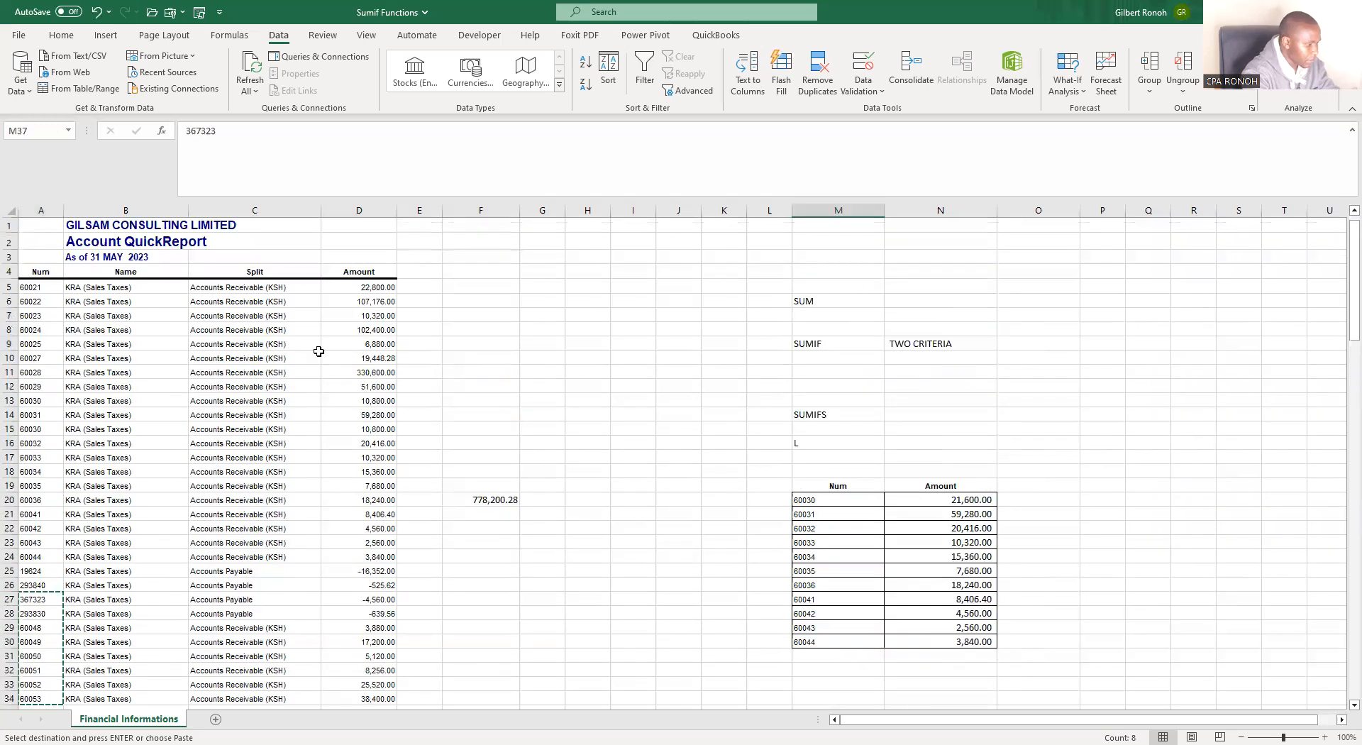
{"action": "left_click", "coordinate": [45, 269]}
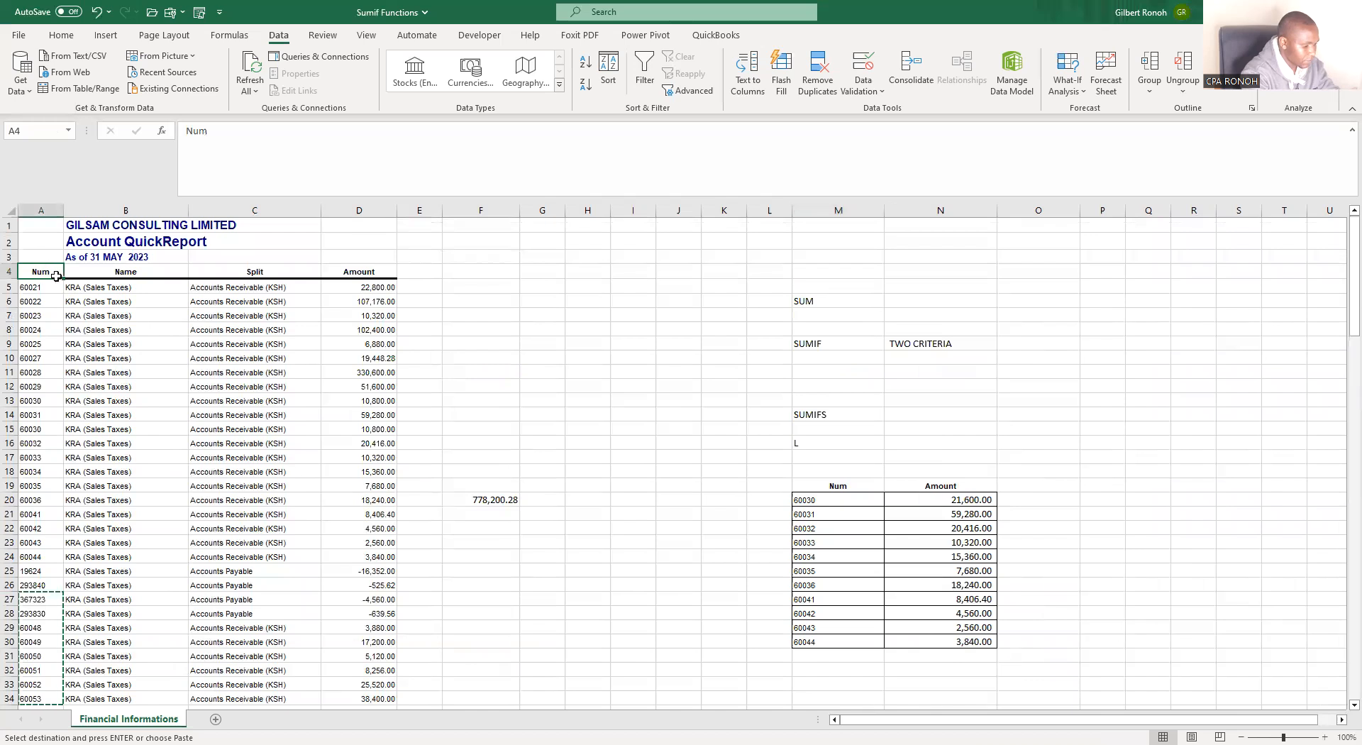
{"action": "scroll", "coordinate": [809, 560], "scroll_direction": "down", "scroll_amount": 4}
{"action": "left_click", "coordinate": [810, 558]}
{"action": "key", "text": "ctrl+v"}
Copy the report's Amount header from D4 to N36, beside the new Num header.
{"action": "scroll", "coordinate": [539, 397], "scroll_direction": "up", "scroll_amount": 4}
{"action": "left_click", "coordinate": [373, 270]}
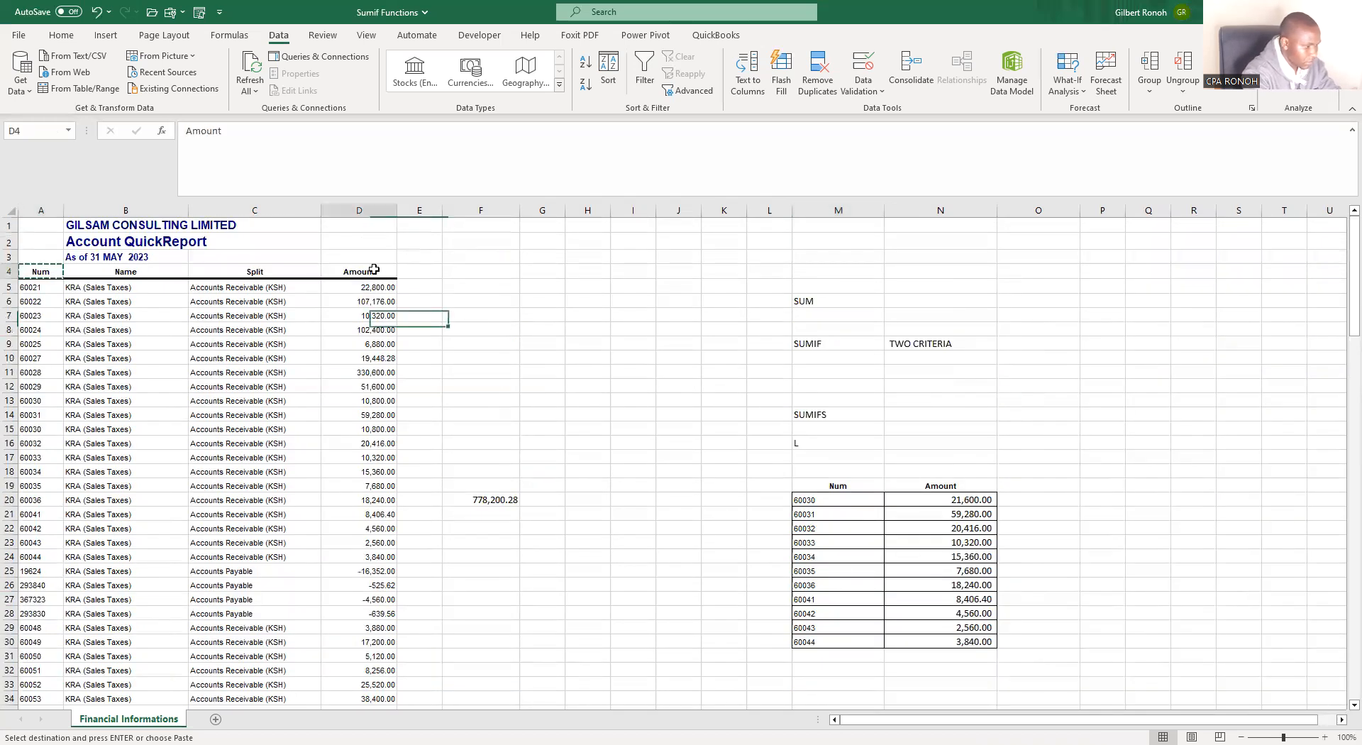
{"action": "key", "text": "ctrl+c"}
{"action": "scroll", "coordinate": [909, 511], "scroll_direction": "down", "scroll_amount": 5}
{"action": "left_click", "coordinate": [910, 509]}
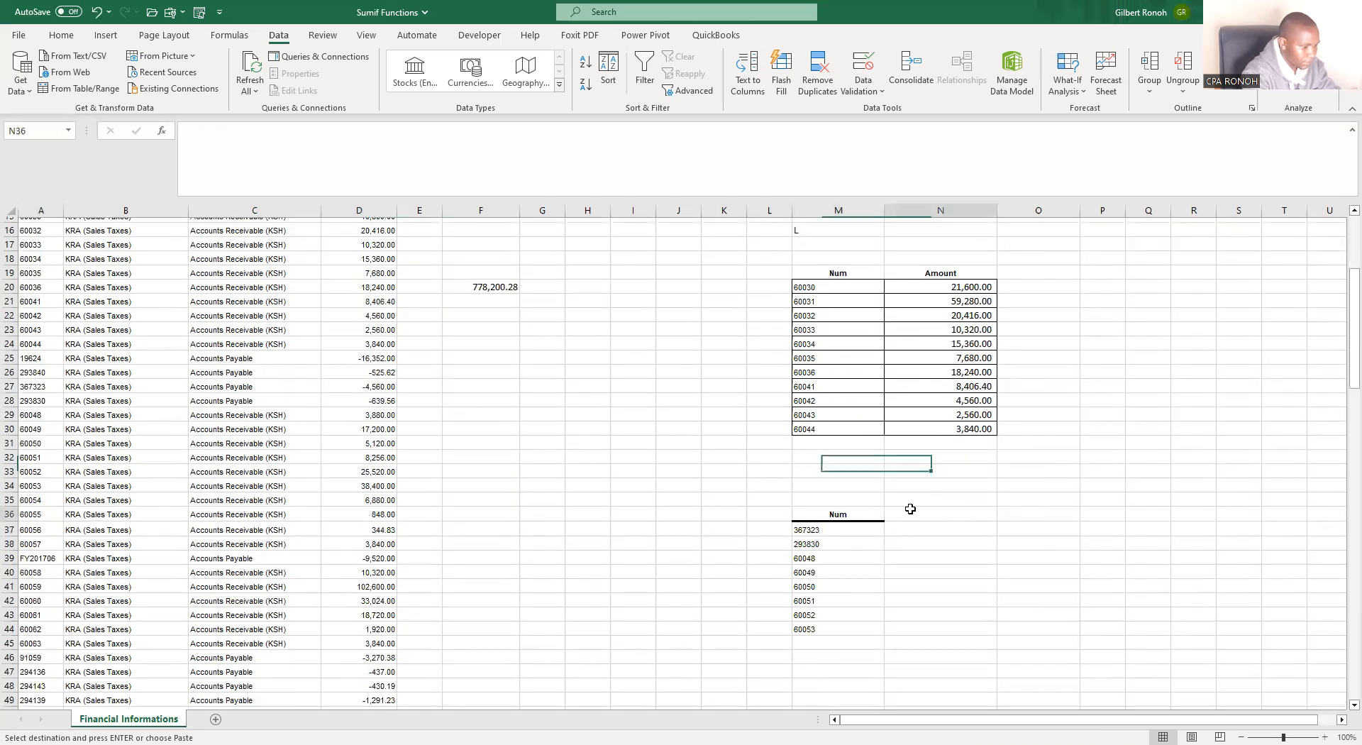
{"action": "key", "text": "ctrl+v"}
{"action": "left_click", "coordinate": [1083, 529]}
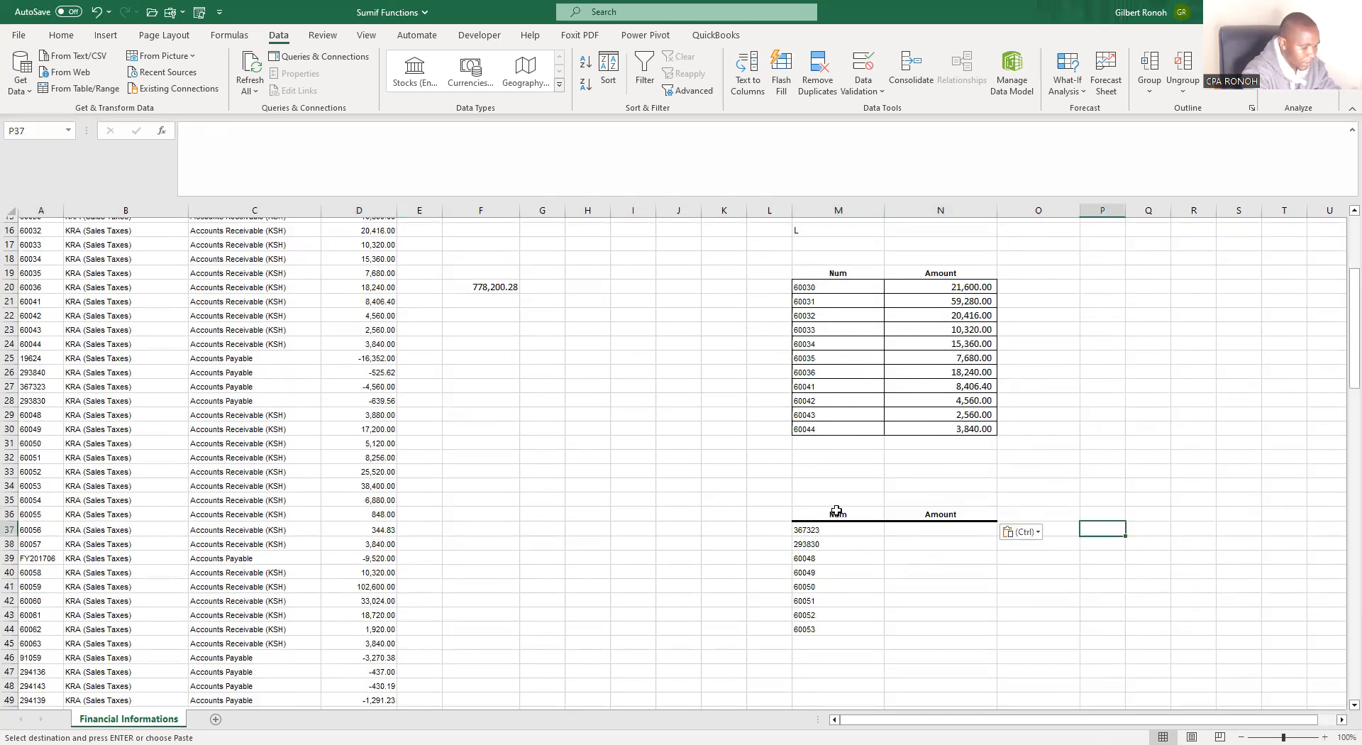
Copy the report's Split header from C4 to O36, beside the new Amount header.
{"action": "scroll", "coordinate": [837, 511], "scroll_direction": "down", "scroll_amount": 1}
{"action": "left_click_drag", "start_coordinate": [820, 487], "coordinate": [842, 585]}
{"action": "left_click", "coordinate": [1033, 572]}
{"action": "left_click", "coordinate": [1053, 471]}
{"action": "scroll", "coordinate": [866, 538], "scroll_direction": "up", "scroll_amount": 6}
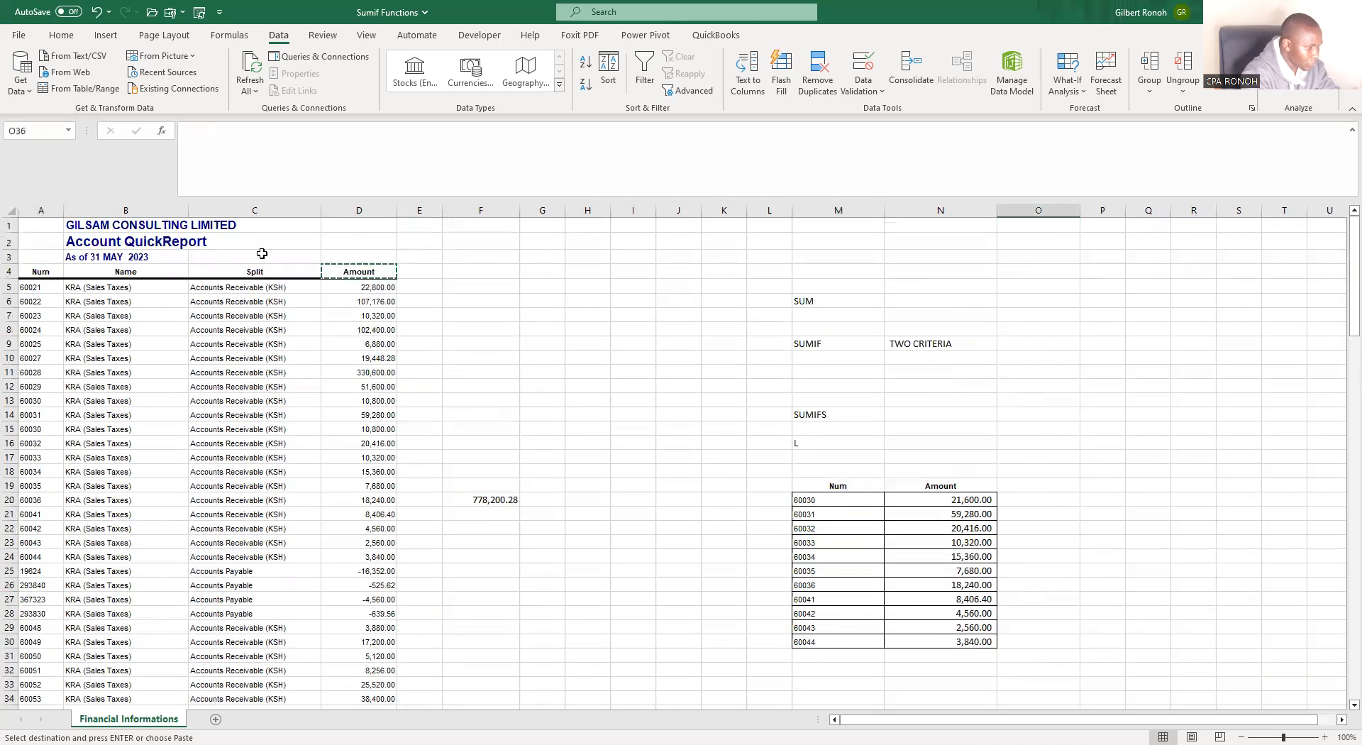
{"action": "left_click", "coordinate": [259, 271]}
{"action": "key", "text": "ctrl+c"}
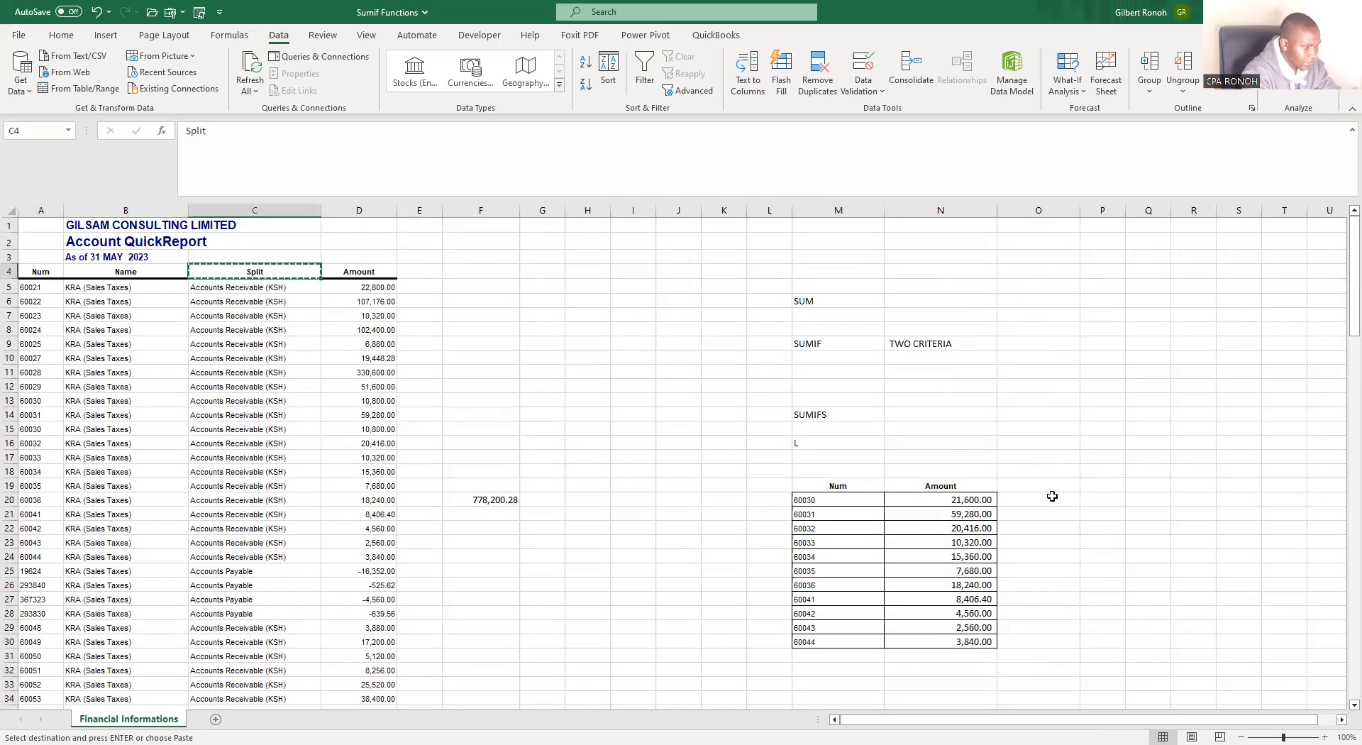
{"action": "scroll", "coordinate": [1052, 496], "scroll_direction": "down", "scroll_amount": 6}
{"action": "left_click", "coordinate": [1013, 469]}
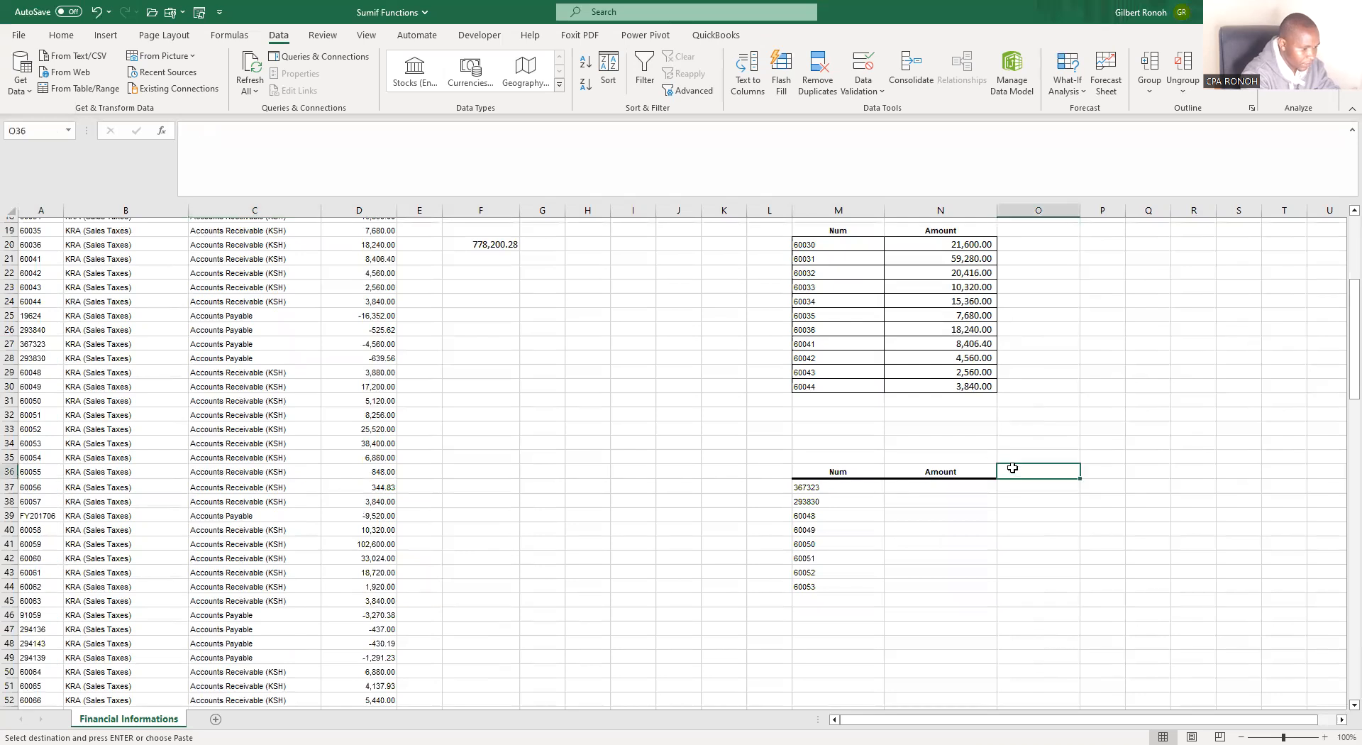
{"action": "key", "text": "ctrl+v"}
{"action": "left_click", "coordinate": [1057, 515]}
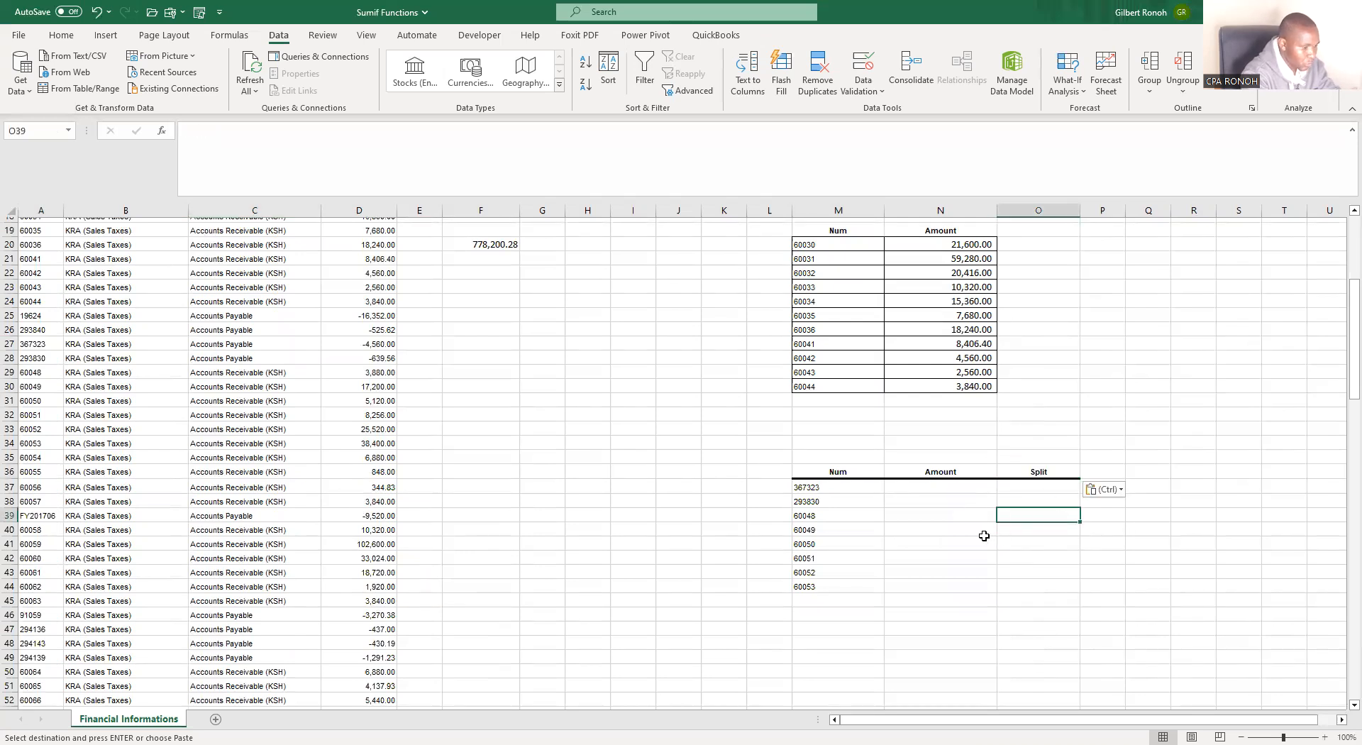
Highlight the report's Accounts Payable record cells A26:C26 in yellow.
{"action": "scroll", "coordinate": [985, 536], "scroll_direction": "down", "scroll_amount": 2}
{"action": "left_click", "coordinate": [1036, 544]}
{"action": "scroll", "coordinate": [1341, 583], "scroll_direction": "up", "scroll_amount": 3}
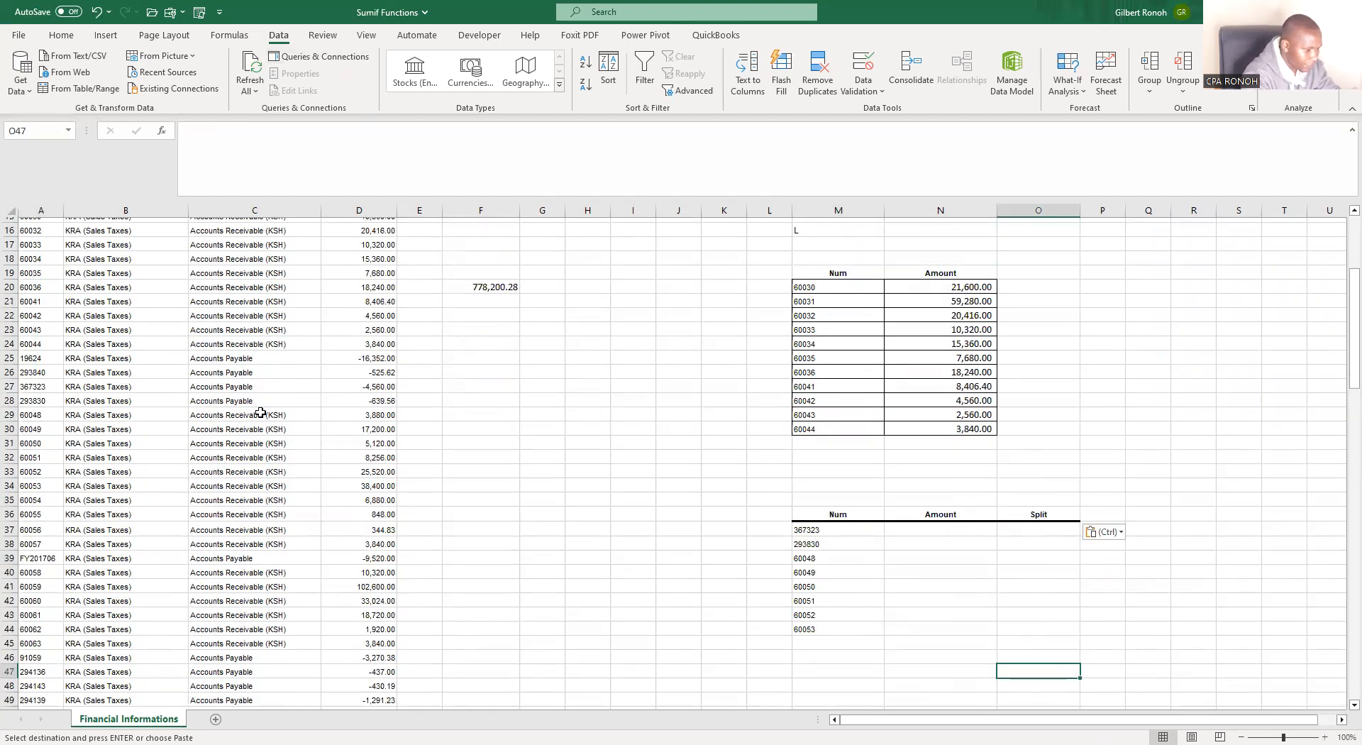
{"action": "left_click_drag", "start_coordinate": [33, 359], "coordinate": [221, 368]}
{"action": "left_click", "coordinate": [105, 398]}
{"action": "left_click", "coordinate": [62, 35]}
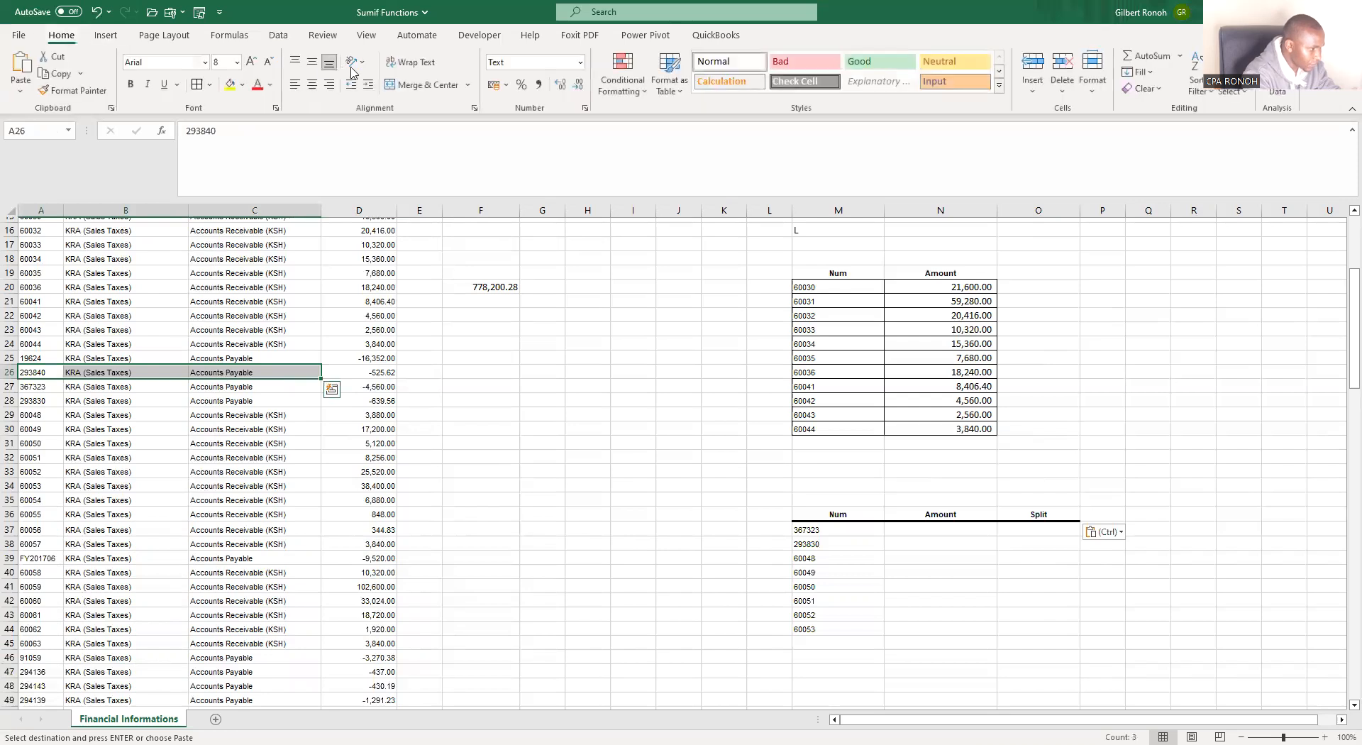
{"action": "left_click", "coordinate": [228, 84]}
{"action": "left_click", "coordinate": [462, 445]}
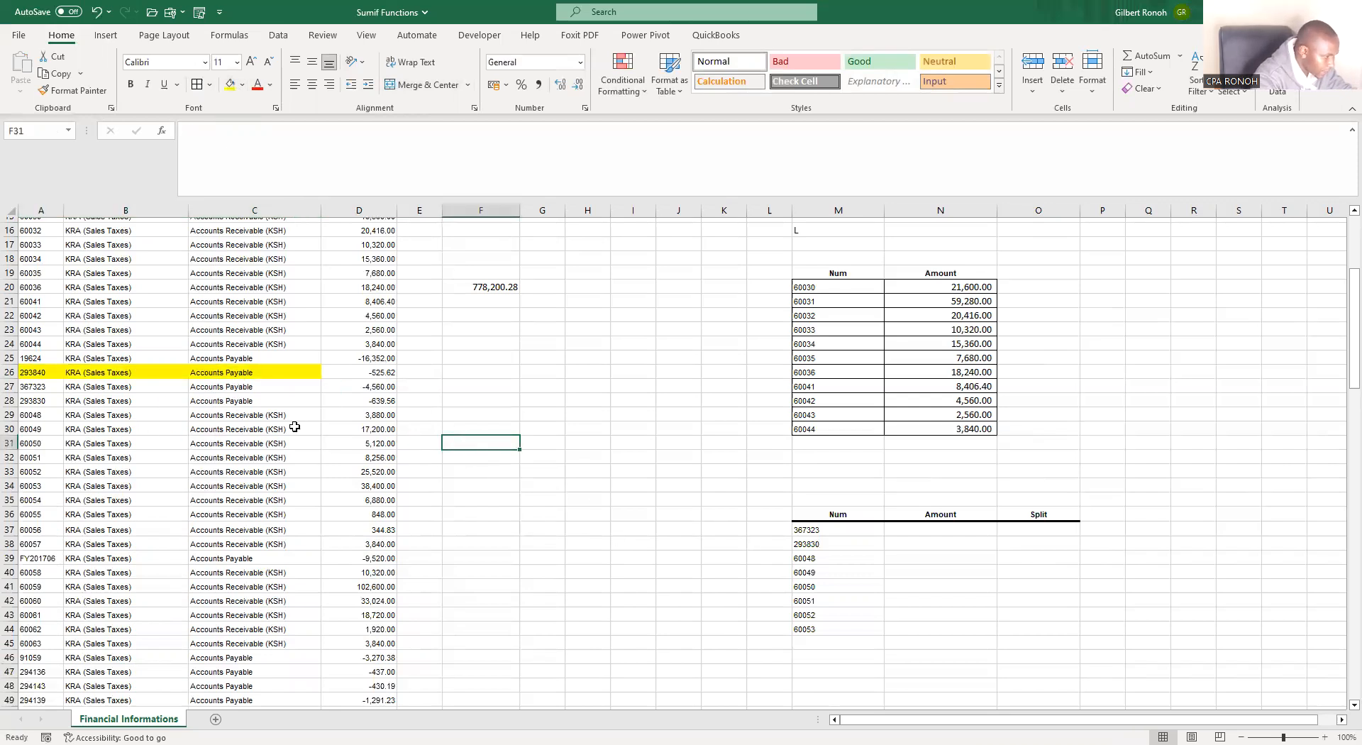
Highlight the whole record with Num 367323, A27:D27, in yellow.
{"action": "left_click_drag", "start_coordinate": [30, 387], "coordinate": [357, 391]}
{"action": "left_click", "coordinate": [228, 84]}
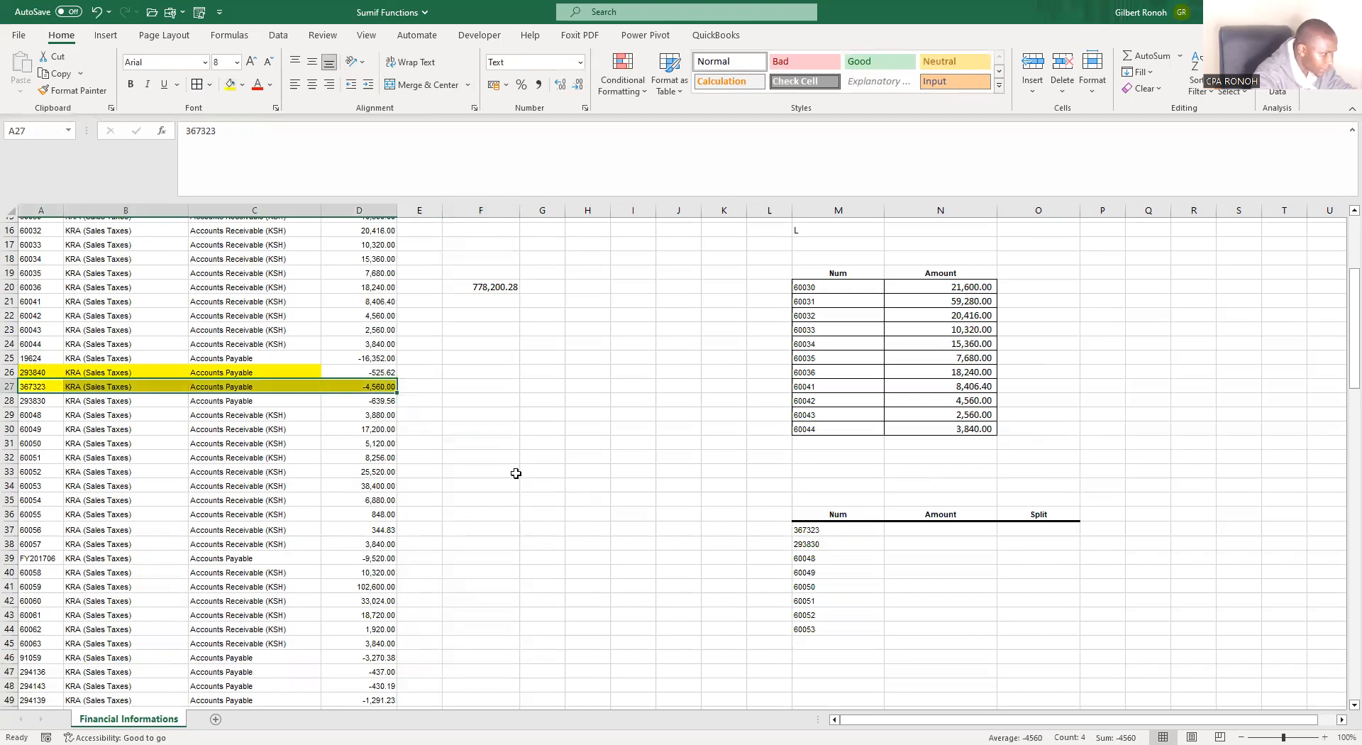
{"action": "left_click", "coordinate": [512, 471]}
Copy the Split value Accounts Receivable (KSH) from C29 into O37 of the new table.
{"action": "left_click", "coordinate": [1060, 534]}
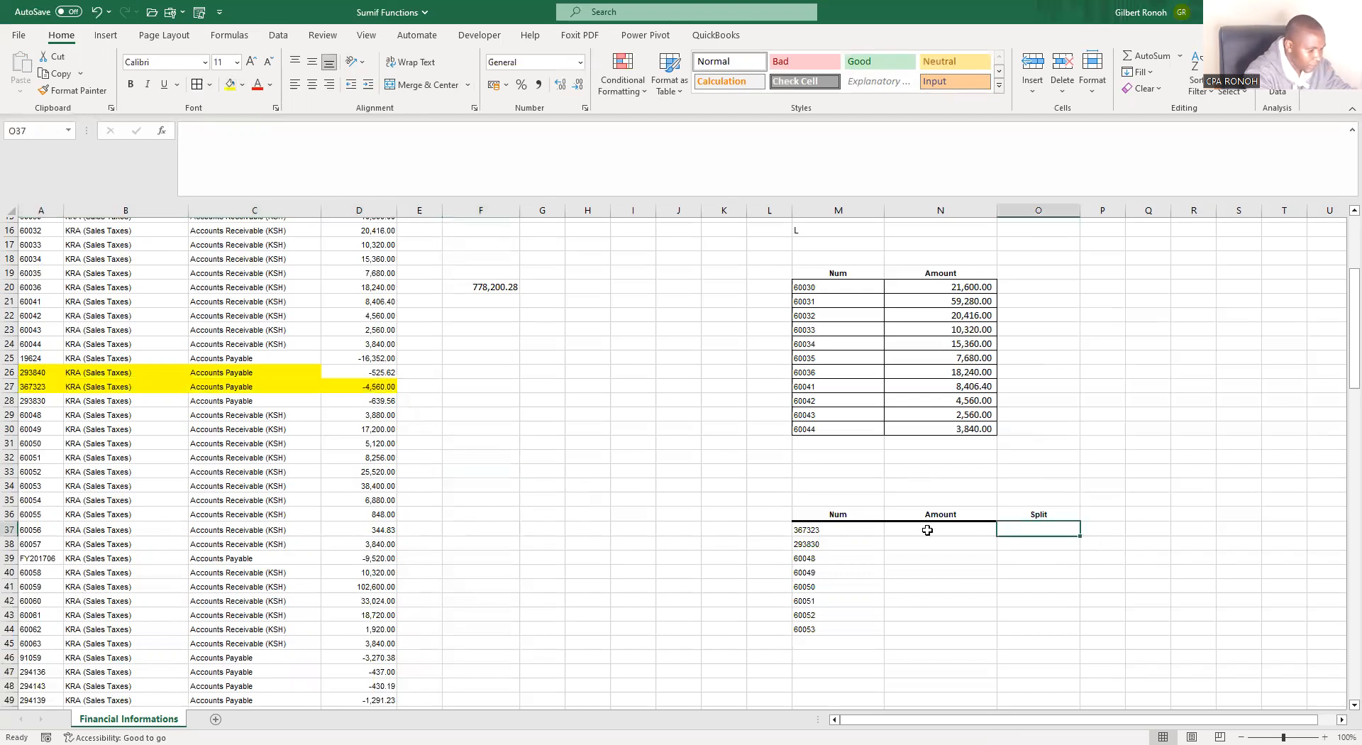
{"action": "left_click", "coordinate": [926, 530]}
{"action": "left_click", "coordinate": [1025, 535]}
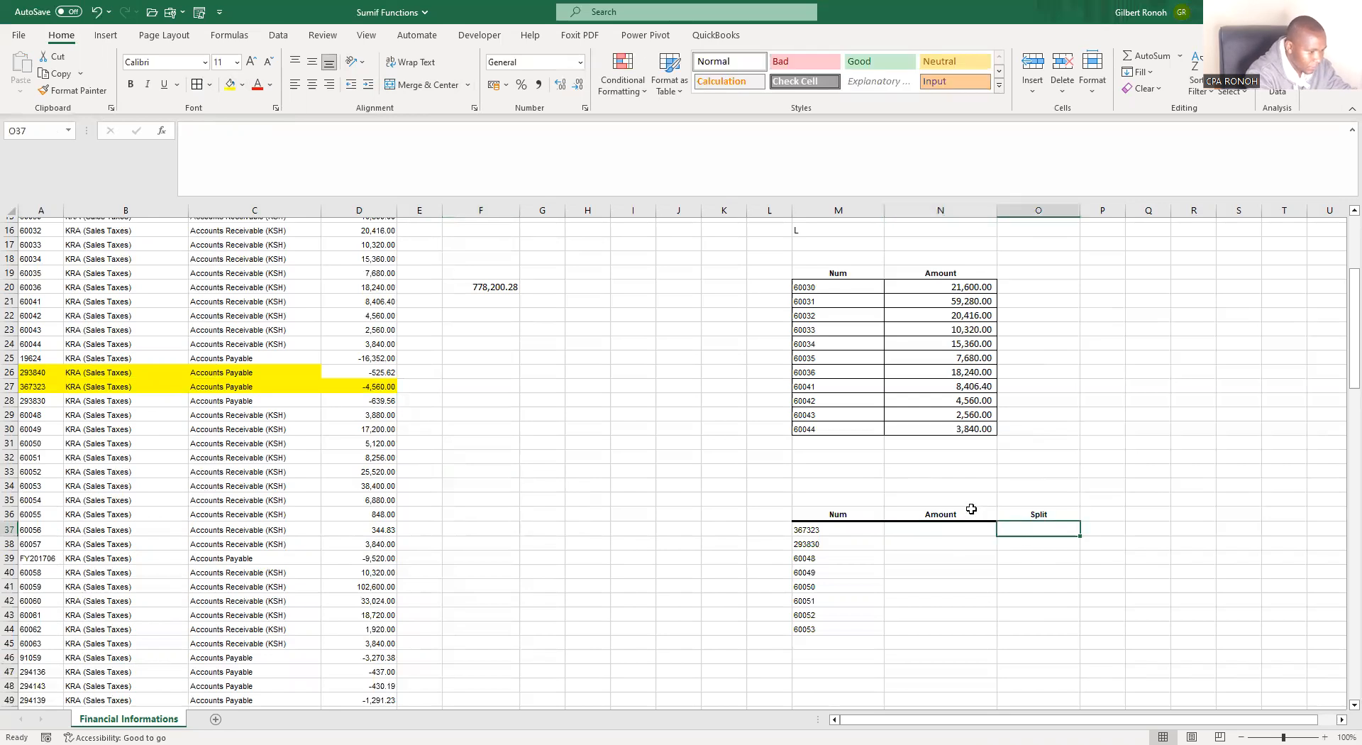
{"action": "left_click", "coordinate": [1029, 572]}
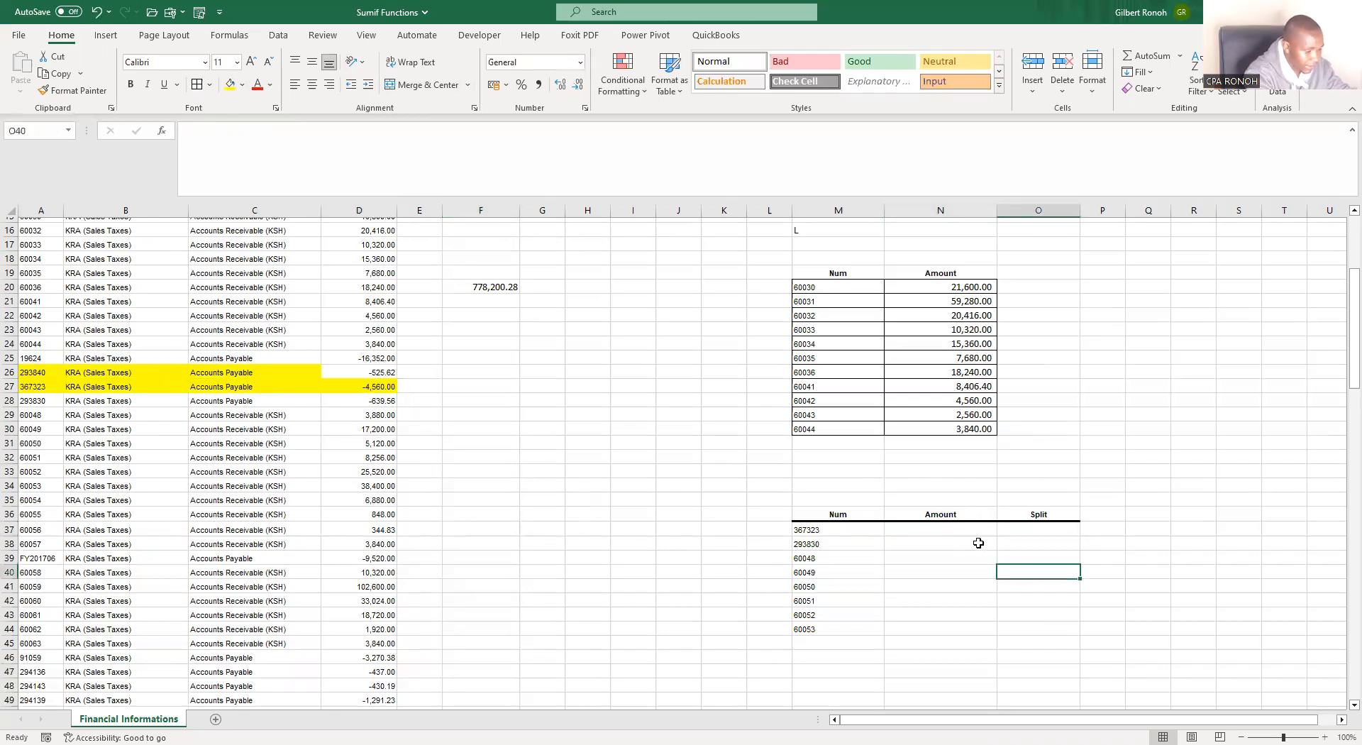
{"action": "left_click", "coordinate": [948, 533]}
{"action": "left_click", "coordinate": [1050, 545]}
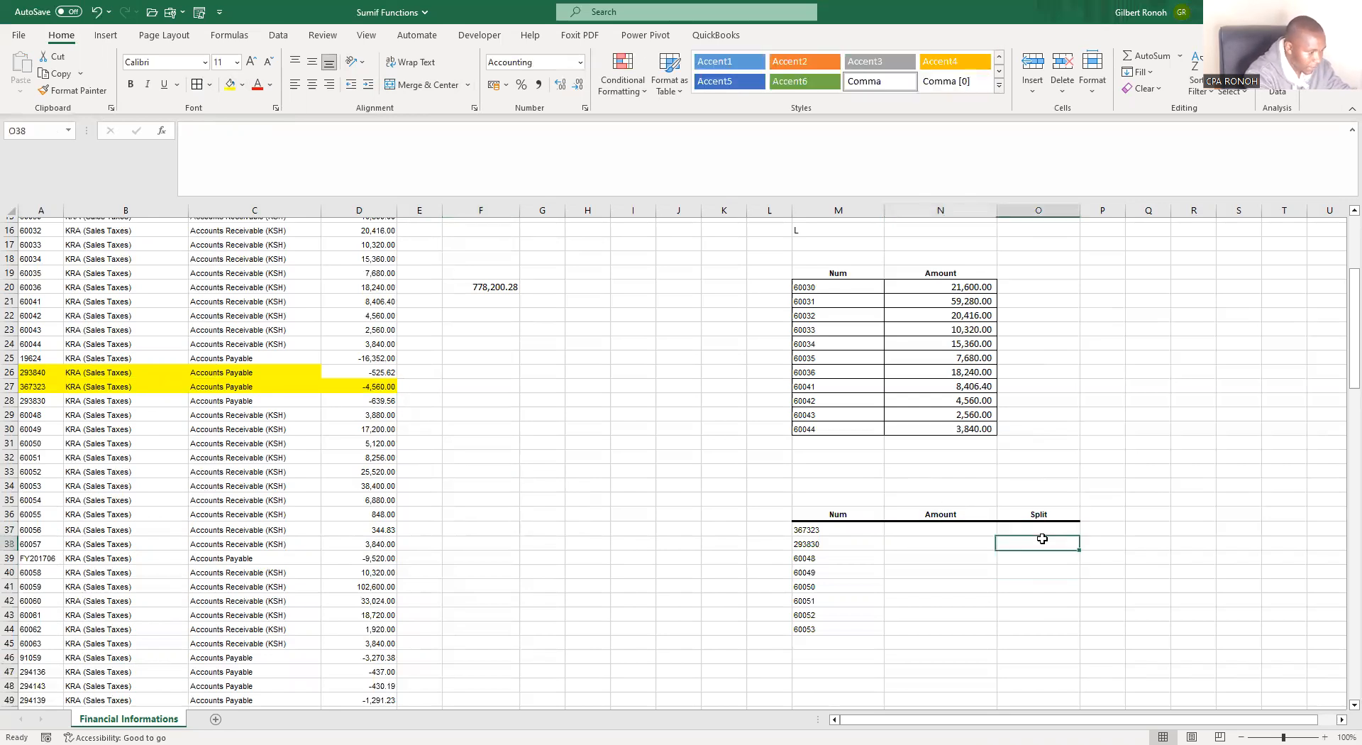
{"action": "left_click", "coordinate": [280, 413]}
{"action": "key", "text": "ctrl+c"}
{"action": "left_click", "coordinate": [1040, 526]}
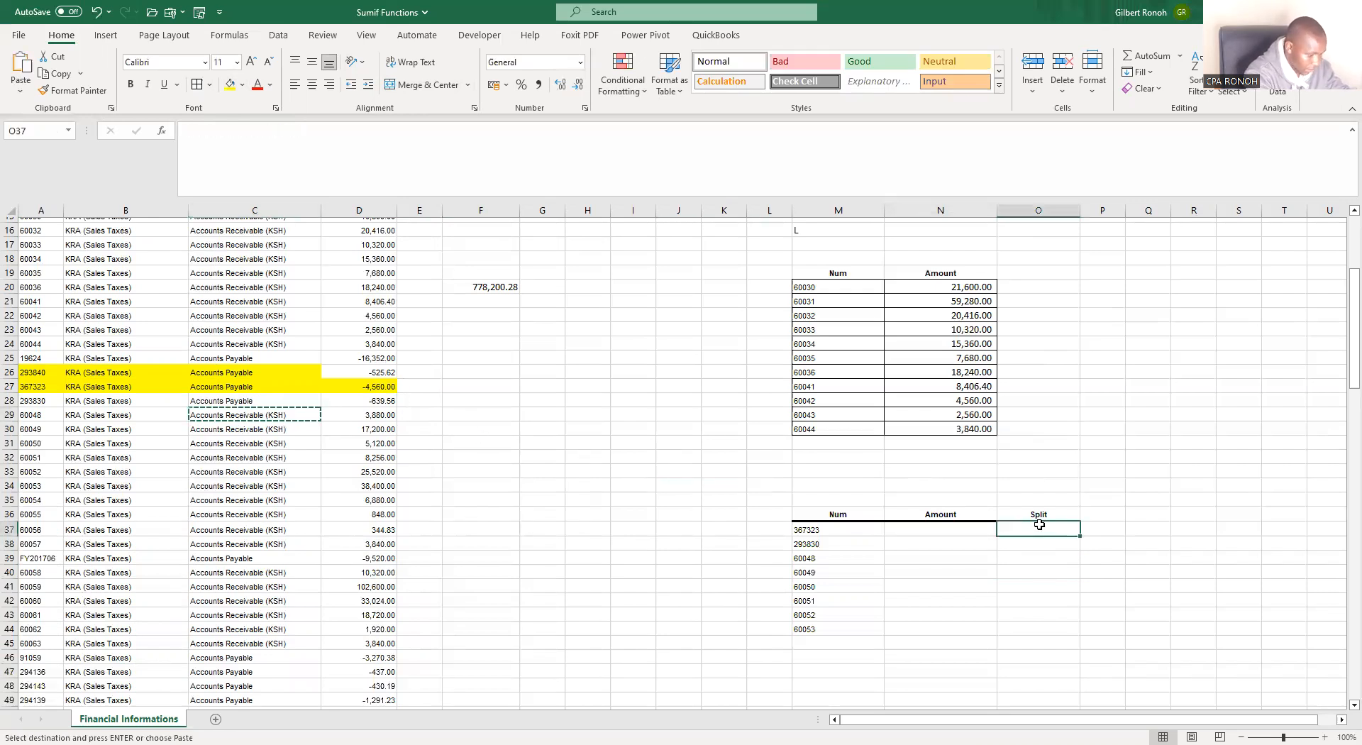
{"action": "key", "text": "ctrl+v"}
Widen column O to fit the Accounts Receivable (KSH) entry.
{"action": "left_click", "coordinate": [1035, 559]}
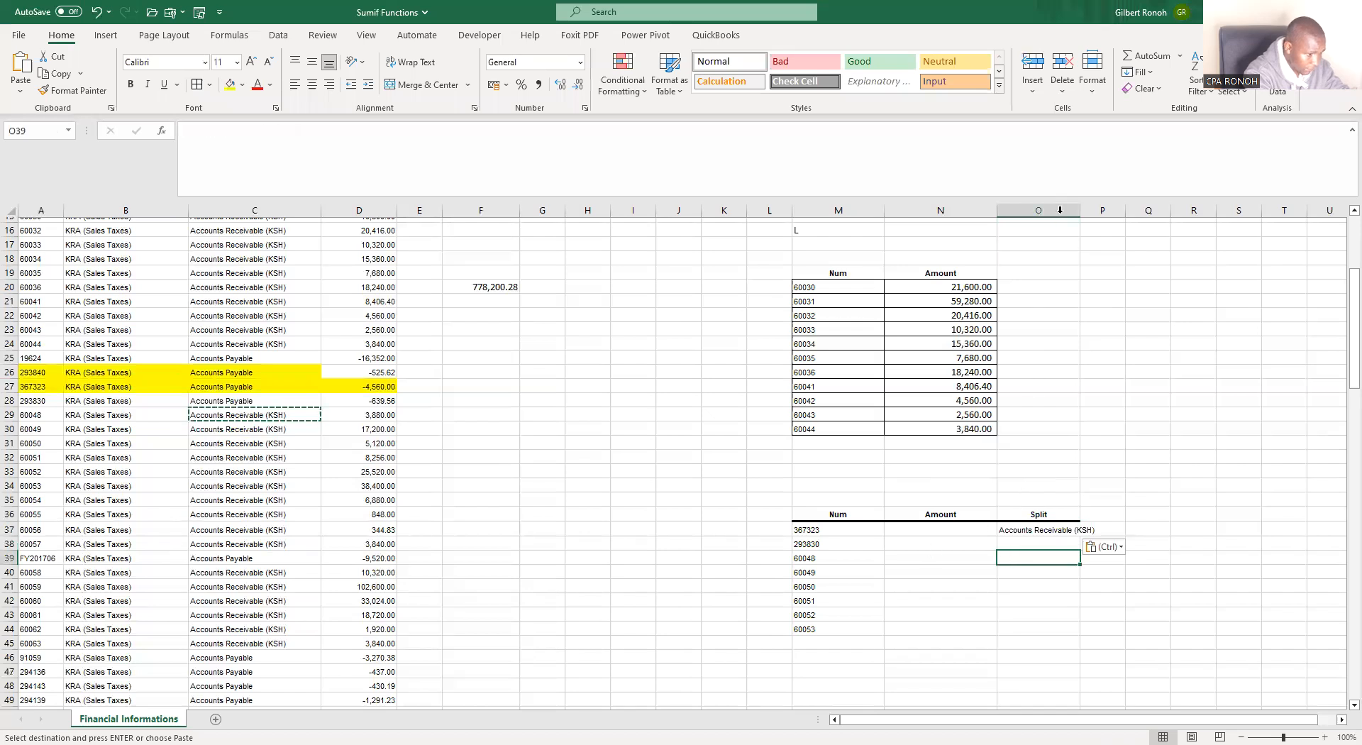
{"action": "left_click_drag", "start_coordinate": [1080, 210], "coordinate": [1096, 210]}
{"action": "left_click", "coordinate": [1209, 343]}
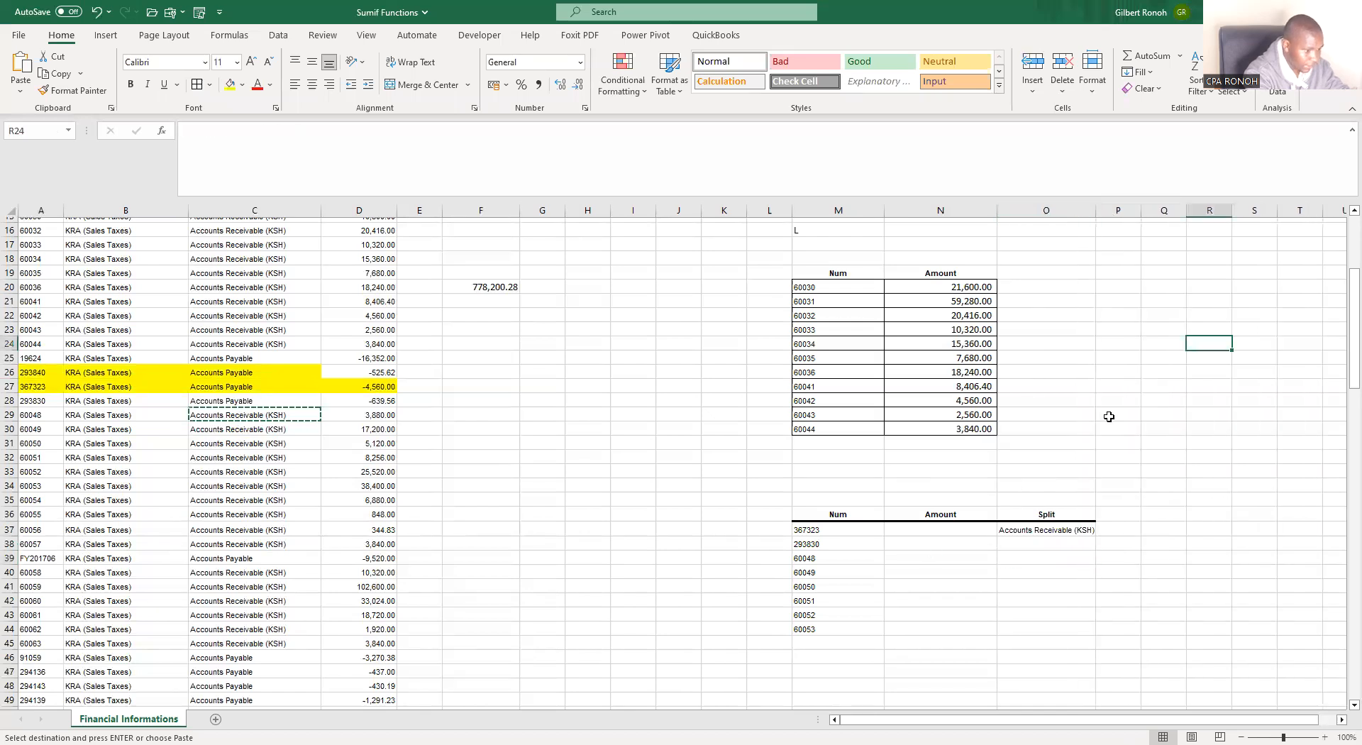
Start a SUMIFS formula in N37, the first Amount cell of the new table.
{"action": "left_click", "coordinate": [930, 530]}
{"action": "type", "text": "="}
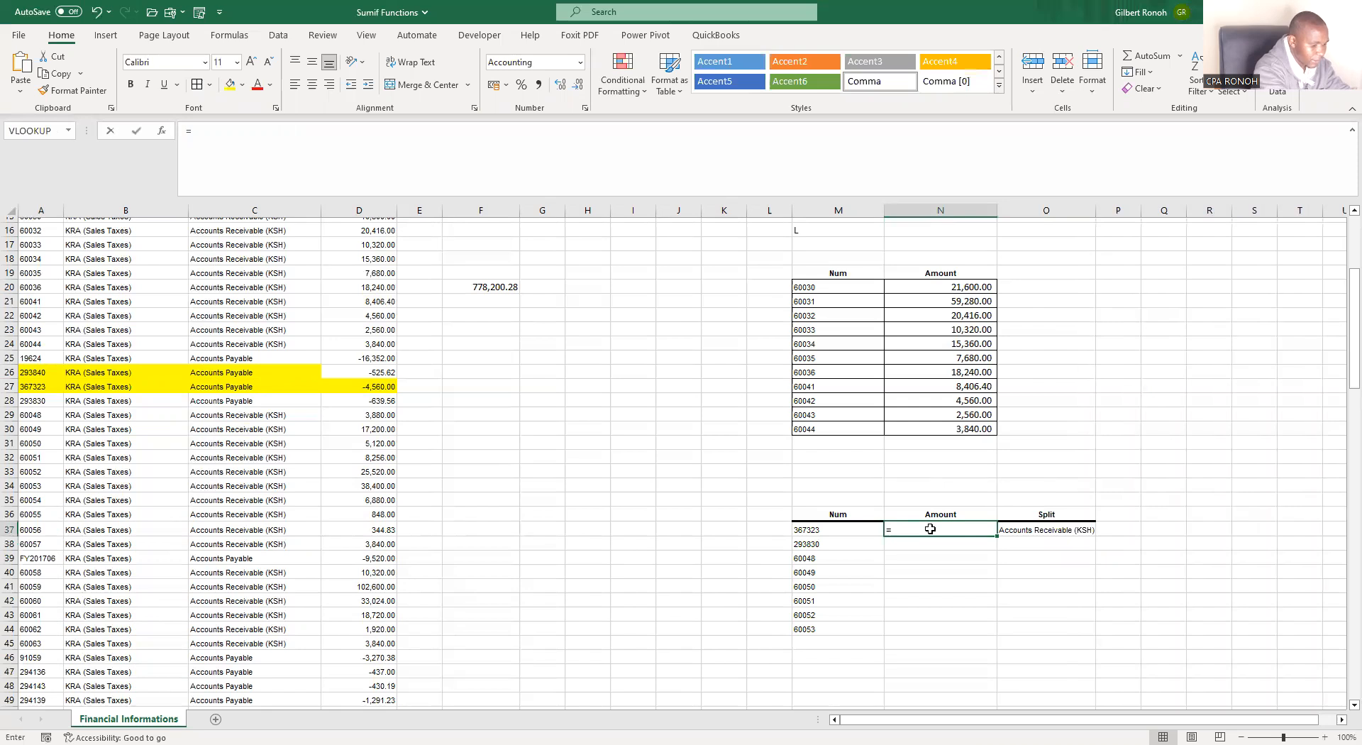
{"action": "type", "text": "SUM"}
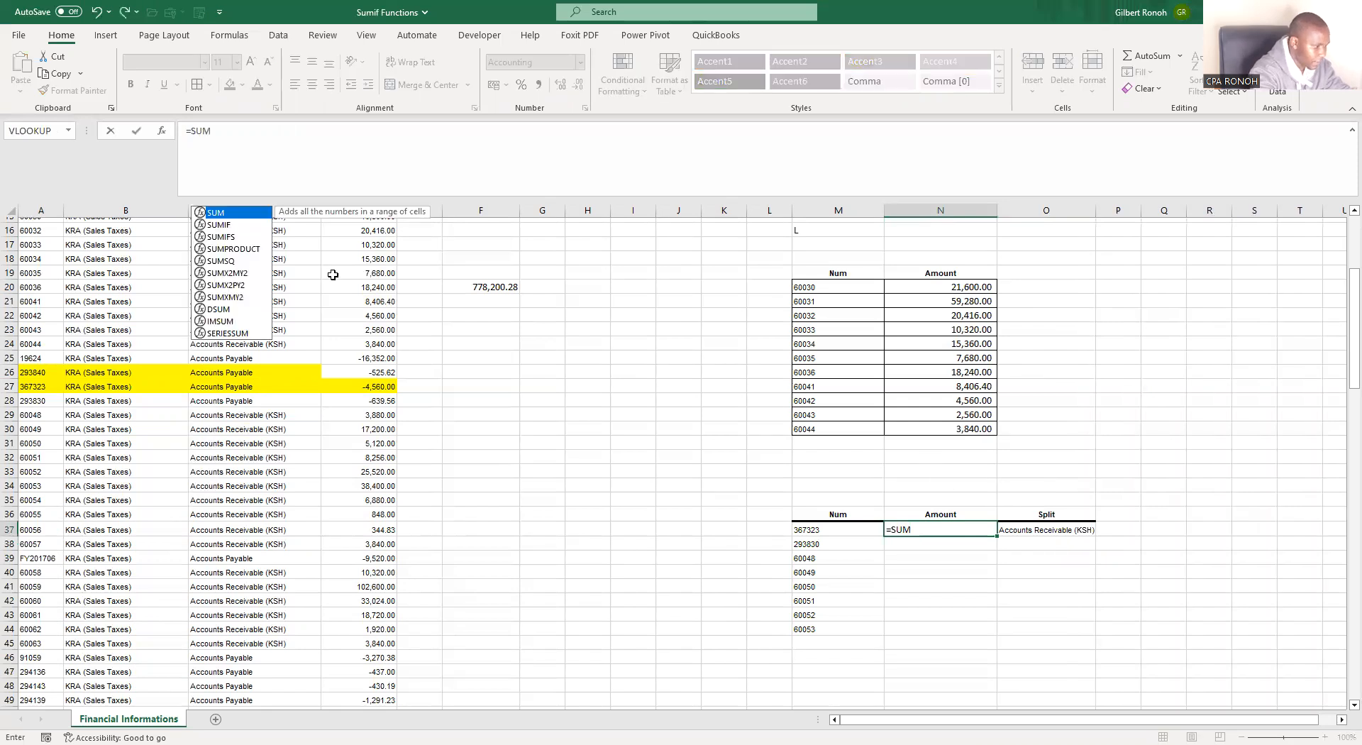
{"action": "double_click", "coordinate": [218, 224]}
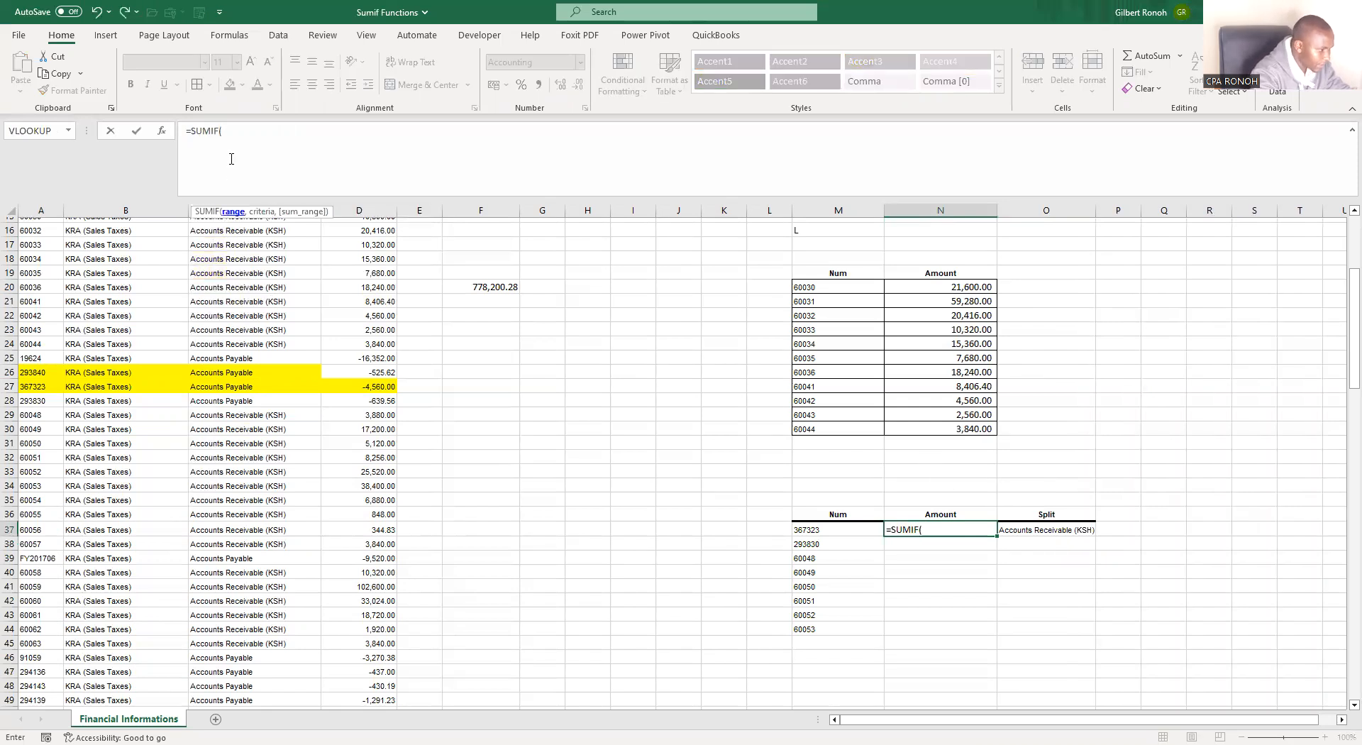
{"action": "key", "text": "BackSpace"}
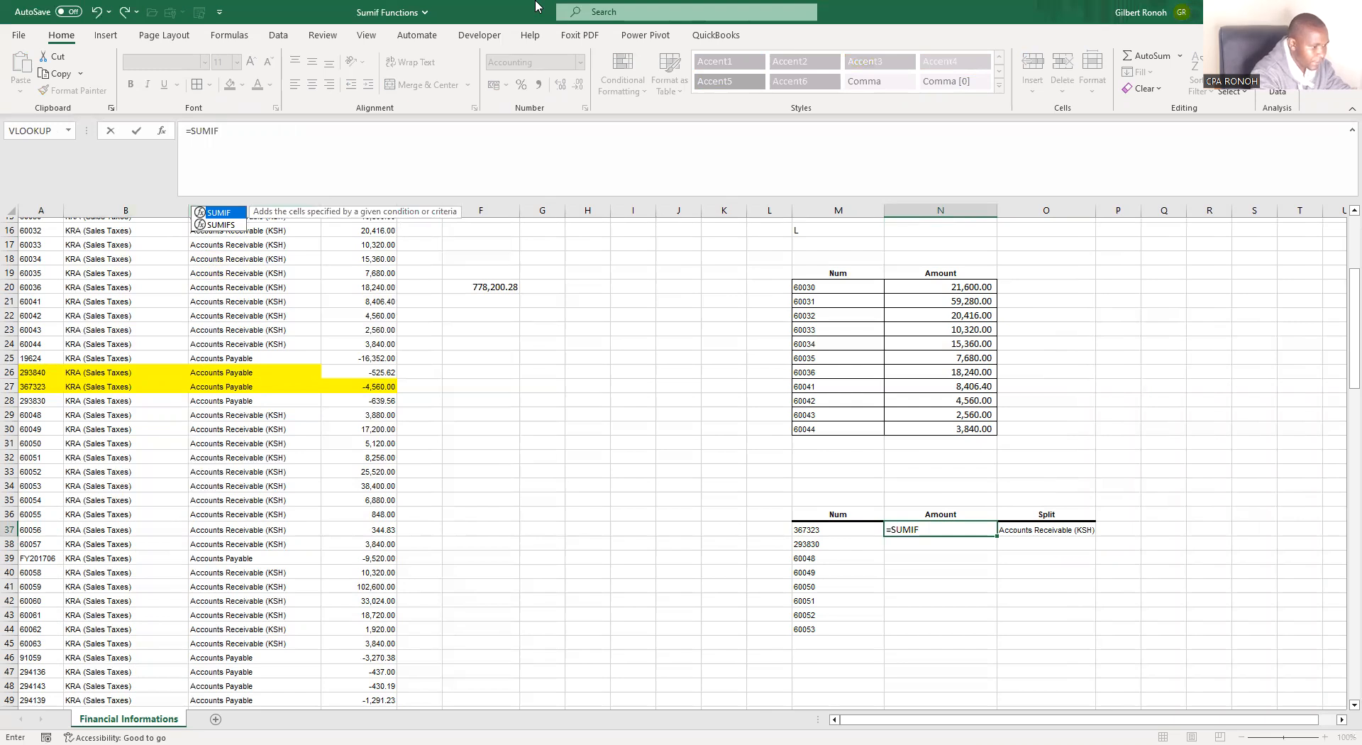
{"action": "left_click", "coordinate": [748, 246]}
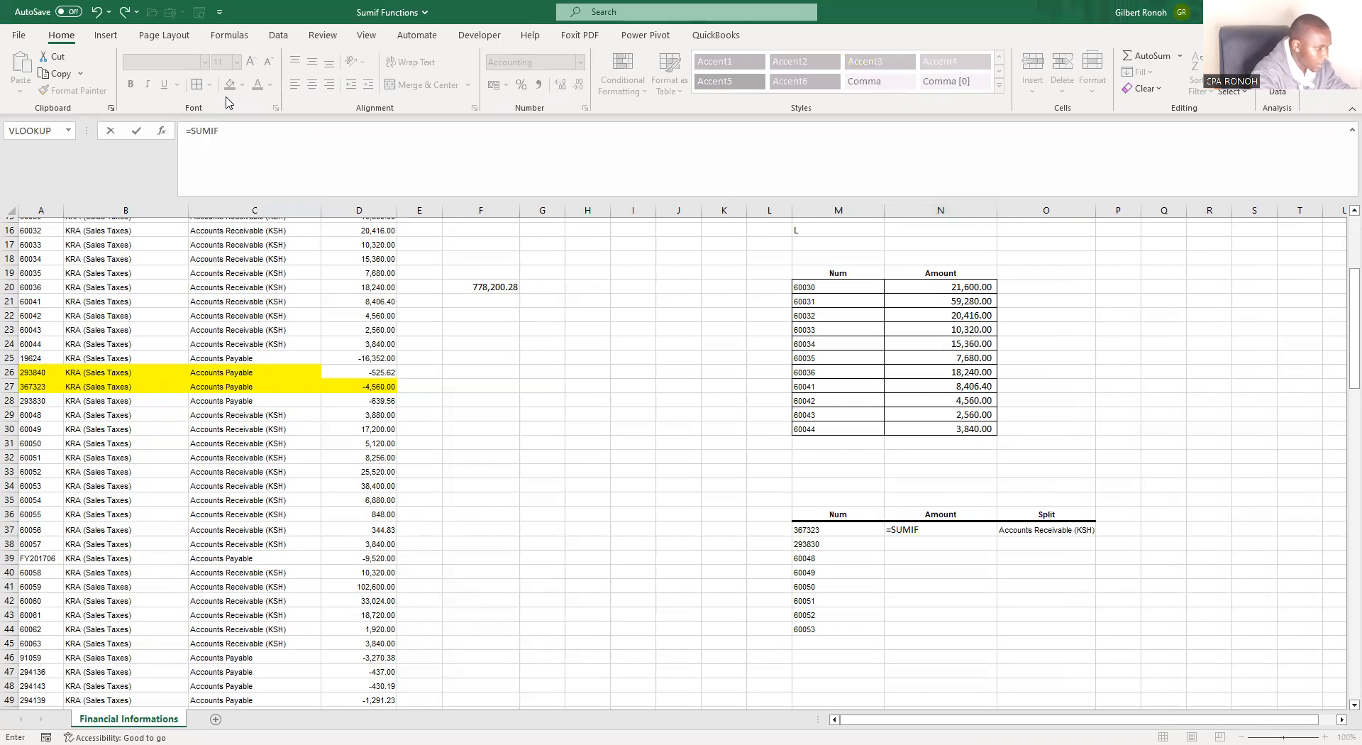
{"action": "left_click", "coordinate": [234, 130]}
{"action": "type", "text": "S"}
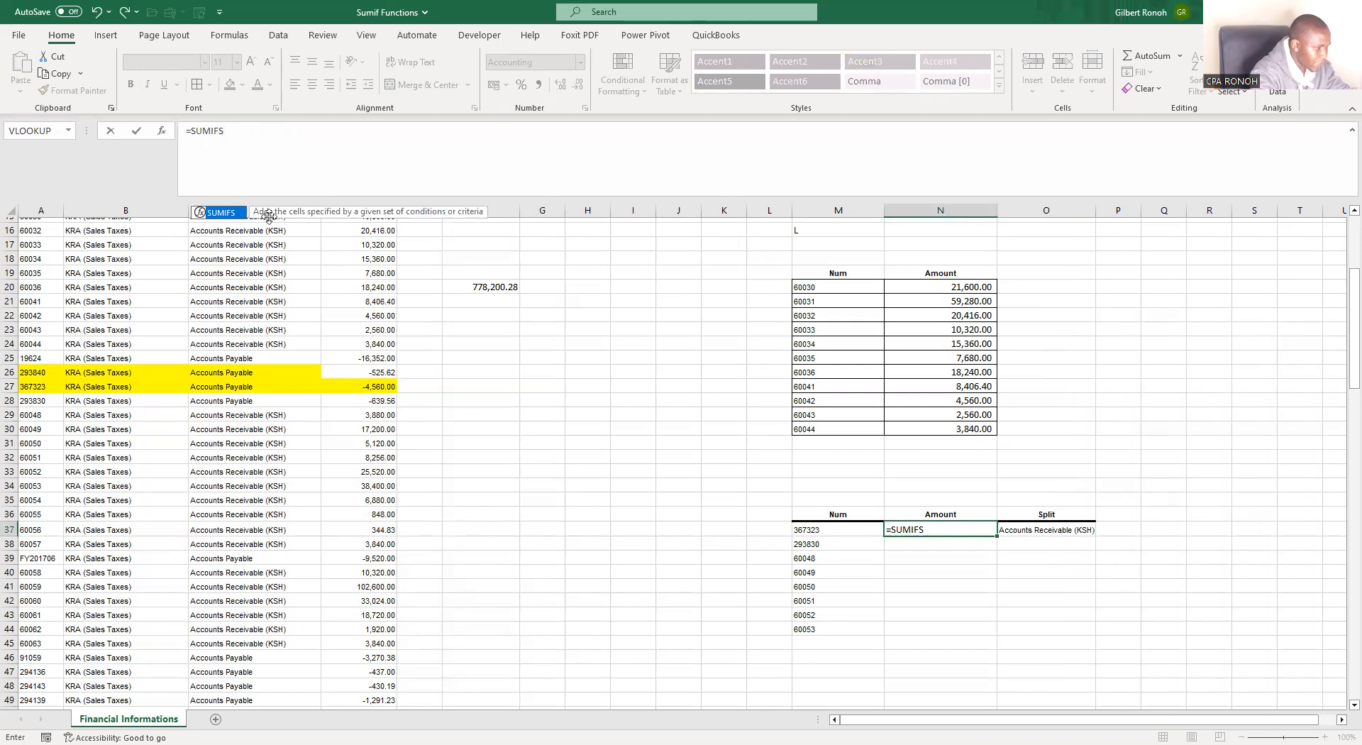
{"action": "type", "text": "("}
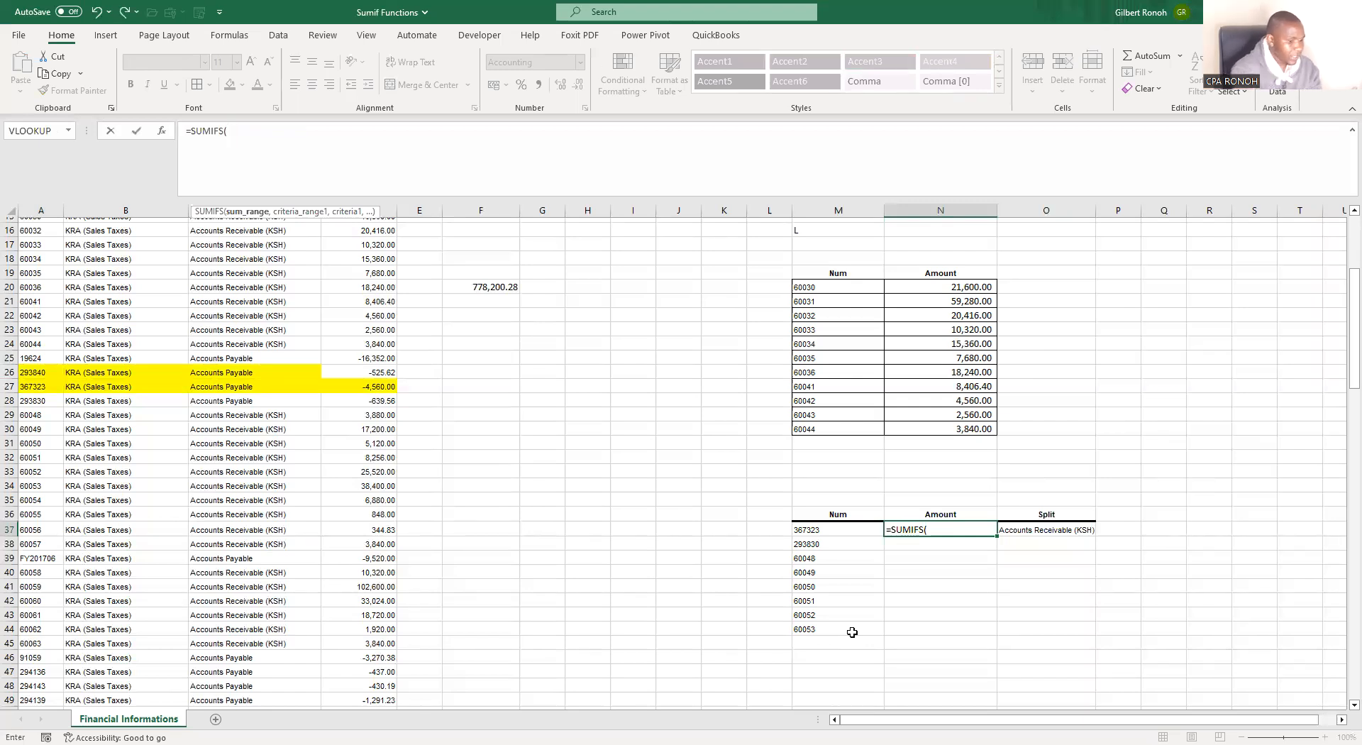
Enter the report's Amount column as the absolute sum range $D:$D in the SUMIFS formula and proceed to the first criteria range.
{"action": "scroll", "coordinate": [665, 537], "scroll_direction": "up", "scroll_amount": 5}
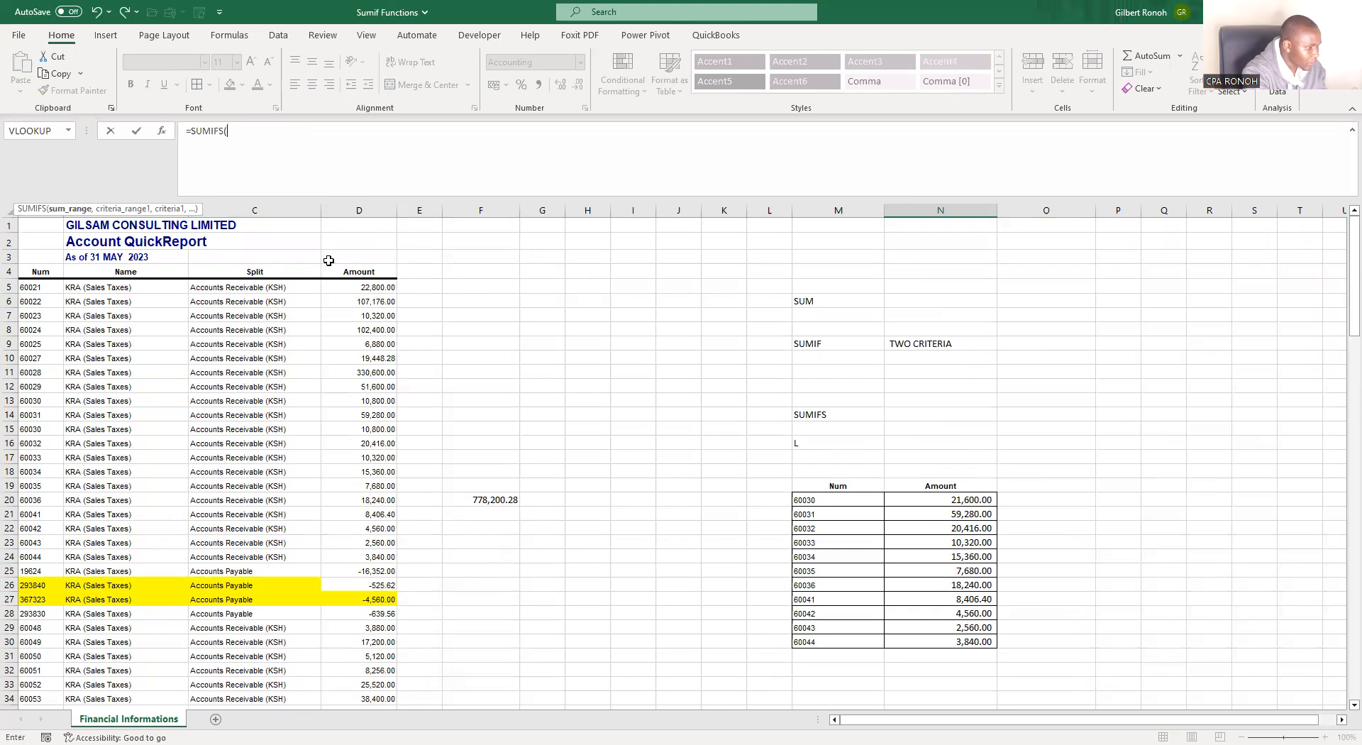
{"action": "left_click", "coordinate": [358, 202]}
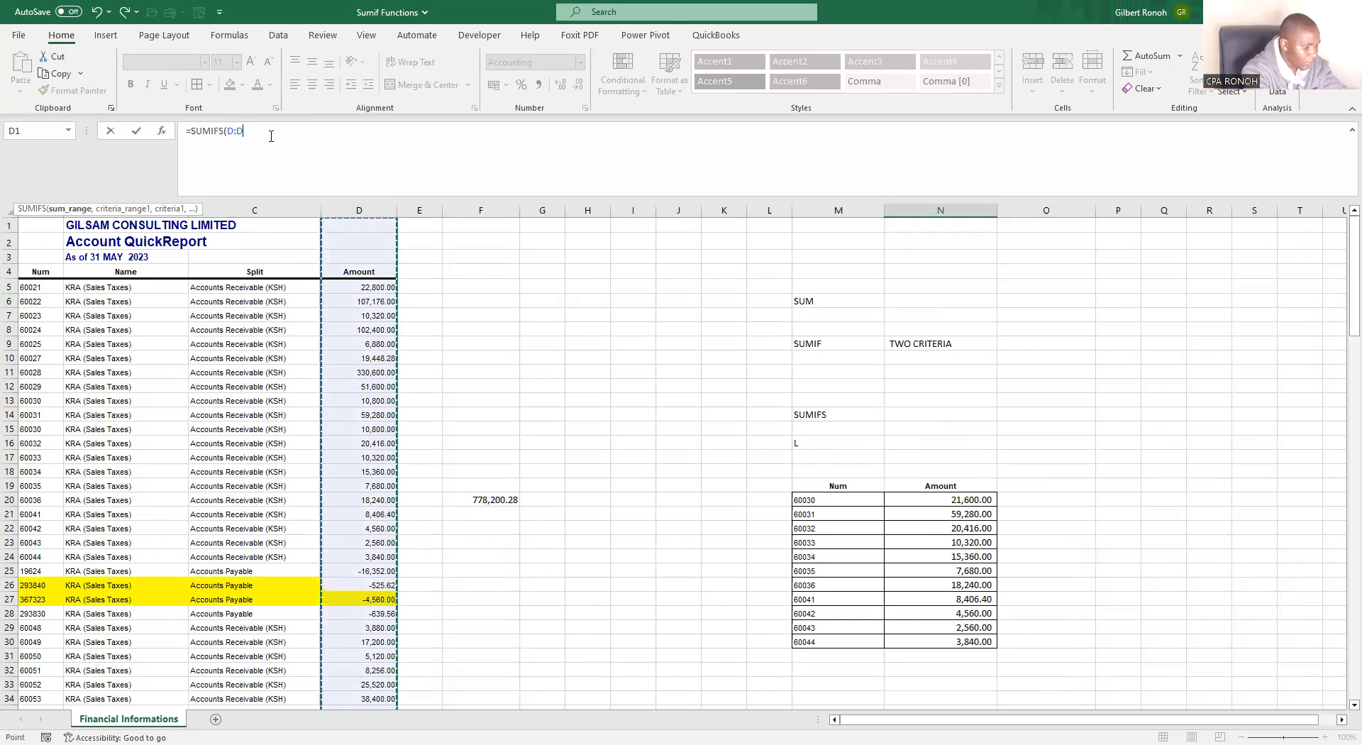
{"action": "key", "text": "F4"}
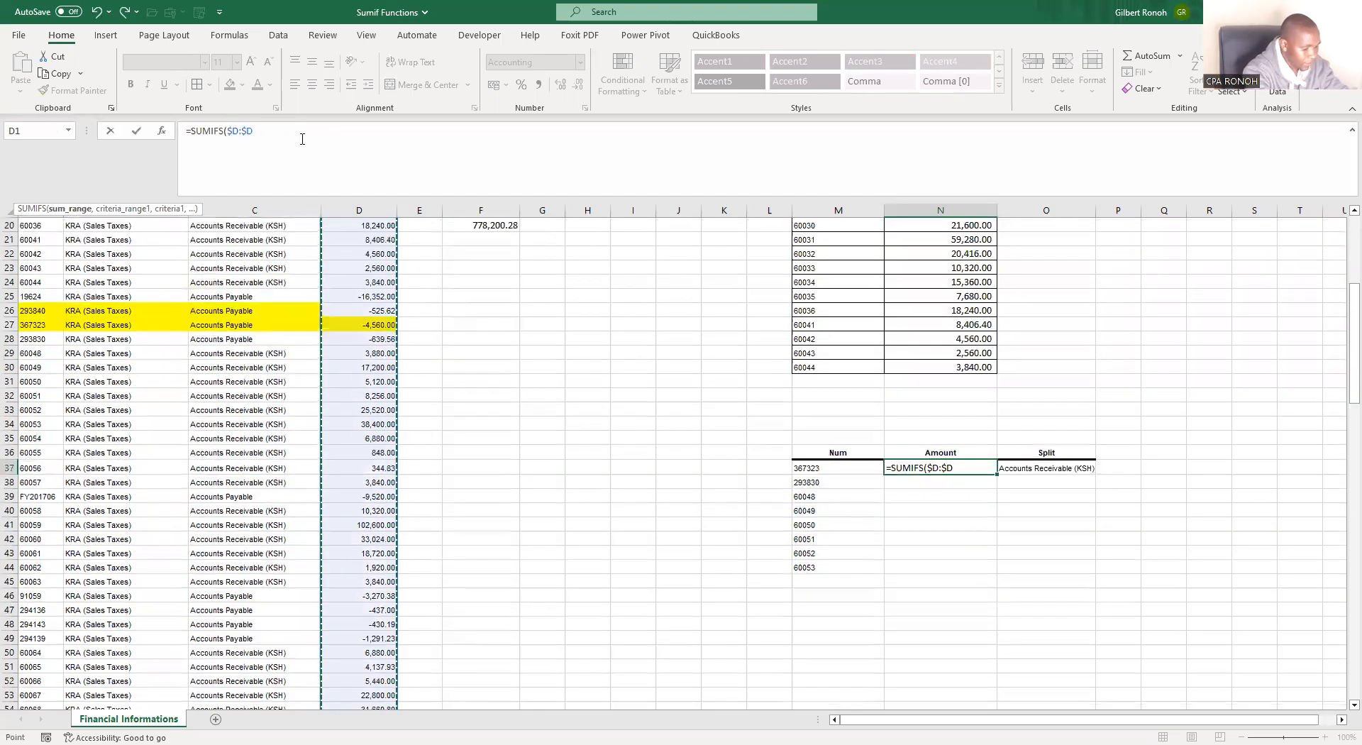
{"action": "type", "text": ","}
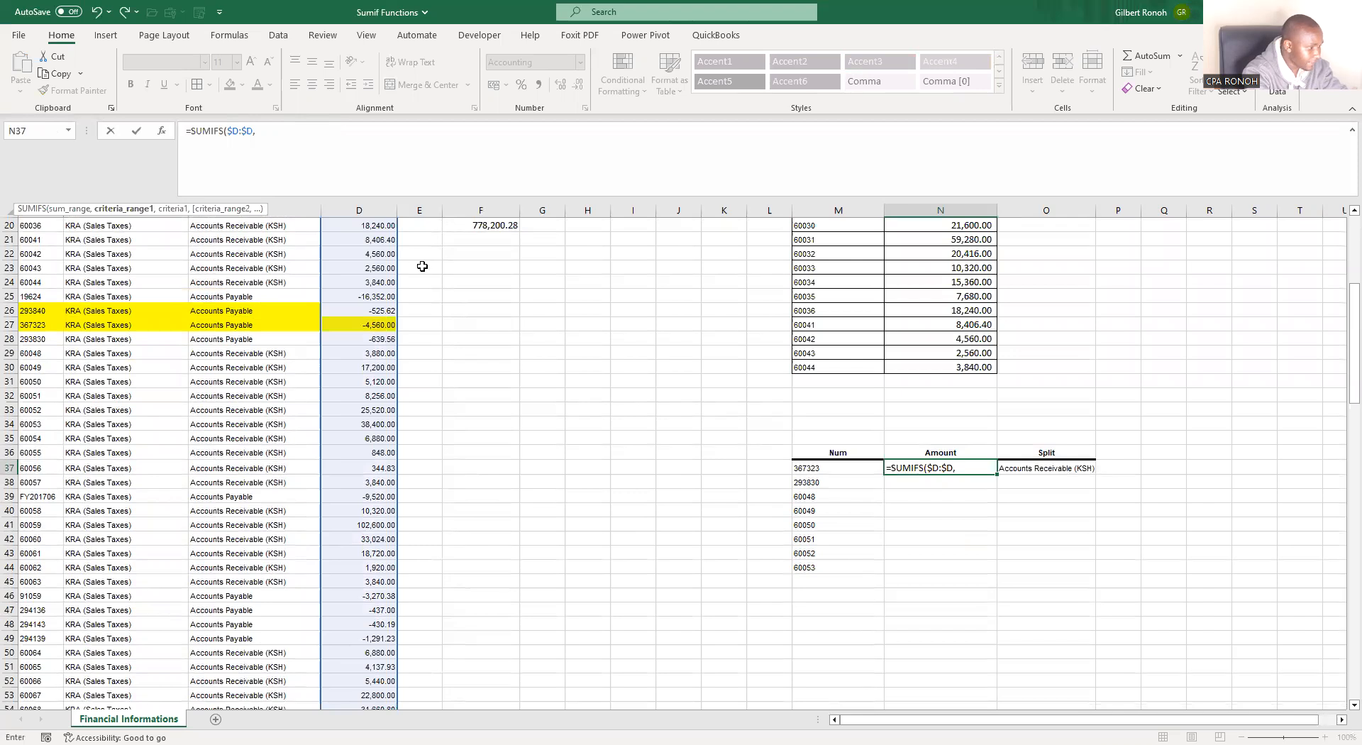
{"action": "scroll", "coordinate": [420, 268], "scroll_direction": "up", "scroll_amount": 5}
{"action": "scroll", "coordinate": [190, 244], "scroll_direction": "up", "scroll_amount": 2}
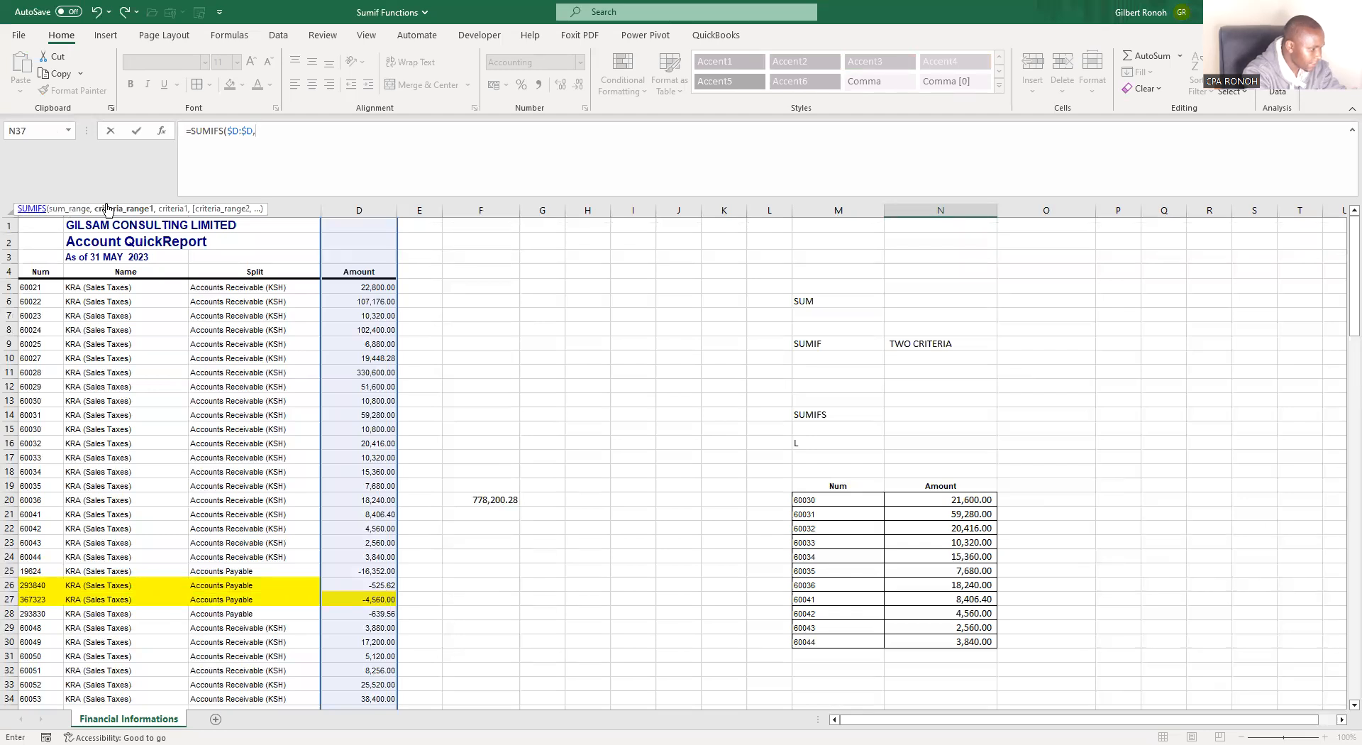
{"action": "left_click", "coordinate": [31, 208]}
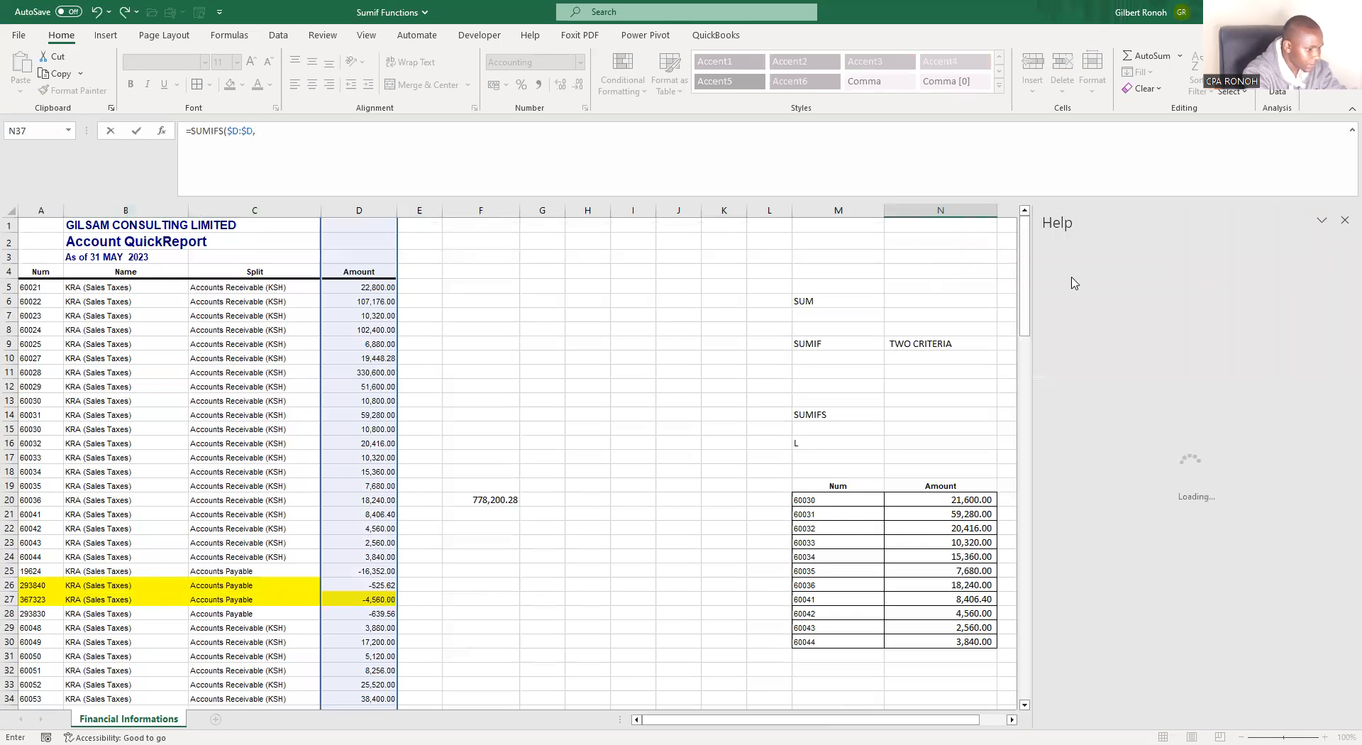
{"action": "left_click", "coordinate": [1344, 221]}
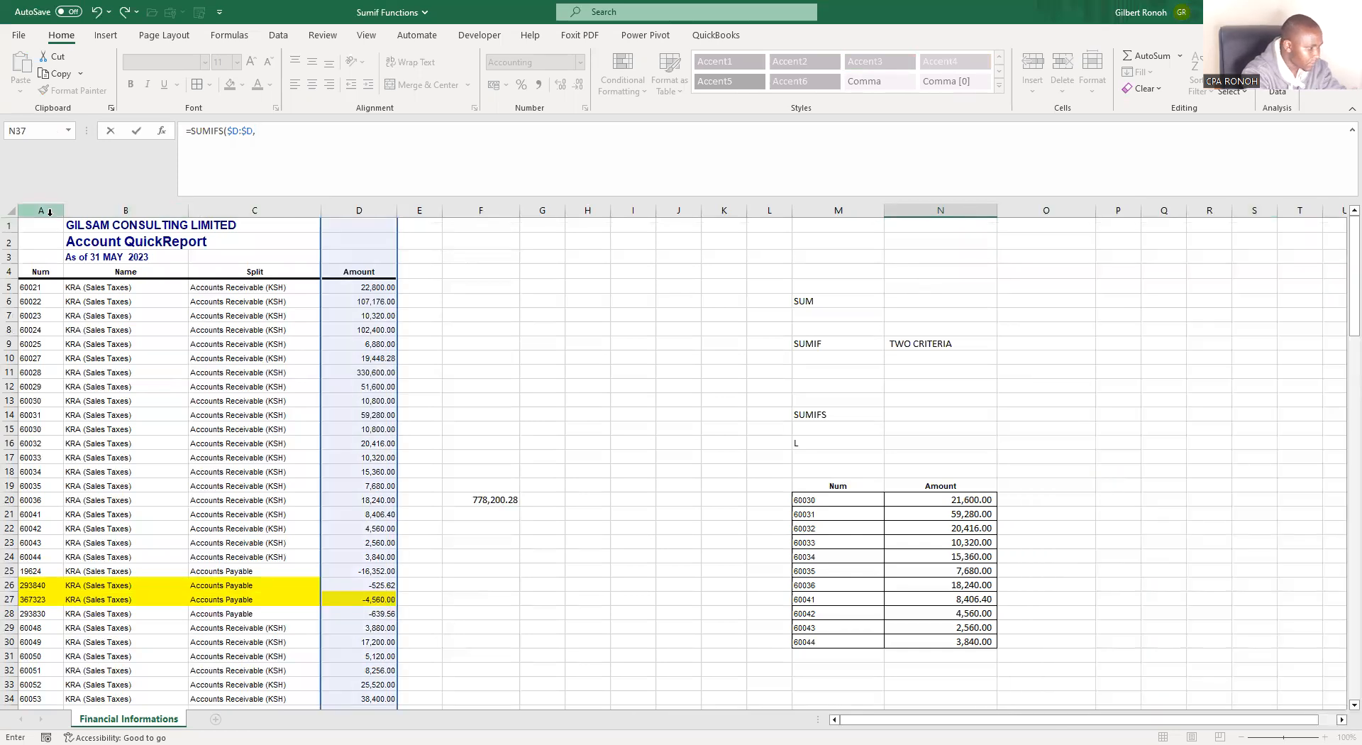
{"action": "left_click", "coordinate": [43, 209]}
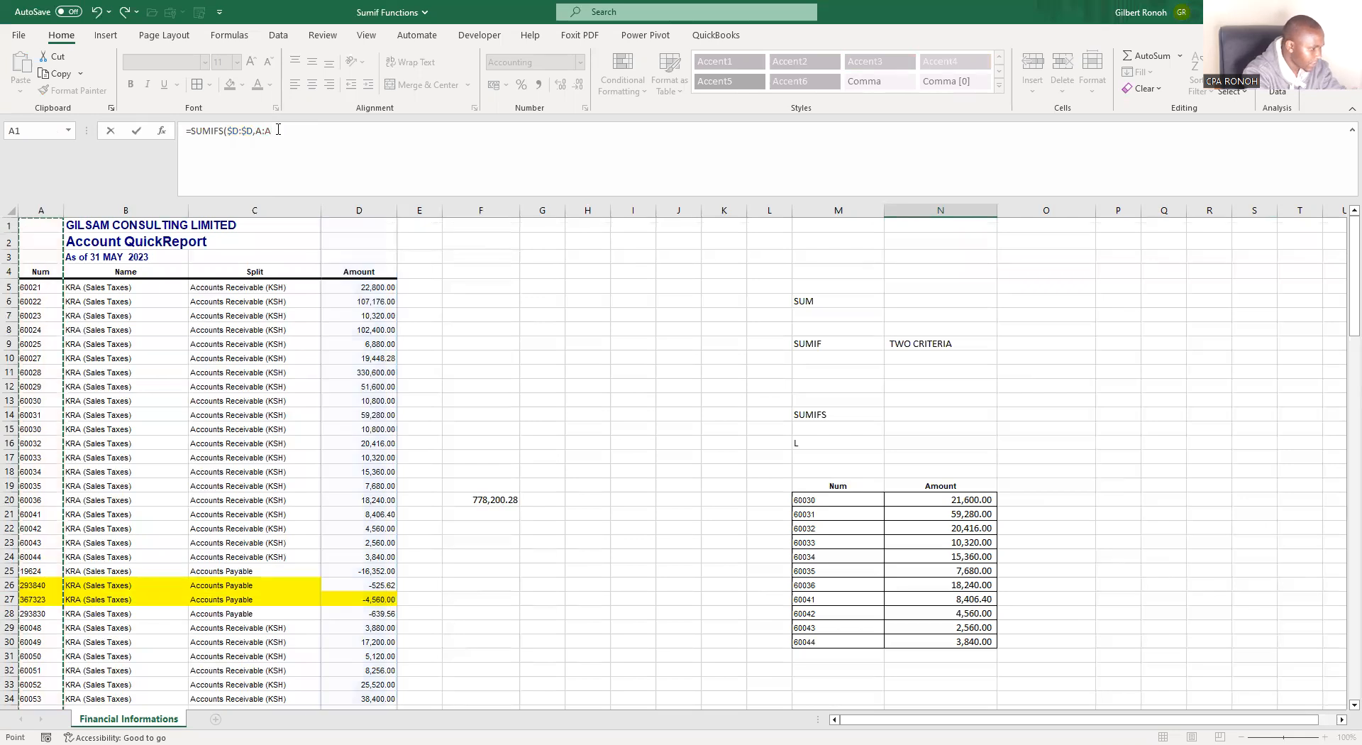
{"action": "left_click_drag", "start_coordinate": [271, 130], "coordinate": [260, 125]}
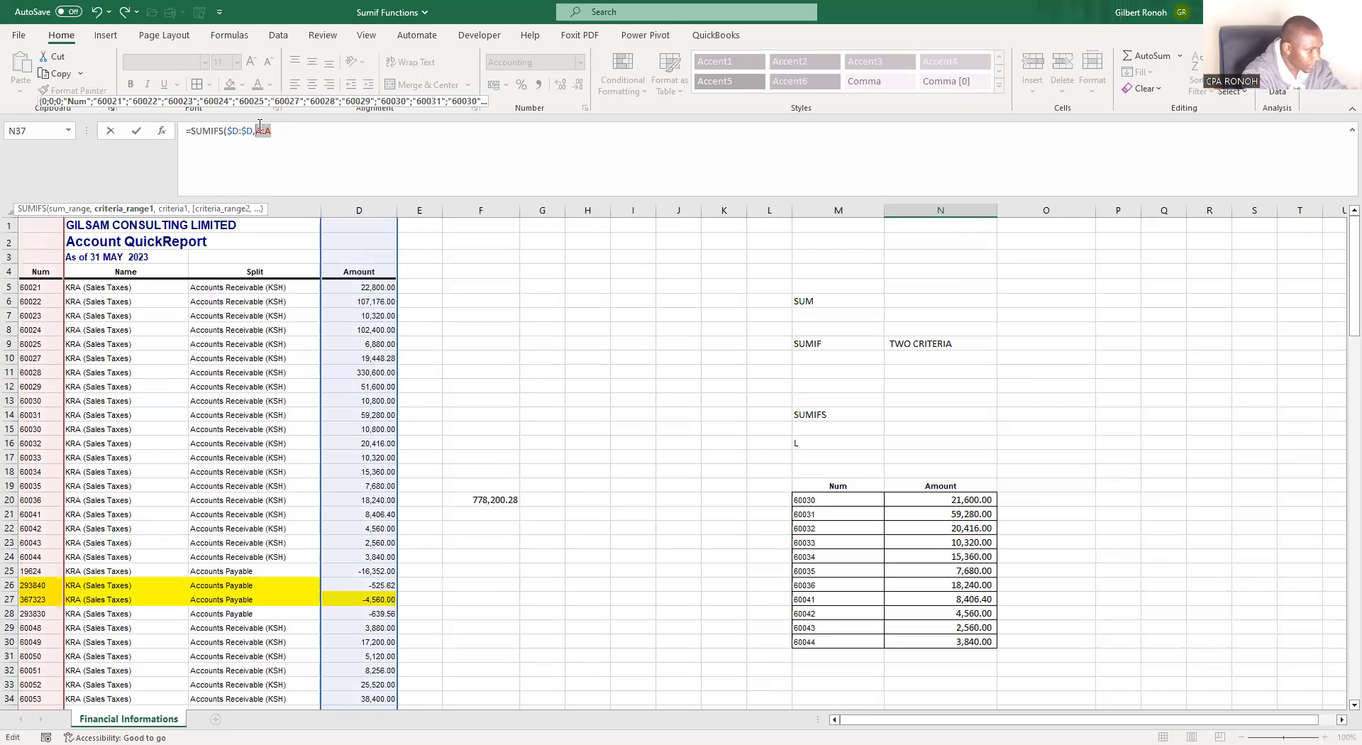
{"action": "key", "text": "F4"}
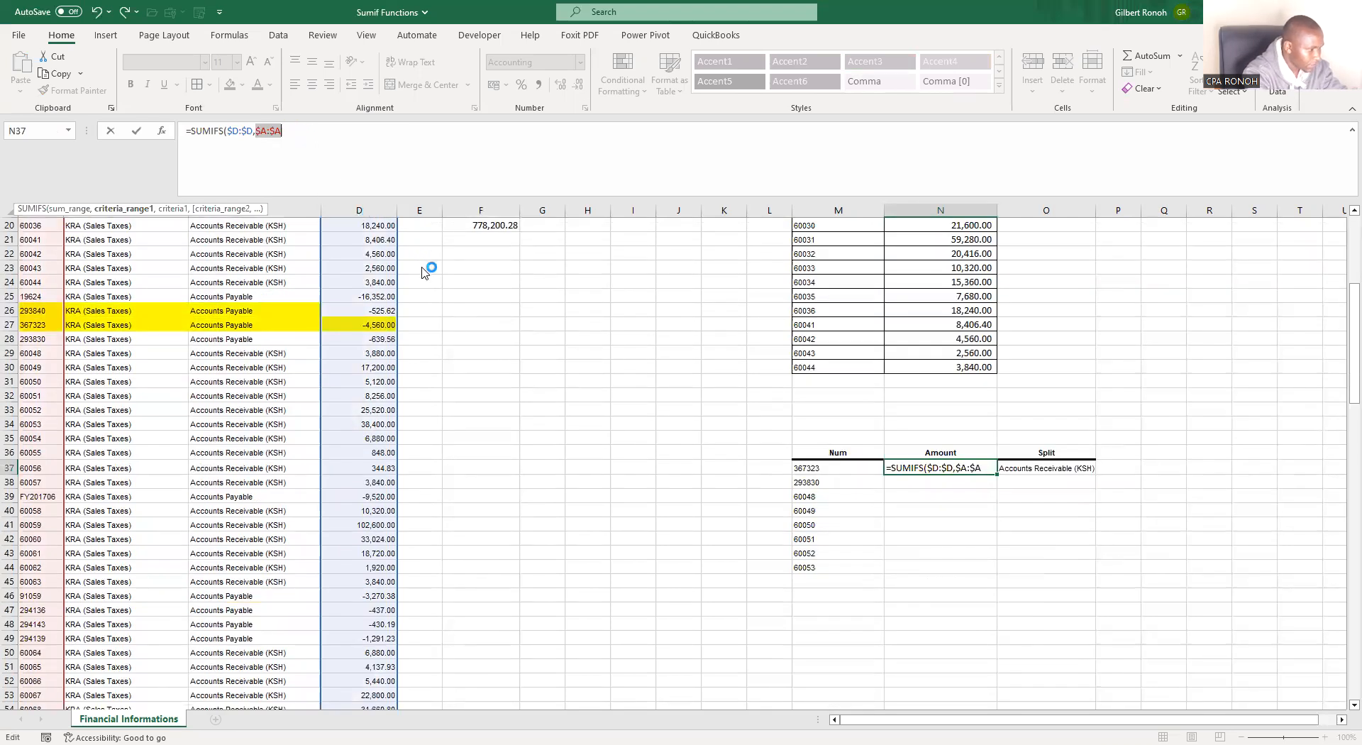
{"action": "key", "text": "Return"}
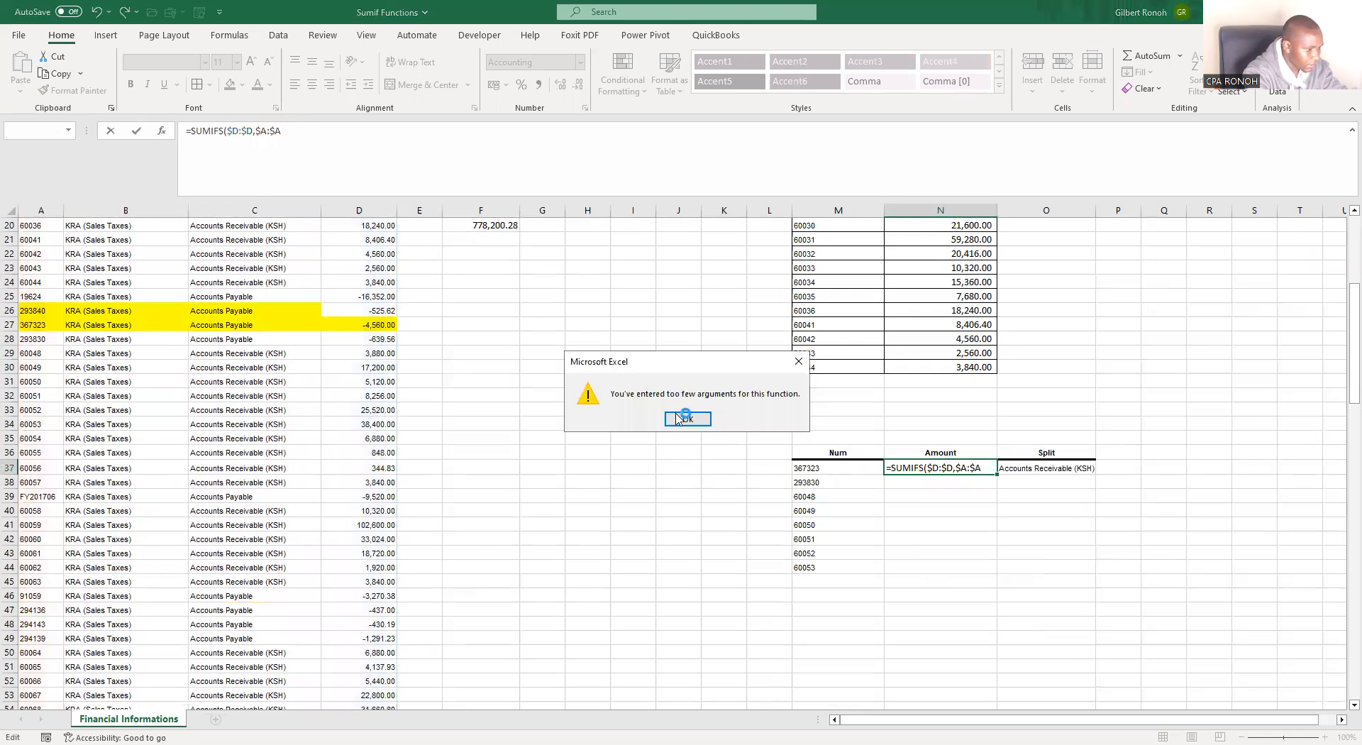
{"action": "key", "text": "Return"}
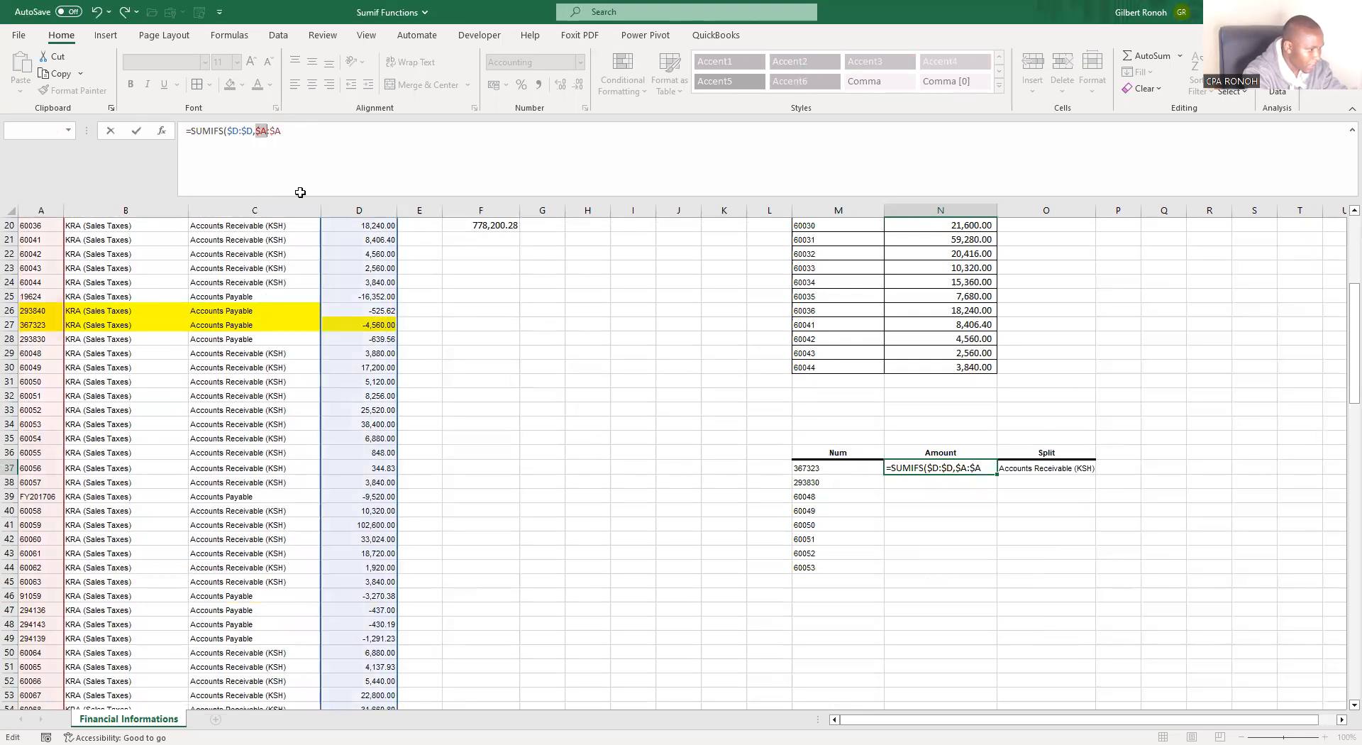
{"action": "scroll", "coordinate": [297, 186], "scroll_direction": "up", "scroll_amount": 2}
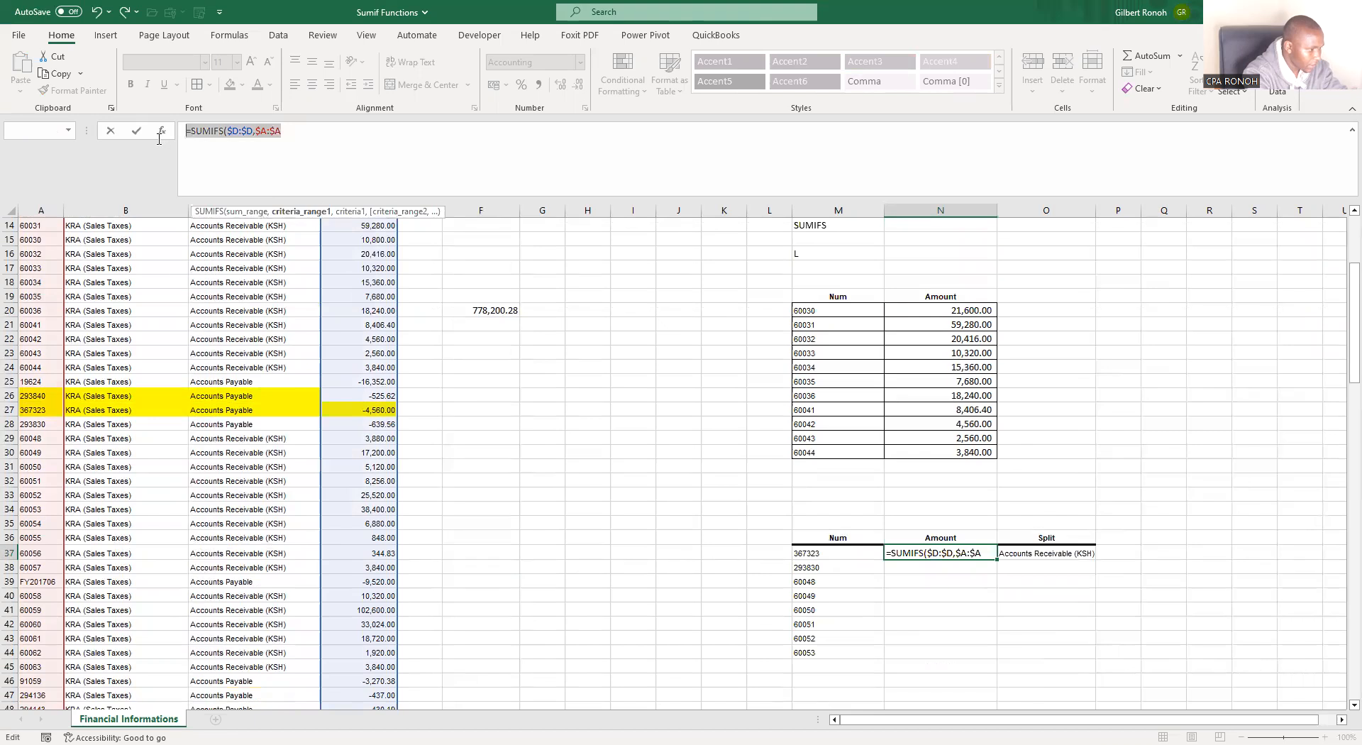
{"action": "key", "text": "Escape"}
{"action": "left_click", "coordinate": [623, 403]}
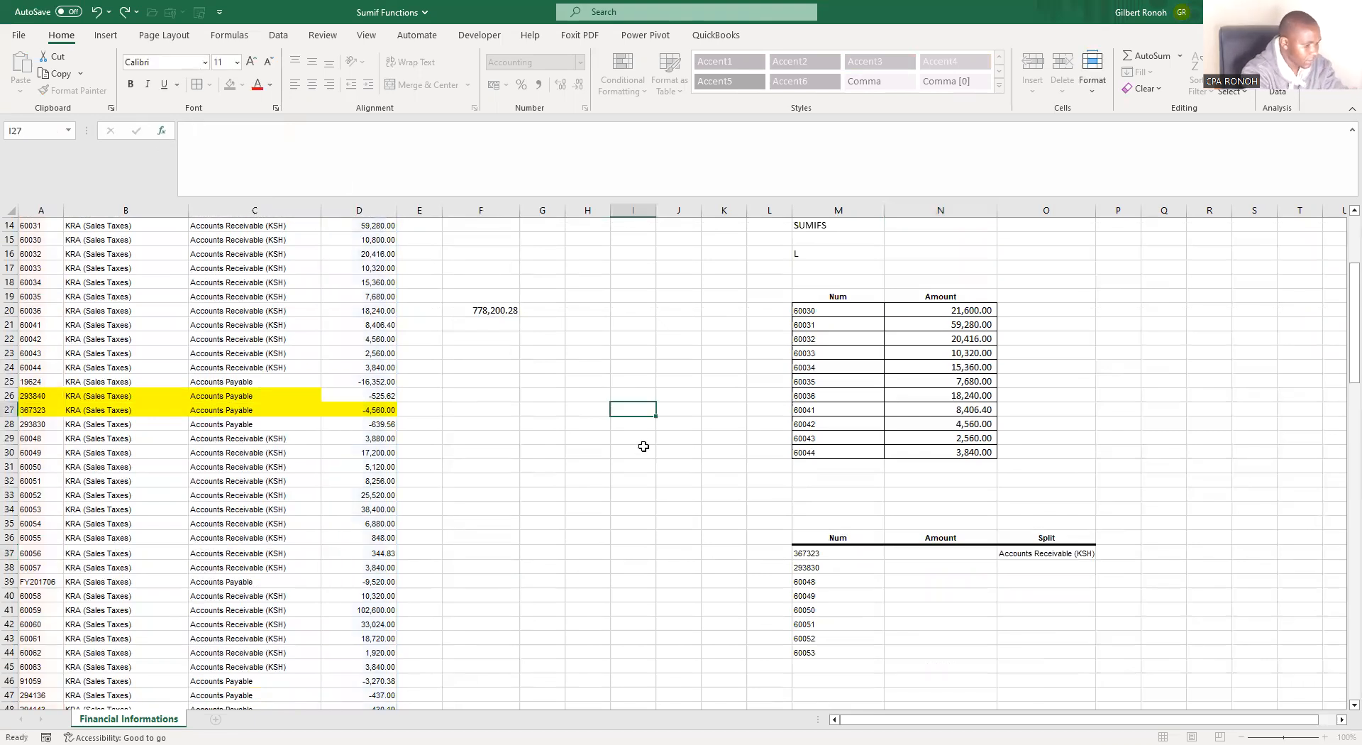
Start a SUMIFS formula in N37 with the report's Amount column as the absolute sum range $D:$D.
{"action": "left_click", "coordinate": [932, 552]}
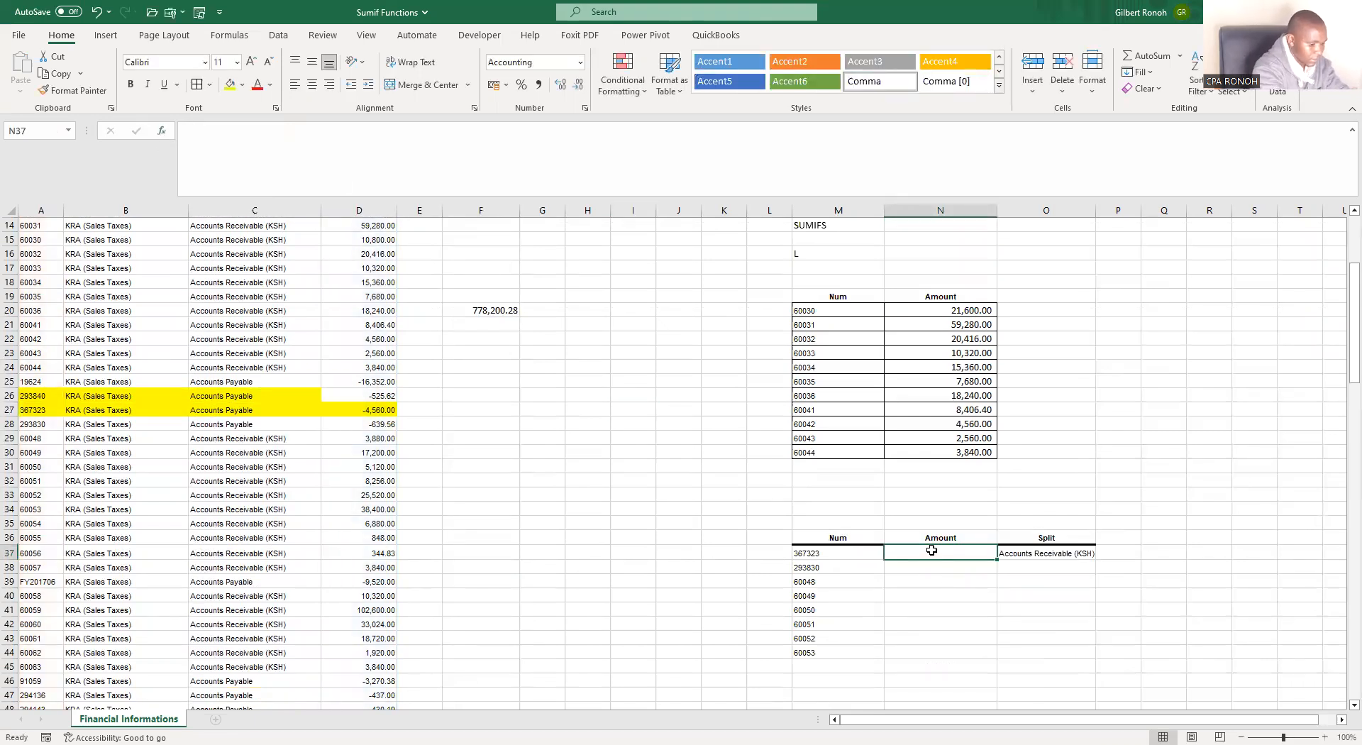
{"action": "type", "text": "="}
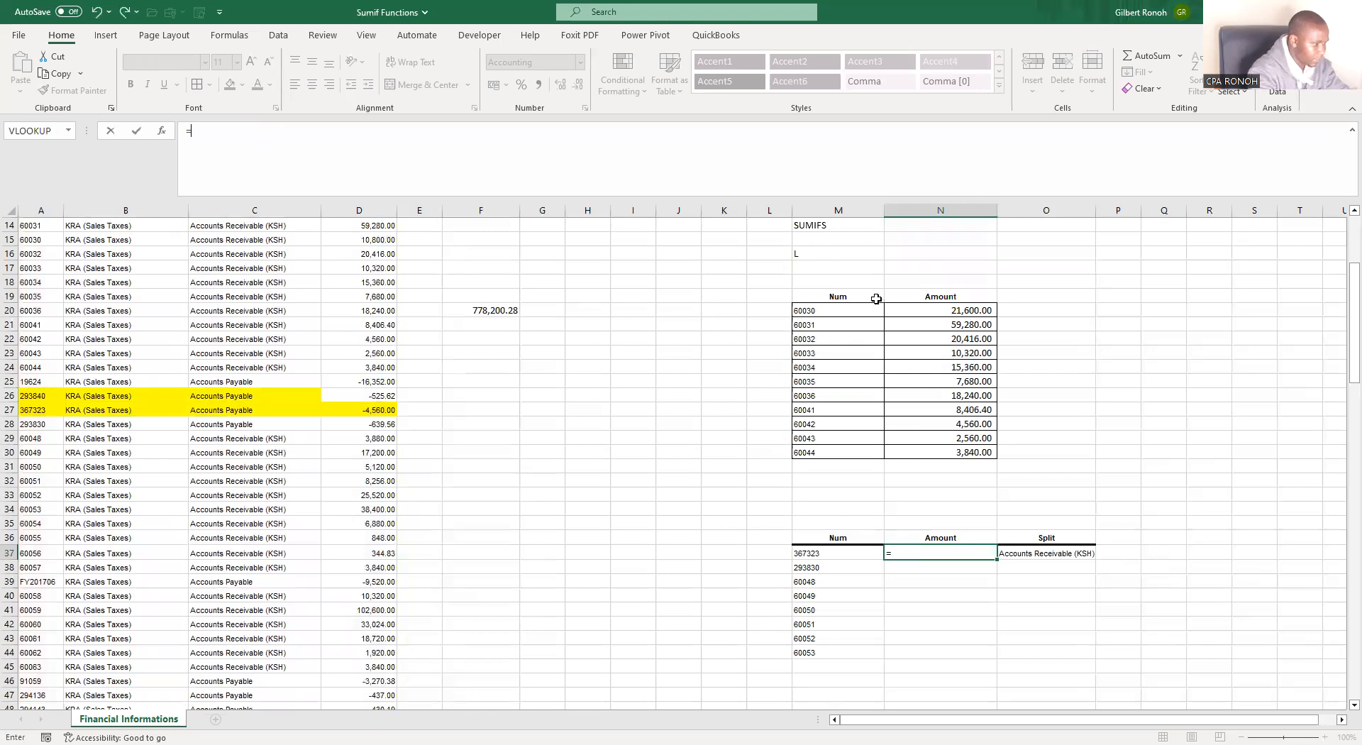
{"action": "type", "text": "SUM"}
{"action": "left_click", "coordinate": [226, 238]}
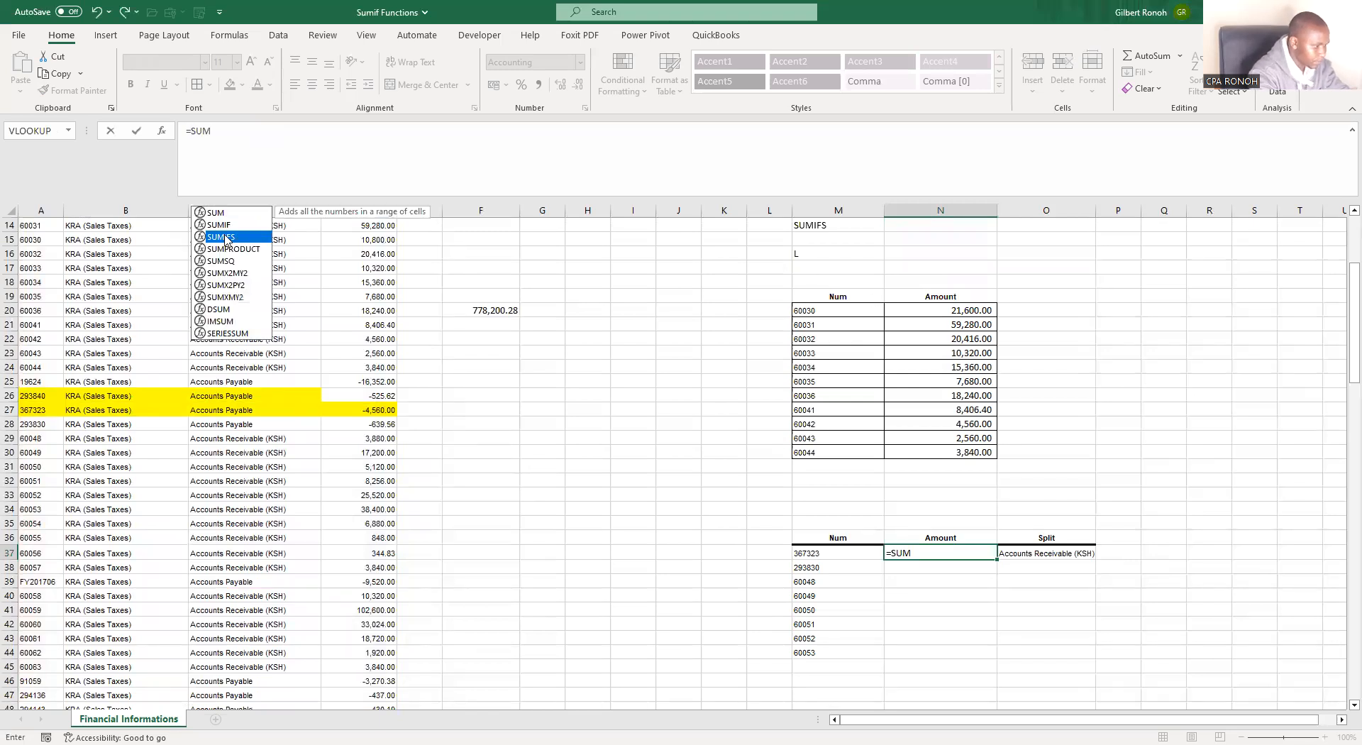
{"action": "double_click", "coordinate": [226, 239]}
{"action": "left_click", "coordinate": [358, 210]}
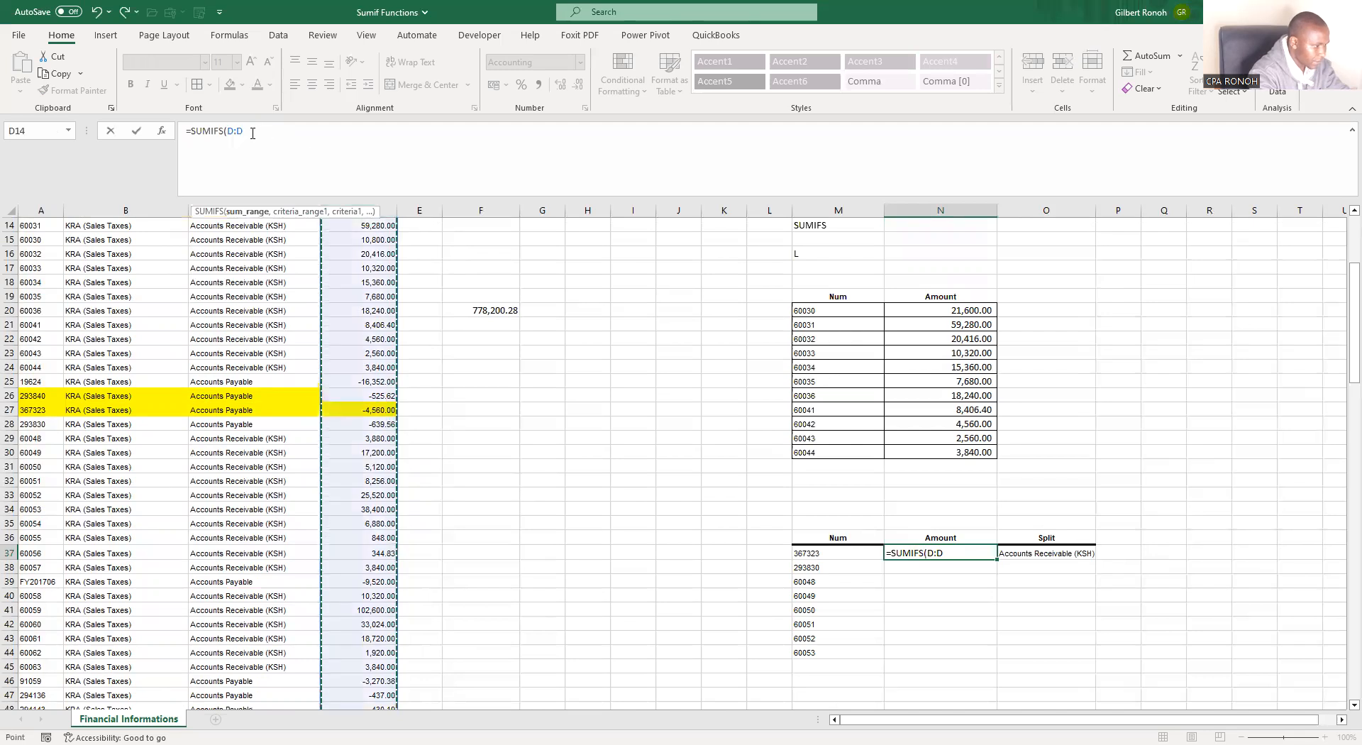
{"action": "left_click_drag", "start_coordinate": [227, 132], "coordinate": [242, 154]}
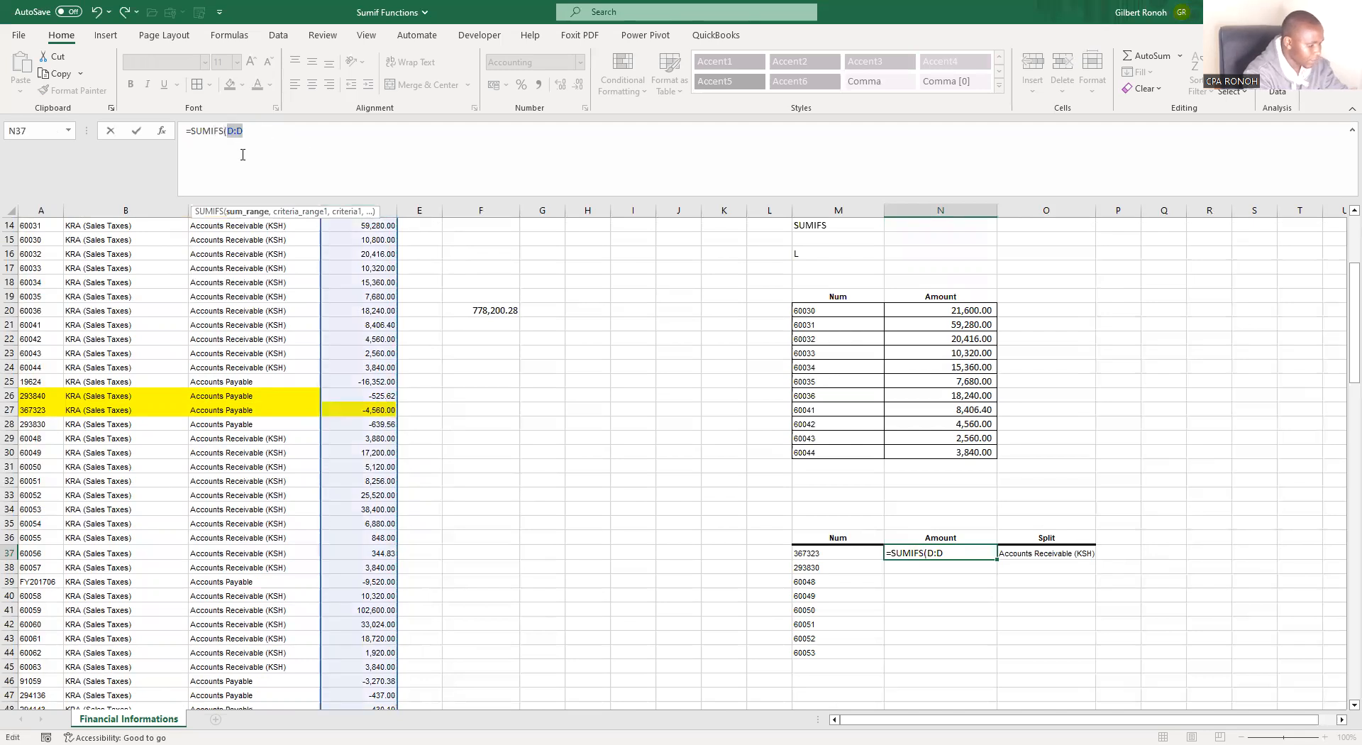
{"action": "key", "text": "F4"}
{"action": "left_click", "coordinate": [259, 132]}
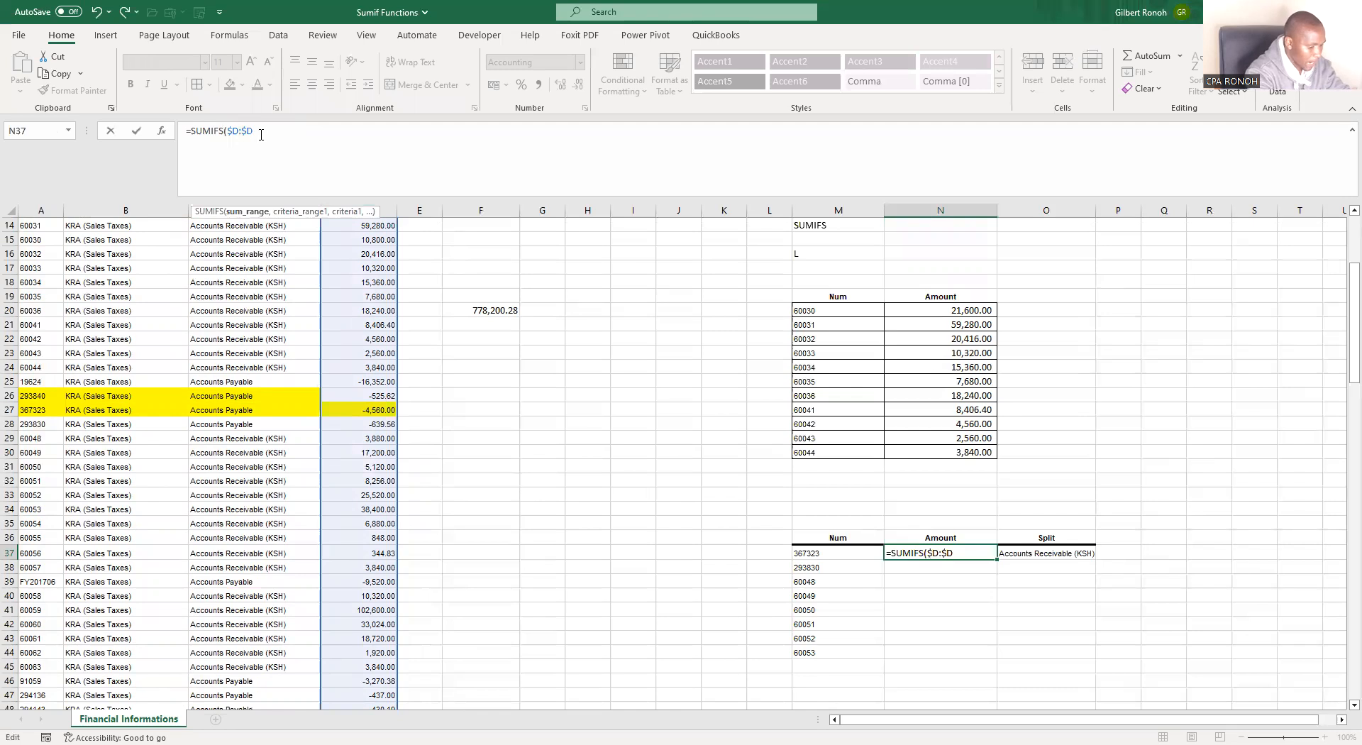
Add the Num column as absolute criteria range $A:$A with M37 as the first criterion.
{"action": "type", "text": ","}
{"action": "left_click", "coordinate": [47, 210]}
{"action": "left_click_drag", "start_coordinate": [271, 132], "coordinate": [257, 135]}
{"action": "key", "text": "F4"}
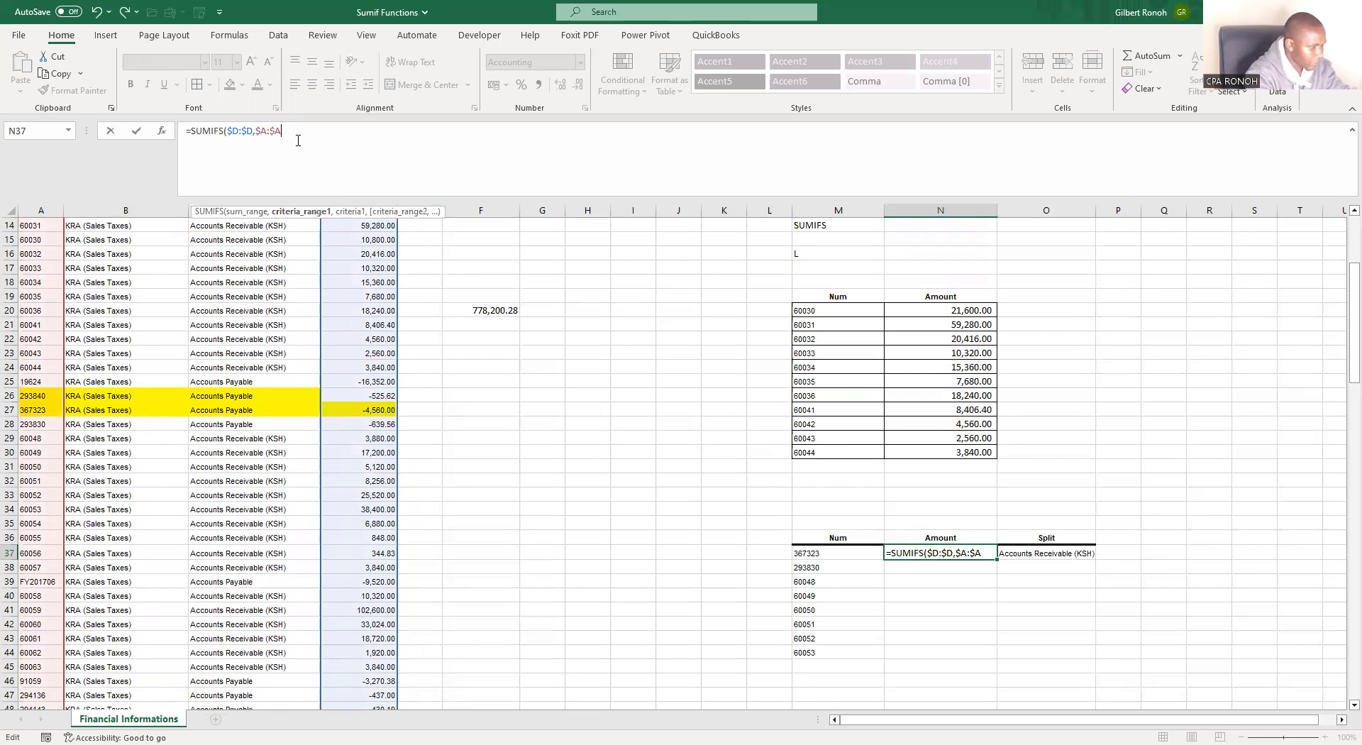
{"action": "type", "text": ","}
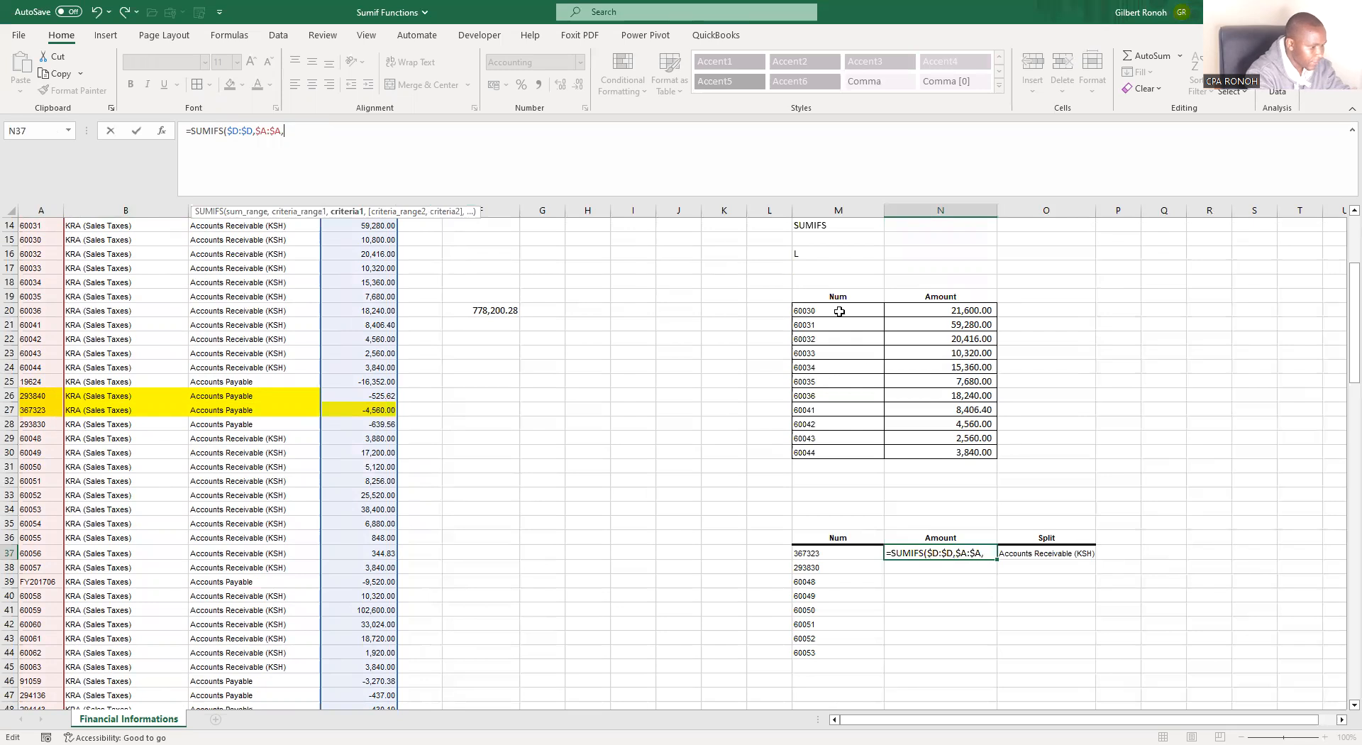
{"action": "left_click", "coordinate": [816, 554]}
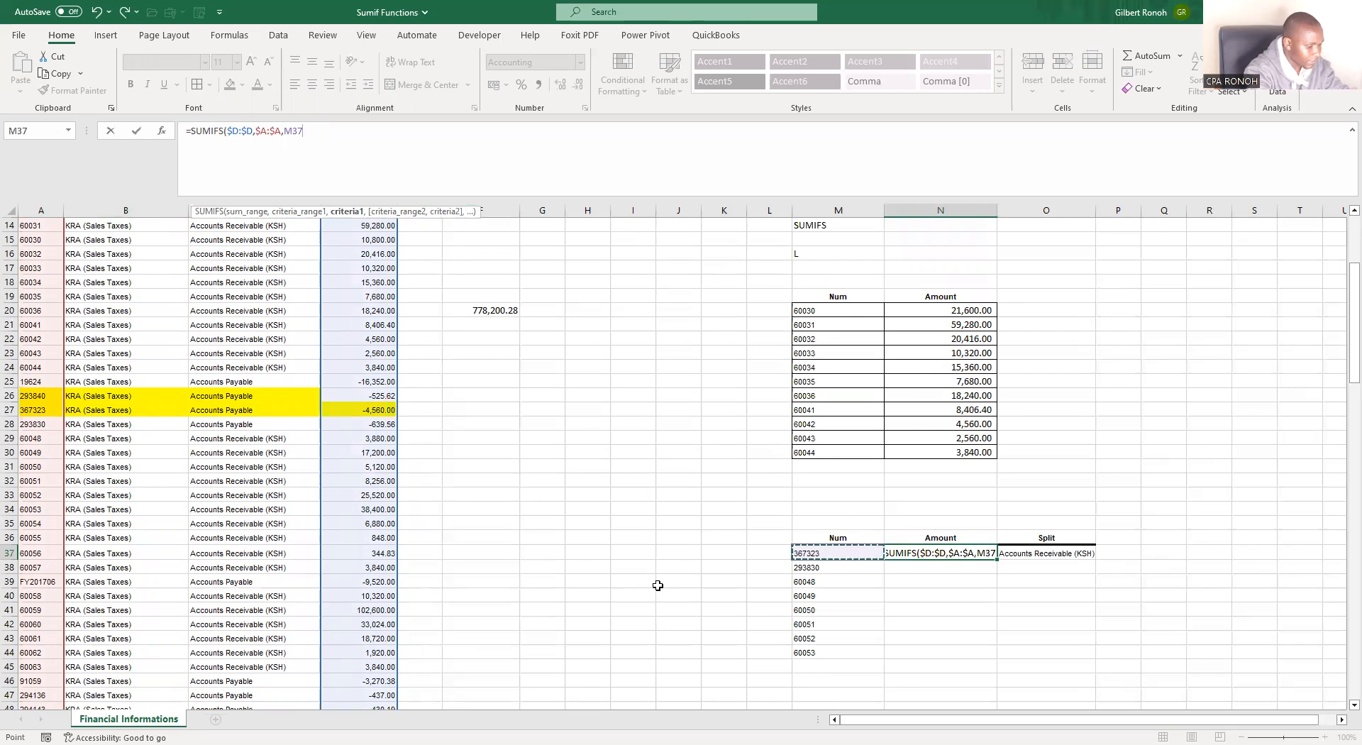
Add the Split column $C:$C as second criteria range with absolute criterion $O$37, and complete the SUMIFS formula in N37.
{"action": "type", "text": ",$C:$C"}
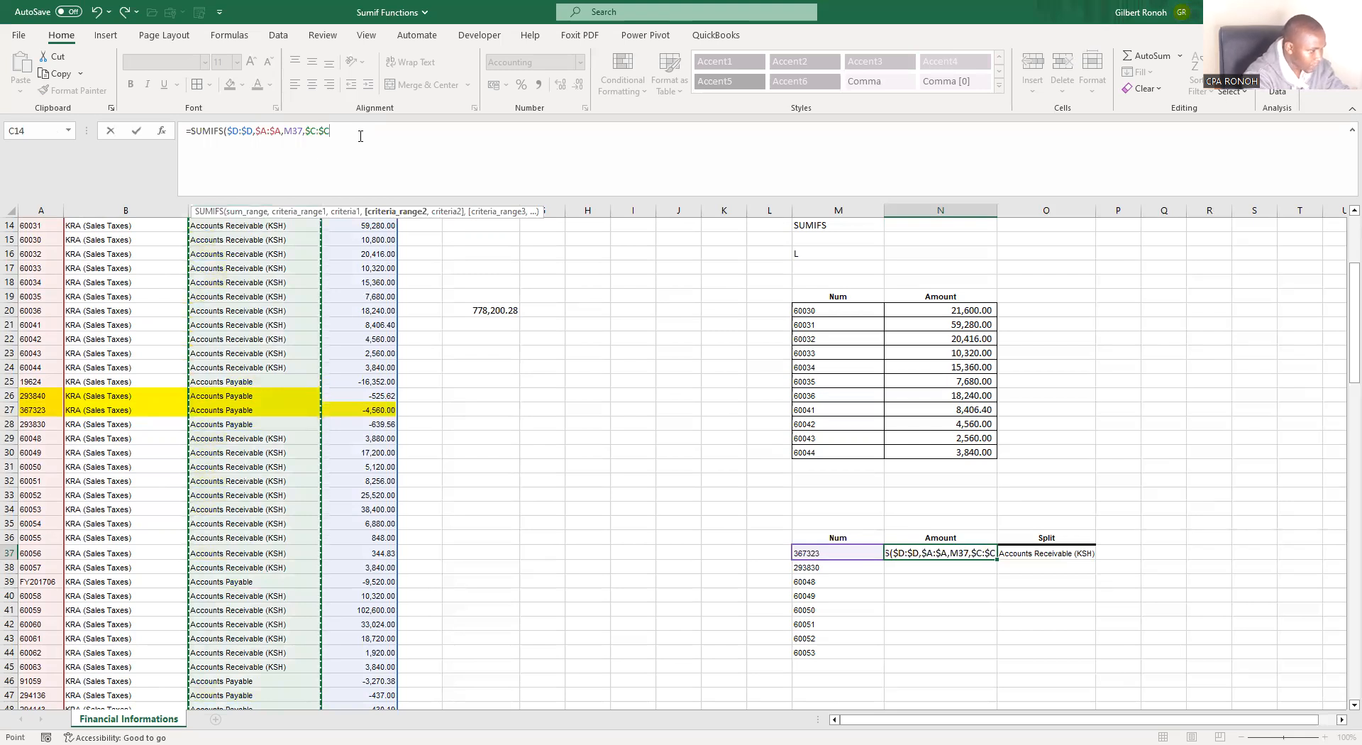
{"action": "key", "text": "F4"}
{"action": "type", "text": ","}
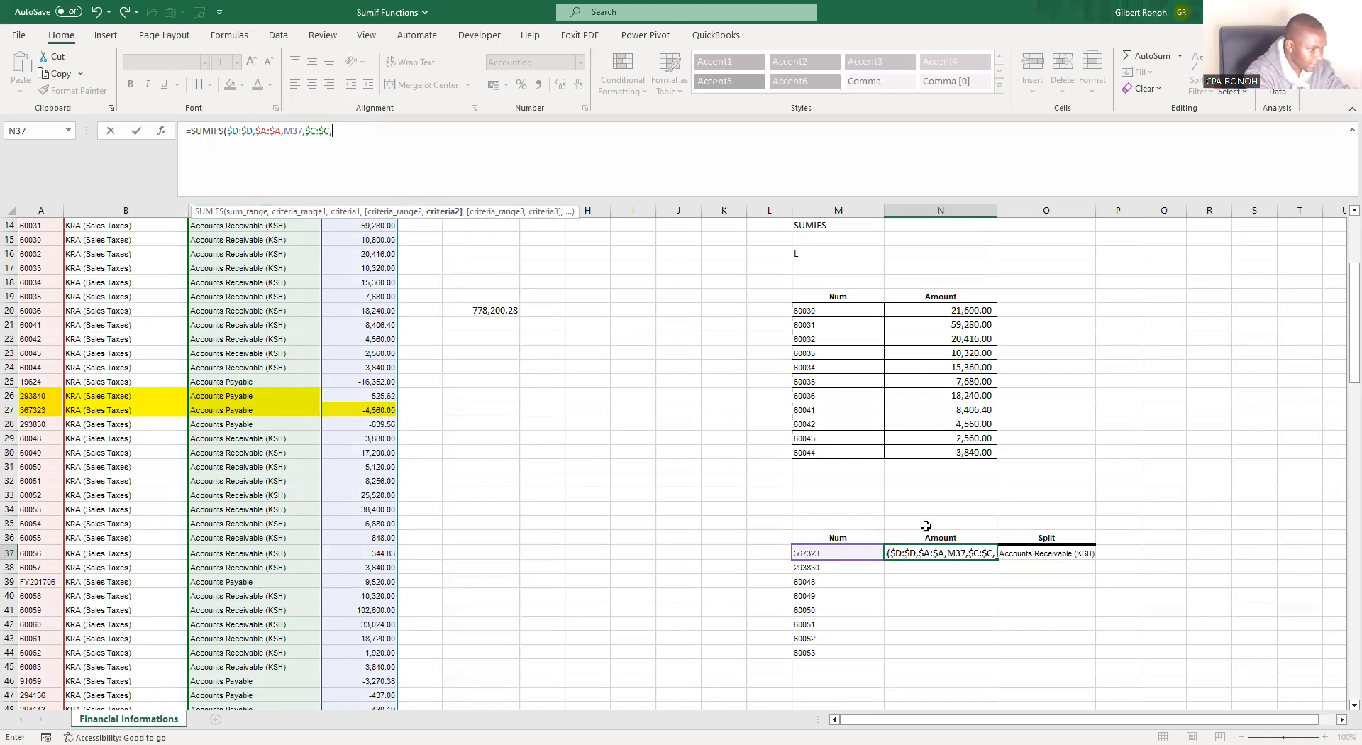
{"action": "left_click", "coordinate": [1031, 556]}
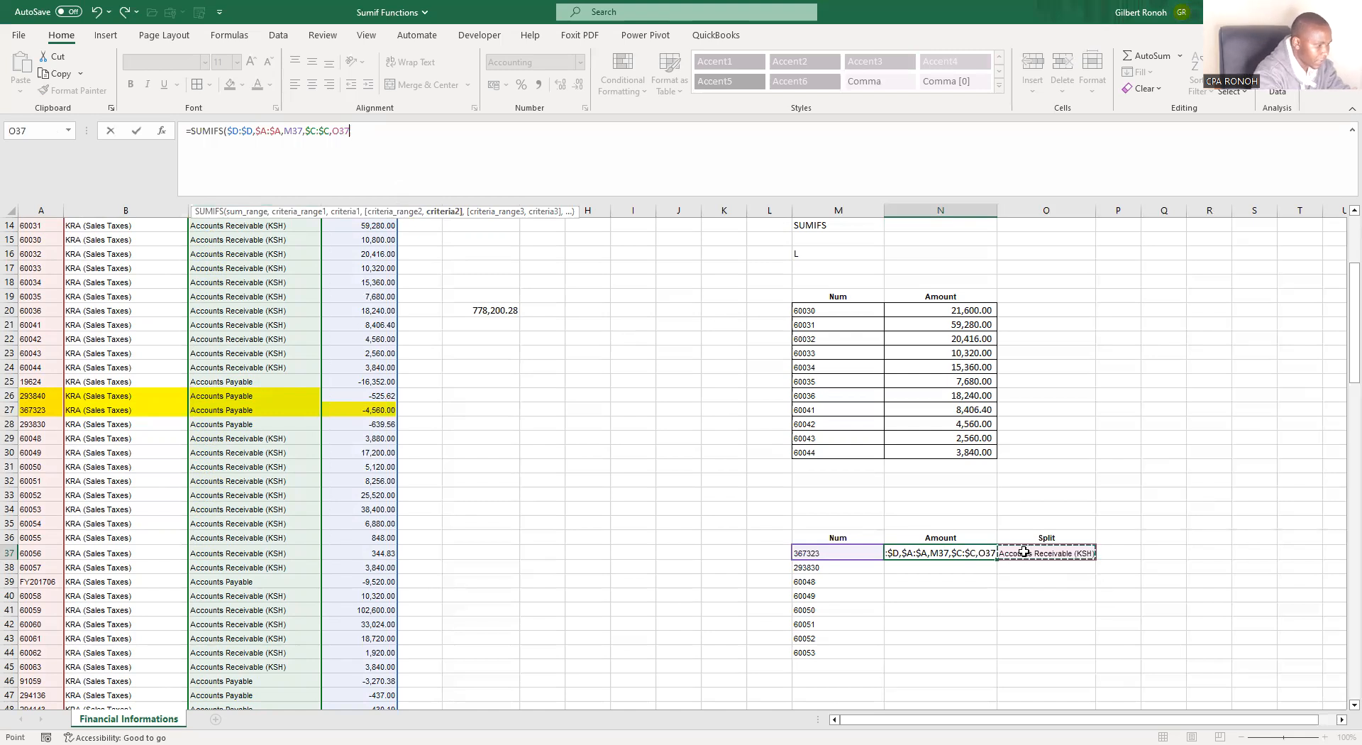
{"action": "type", "text": ","}
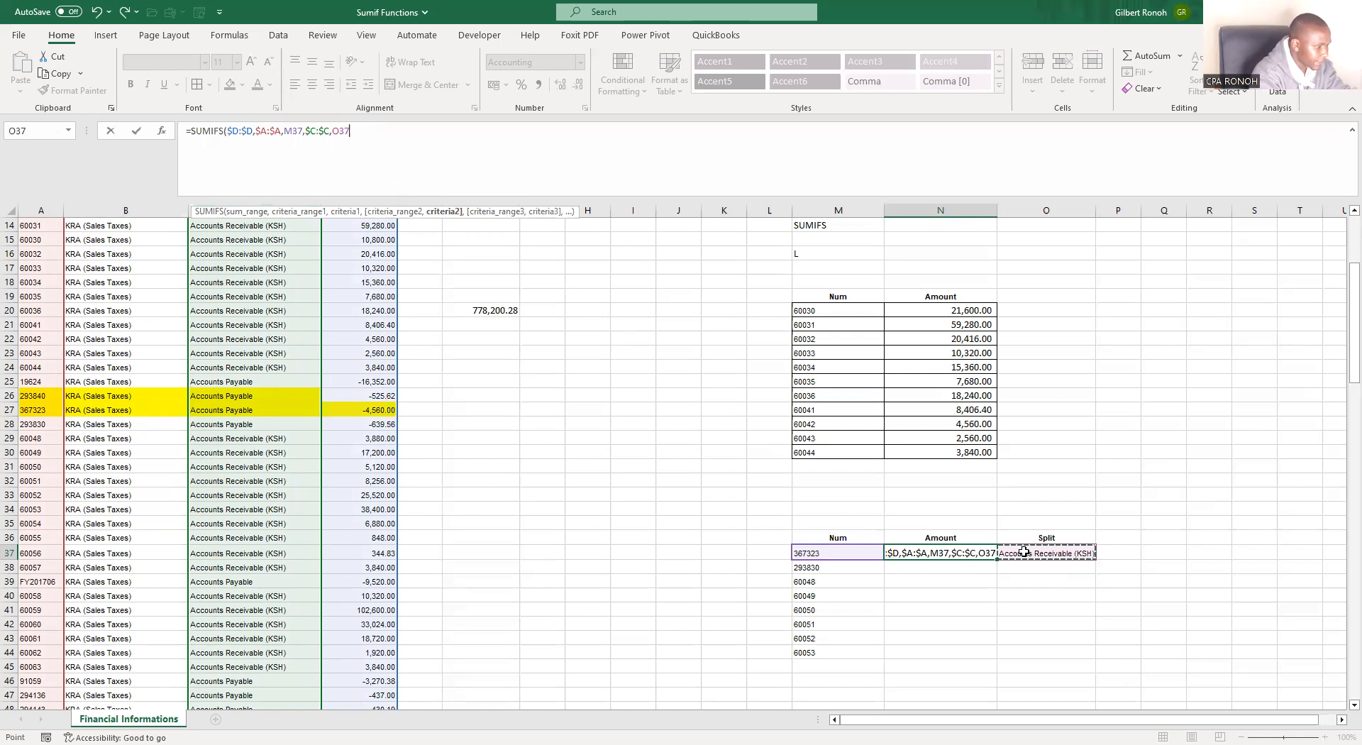
{"action": "key", "text": "BackSpace"}
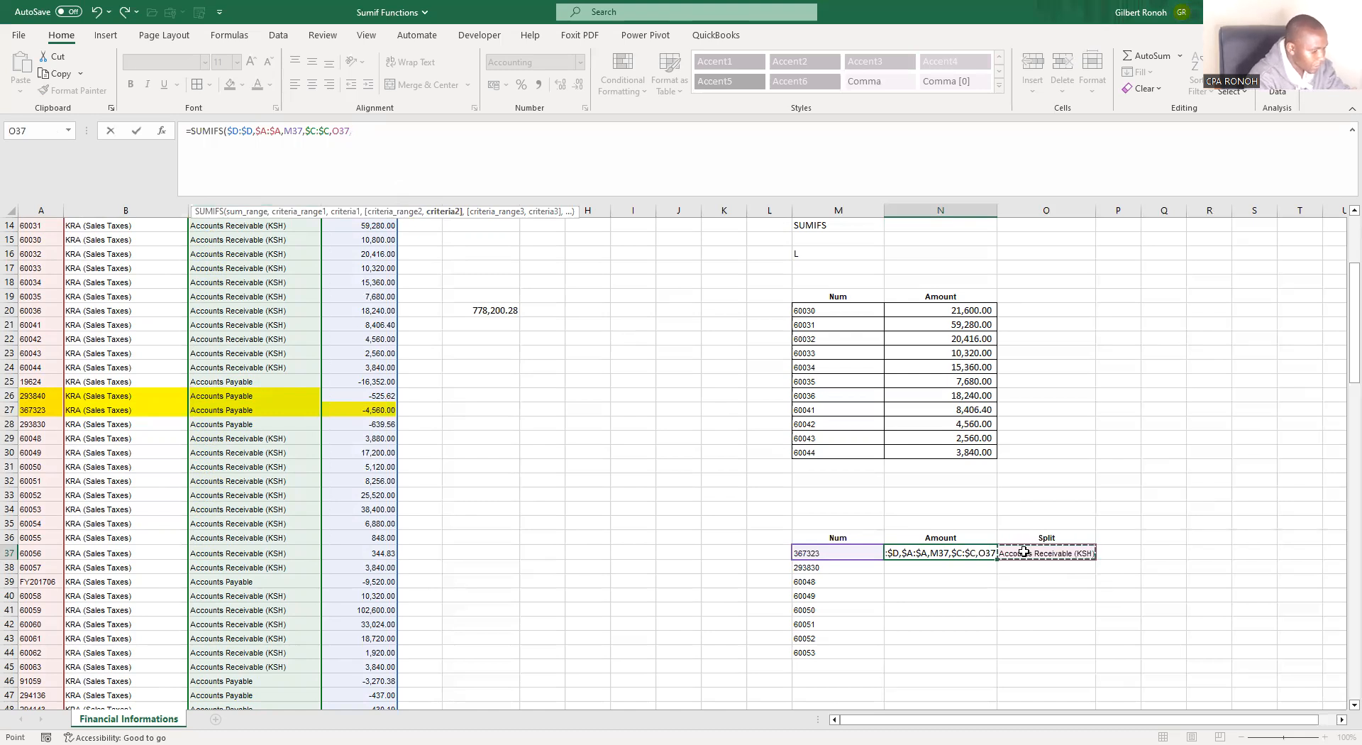
{"action": "type", "text": ","}
{"action": "key", "text": "F4"}
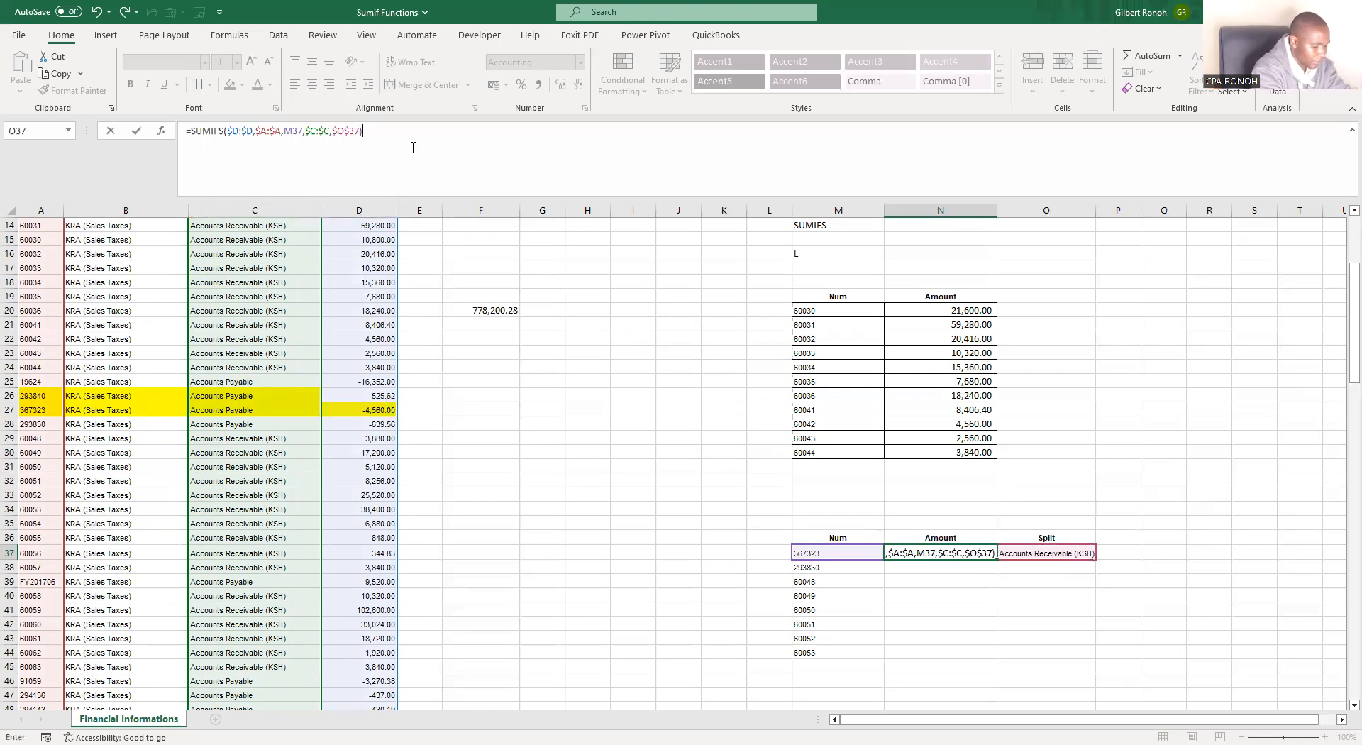
{"action": "key", "text": "Return"}
Copy the SUMIFS formula from N37 and paste it as formulas only into N38:N44.
{"action": "left_click", "coordinate": [962, 552]}
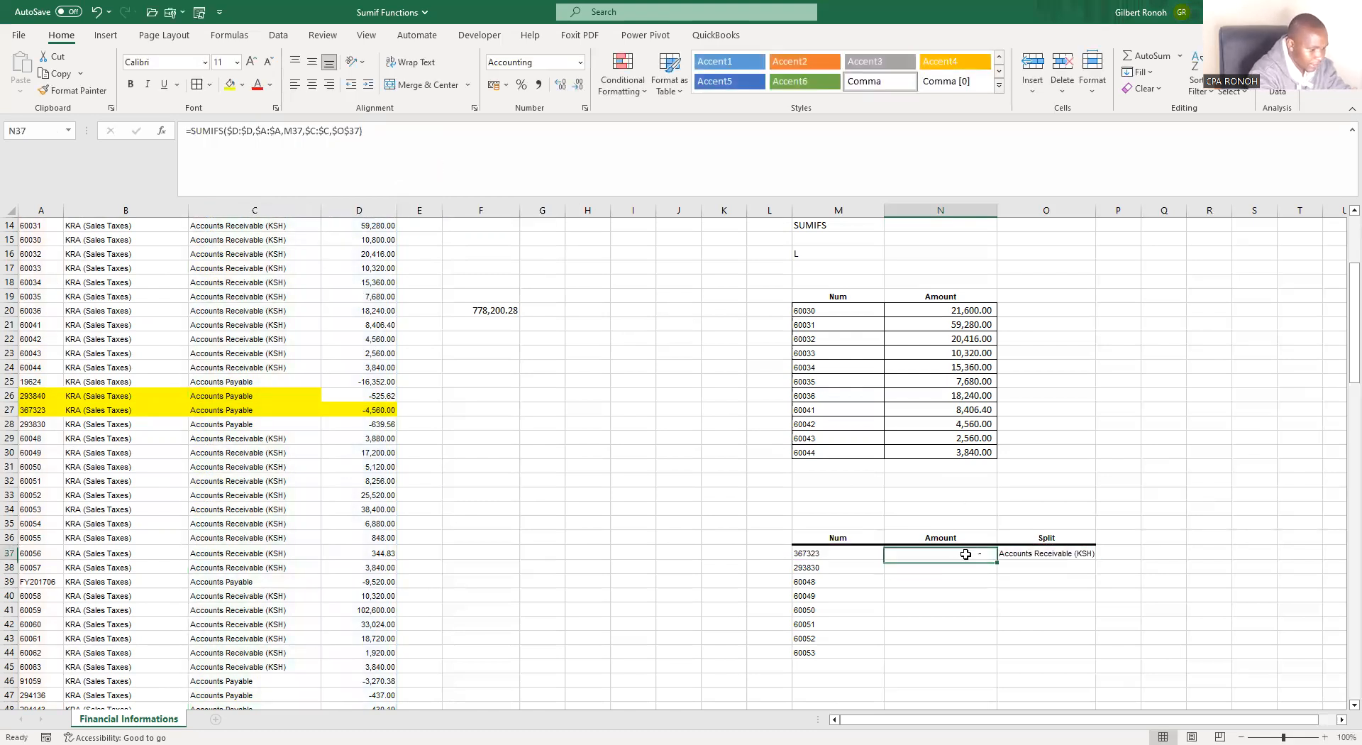
{"action": "left_click", "coordinate": [993, 562]}
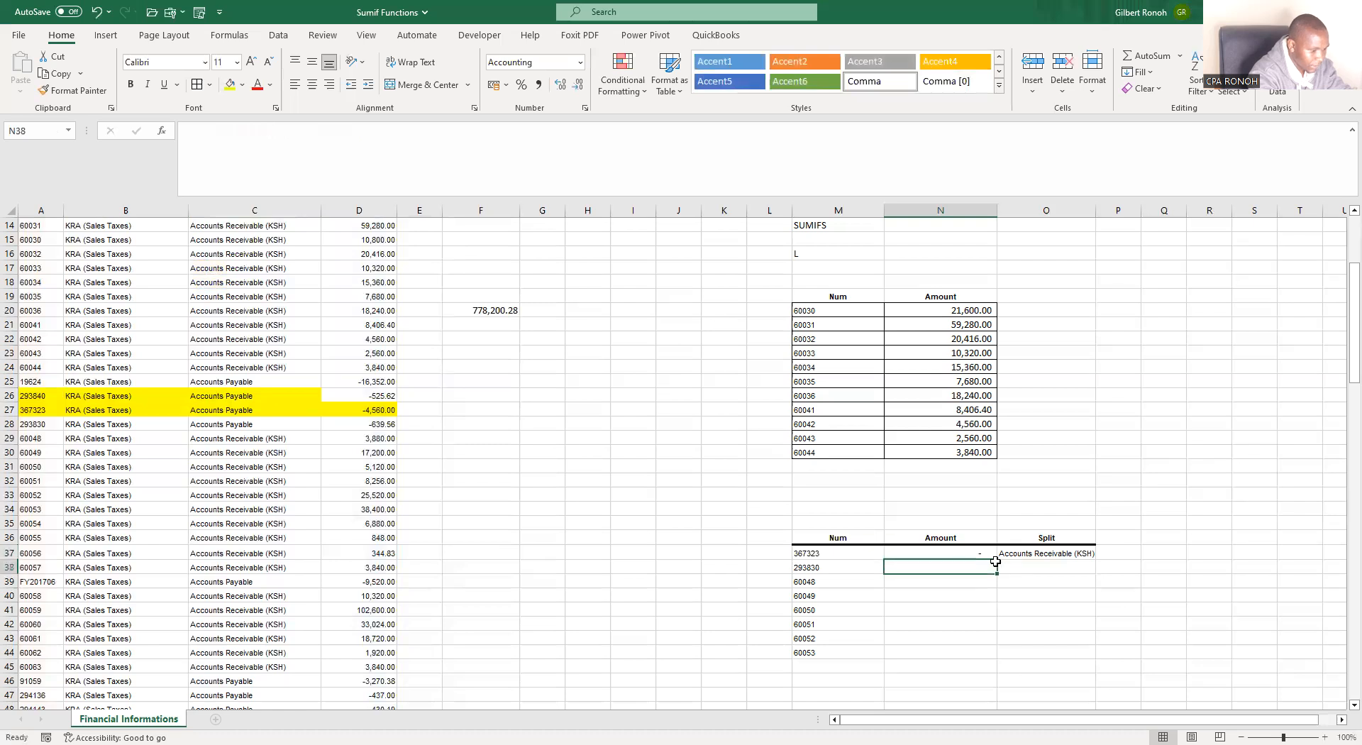
{"action": "left_click", "coordinate": [972, 554]}
{"action": "key", "text": "ctrl+c"}
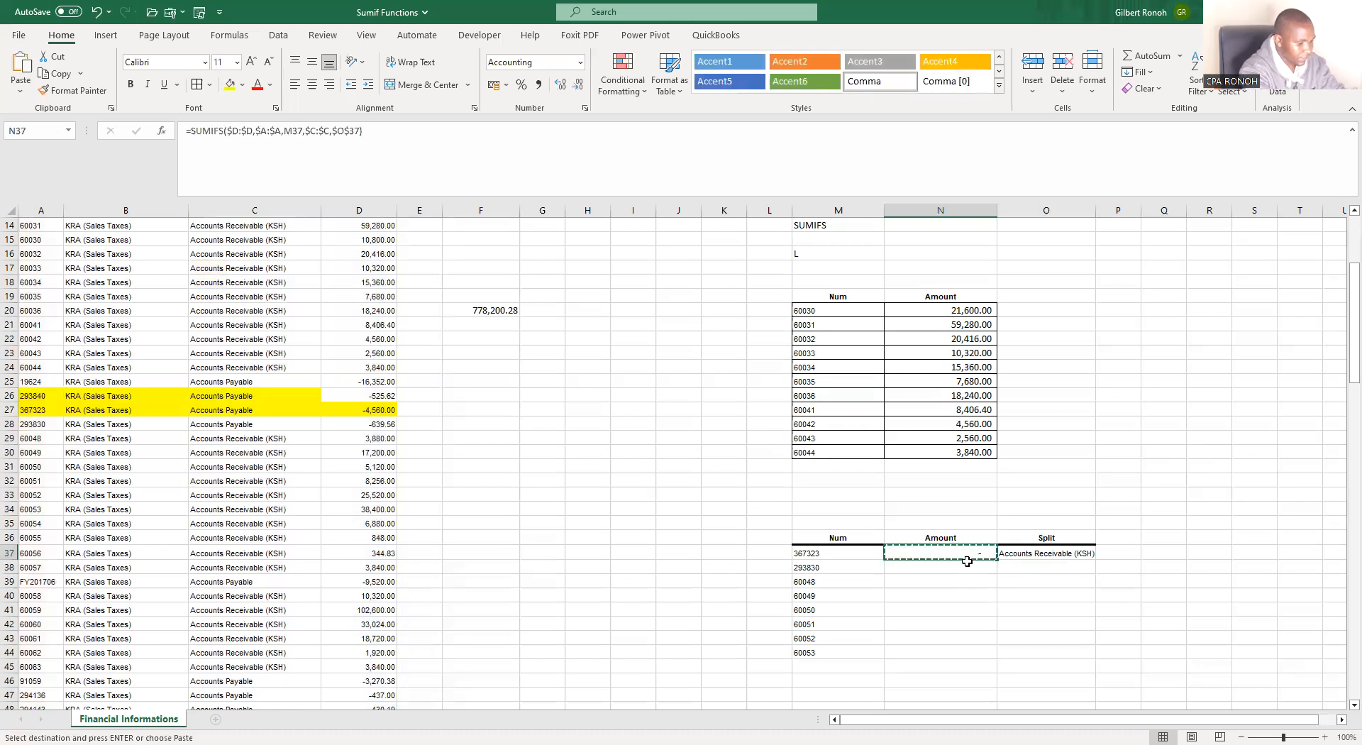
{"action": "left_click_drag", "start_coordinate": [955, 564], "coordinate": [930, 640]}
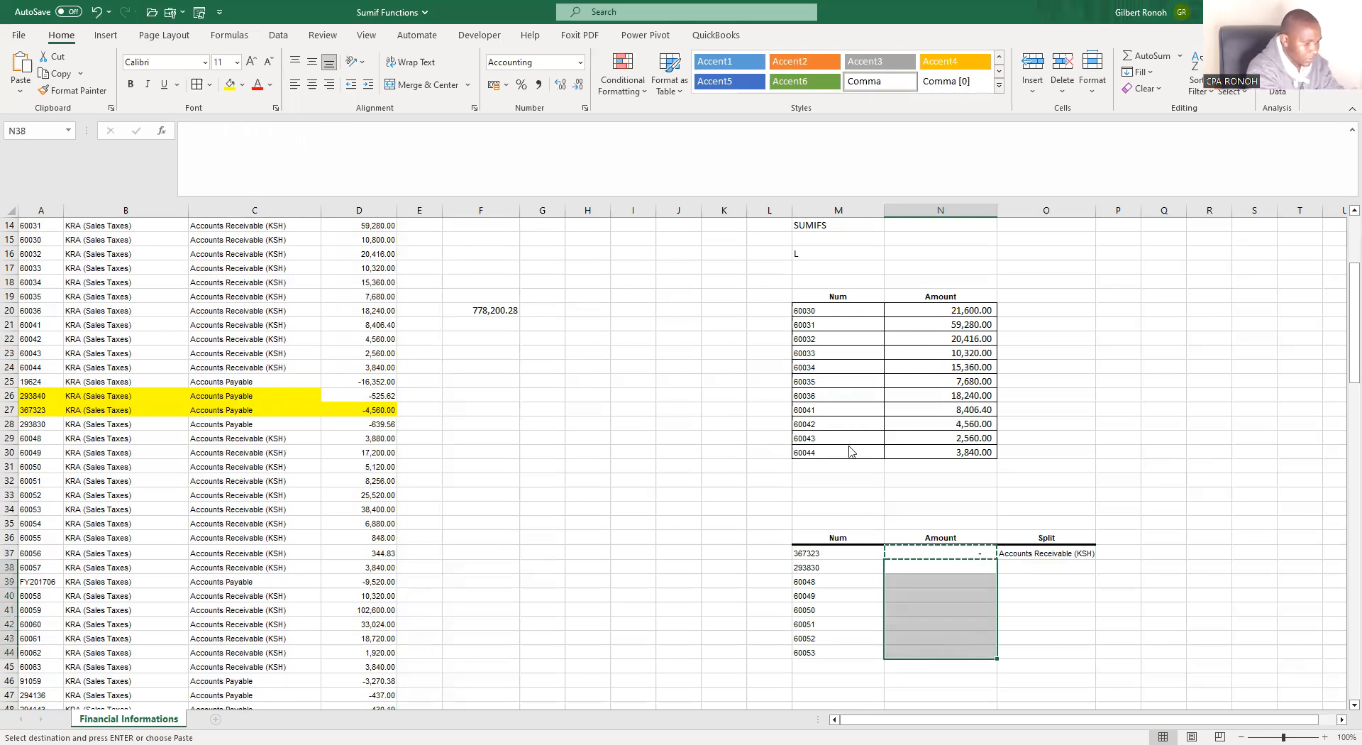
{"action": "key", "text": "ctrl+alt+v"}
{"action": "left_click", "coordinate": [841, 292]}
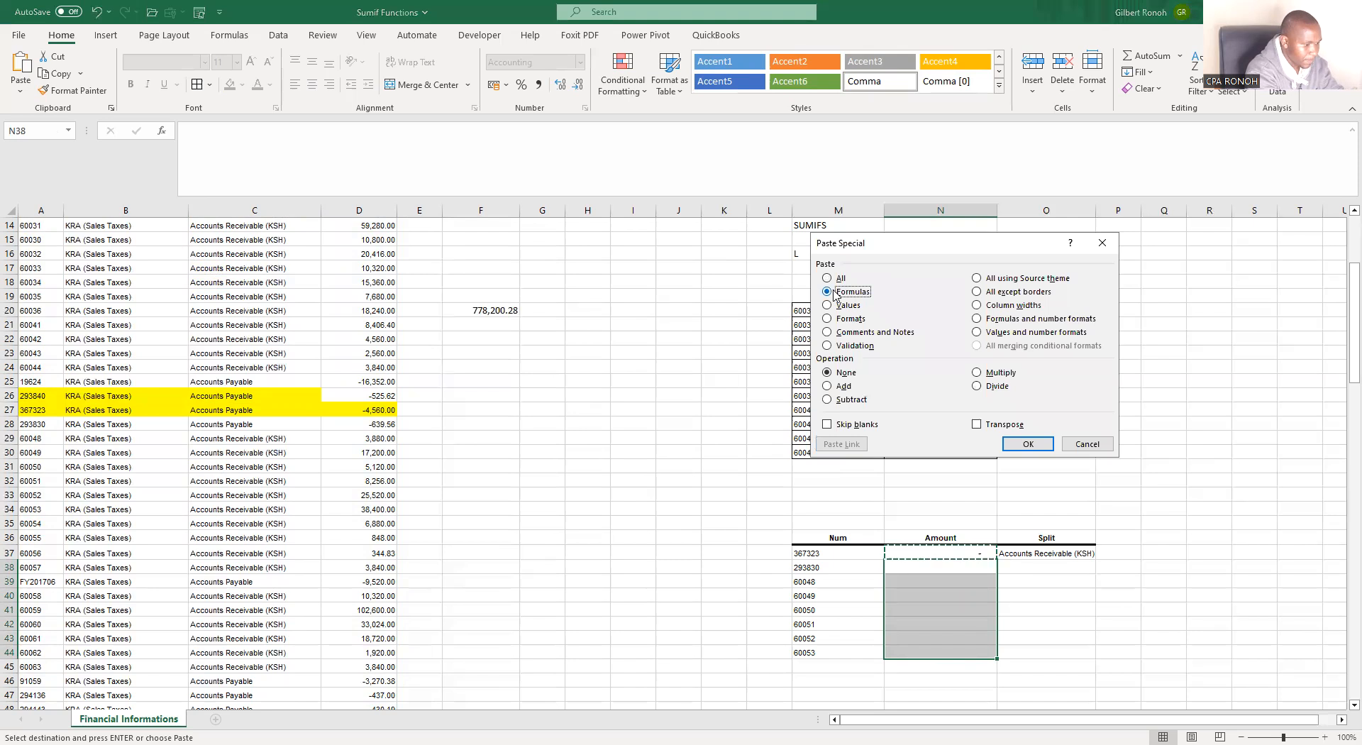
{"action": "left_click", "coordinate": [1027, 444]}
{"action": "left_click", "coordinate": [1014, 609]}
Examine the copied SUMIFS formulas in N39 and N40 and the Split criterion in O37.
{"action": "left_click", "coordinate": [968, 581]}
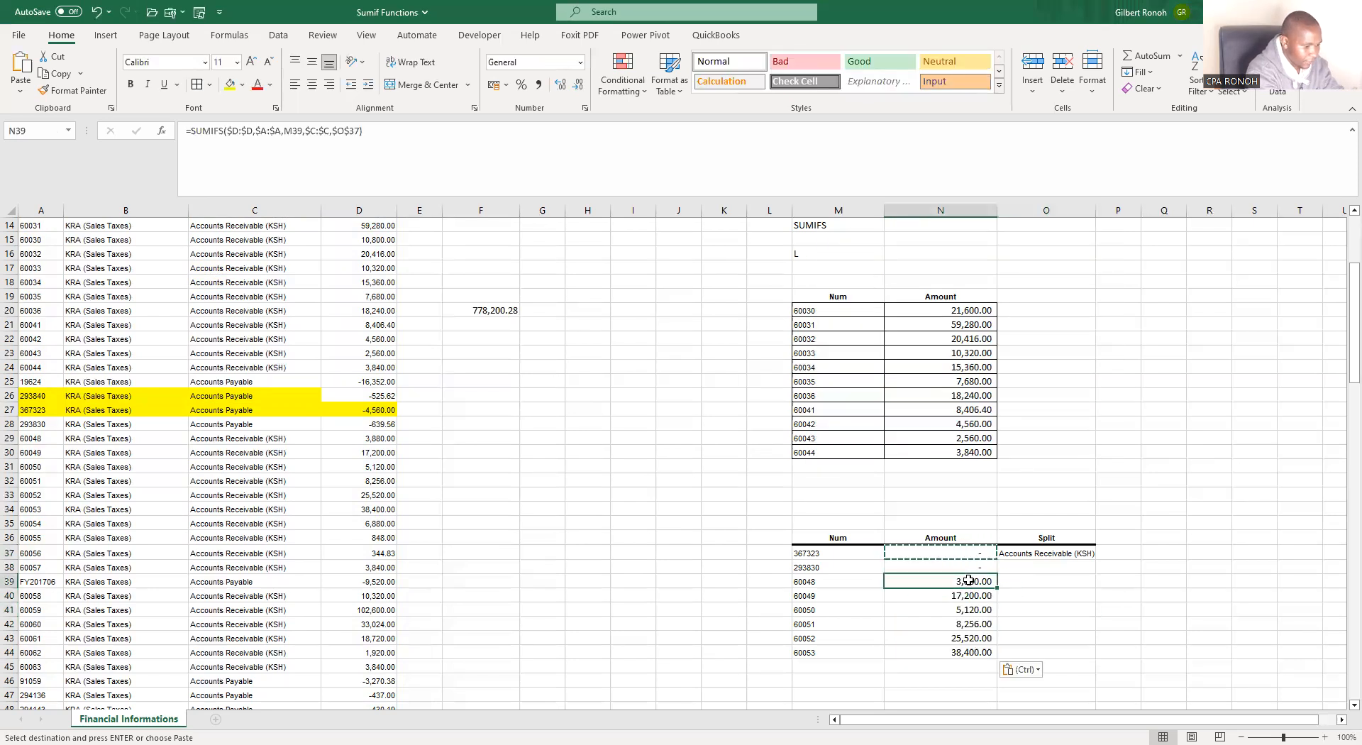
{"action": "left_click", "coordinate": [945, 600]}
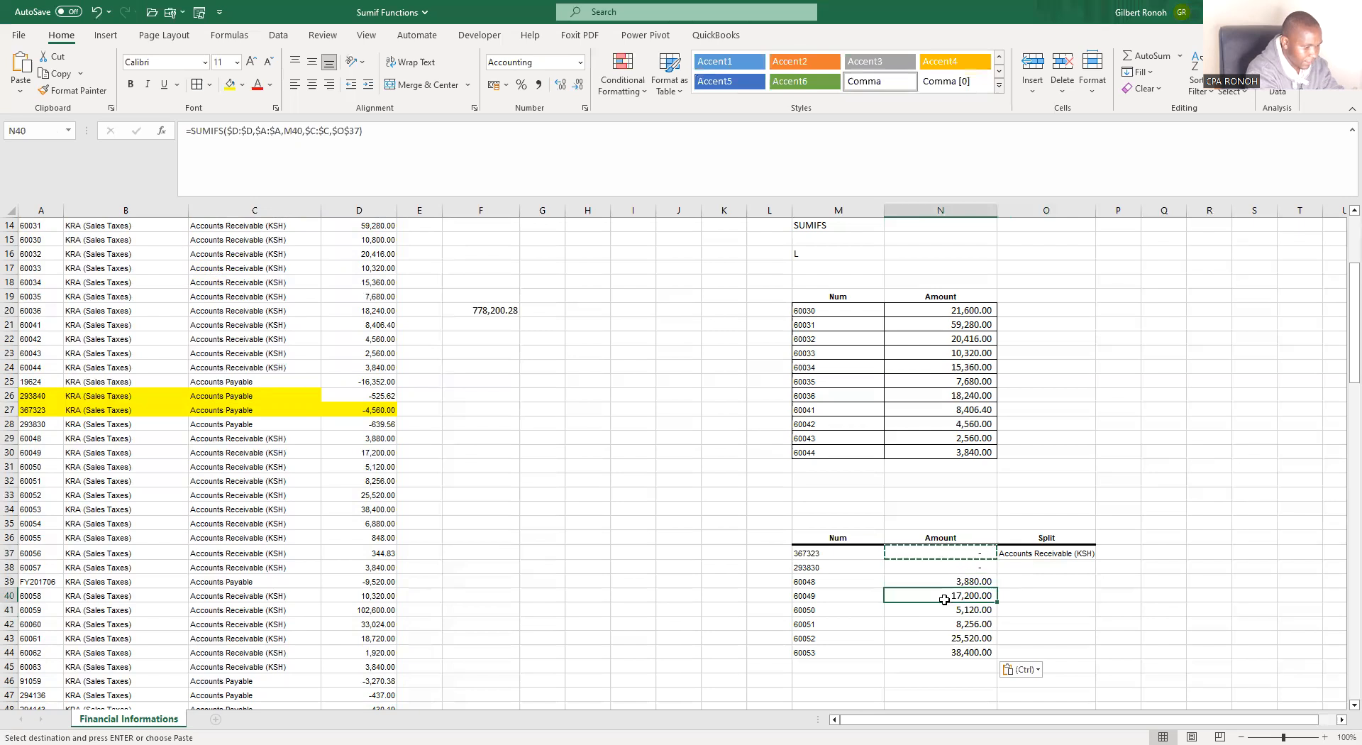
{"action": "left_click", "coordinate": [1051, 557]}
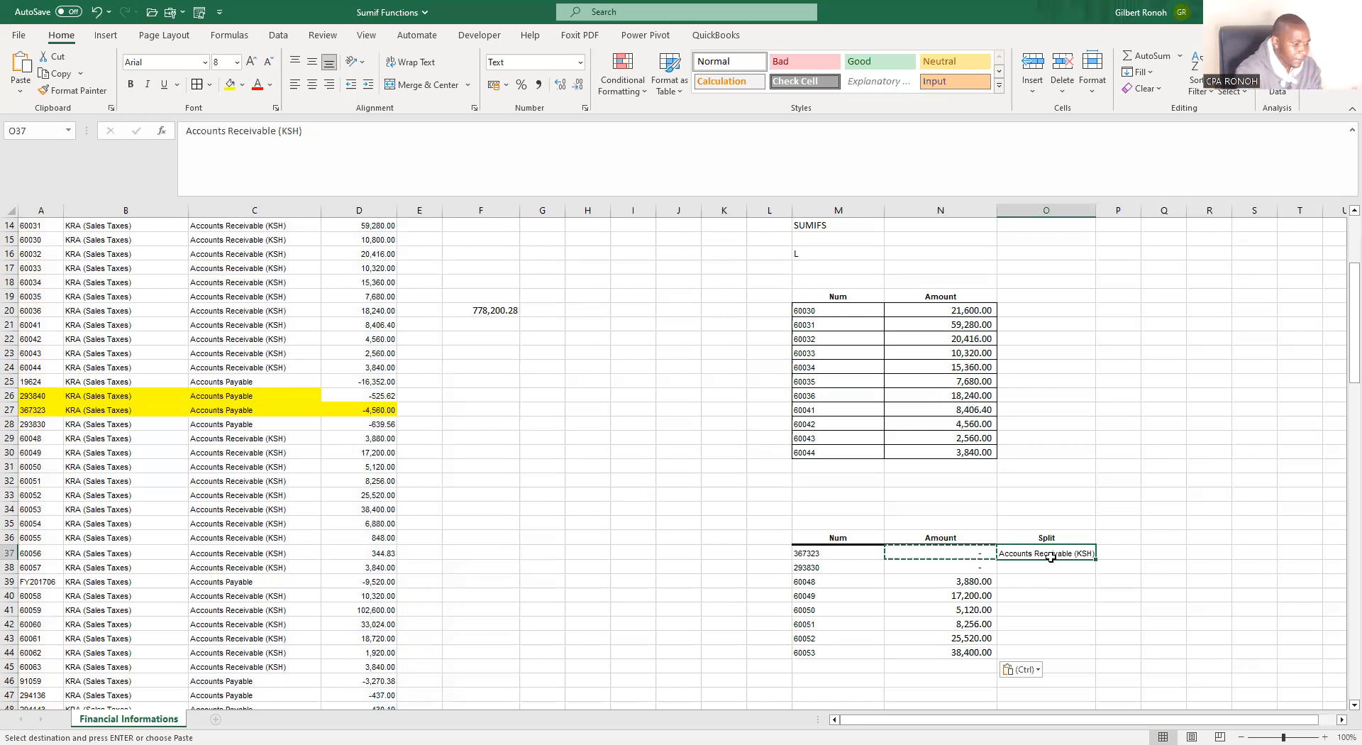
Highlight the report cells A26:D27 and the new table's cells M37:N38 with yellow fill.
{"action": "left_click_drag", "start_coordinate": [22, 396], "coordinate": [373, 410]}
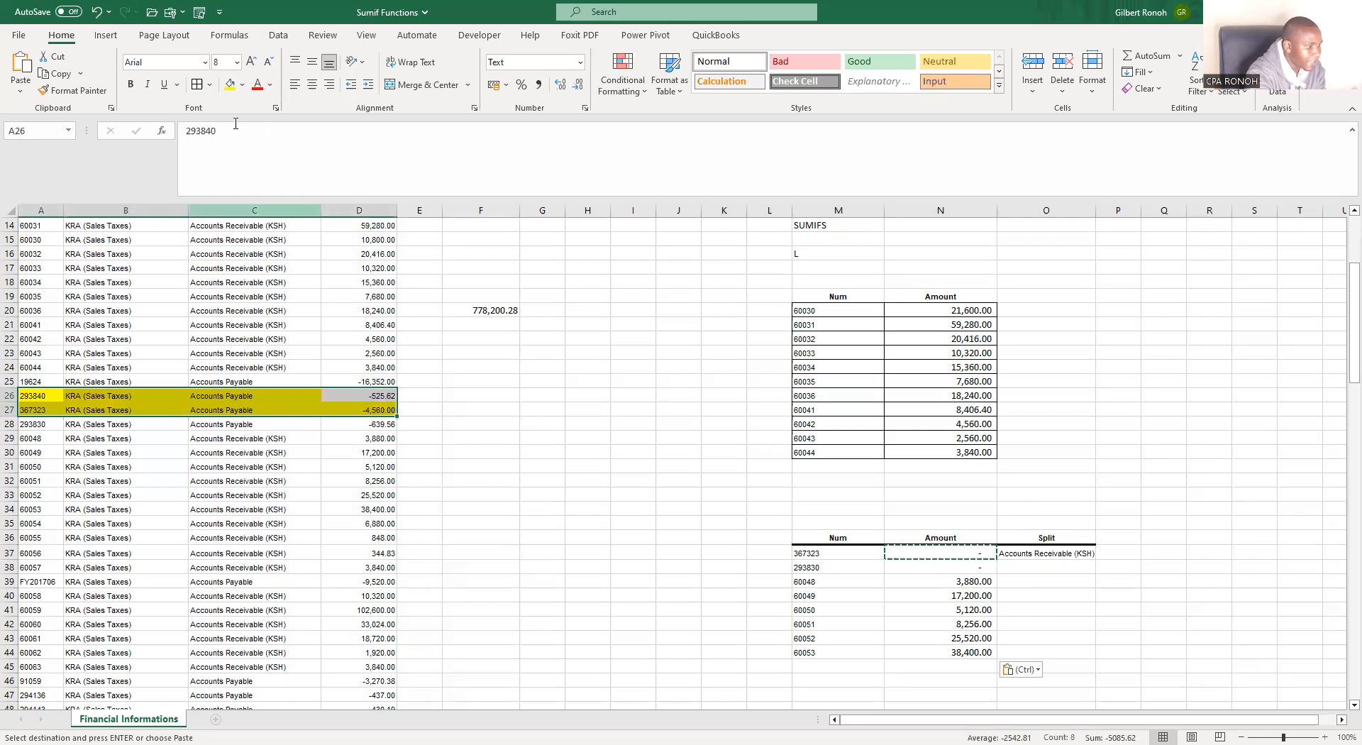
{"action": "key", "text": "Escape"}
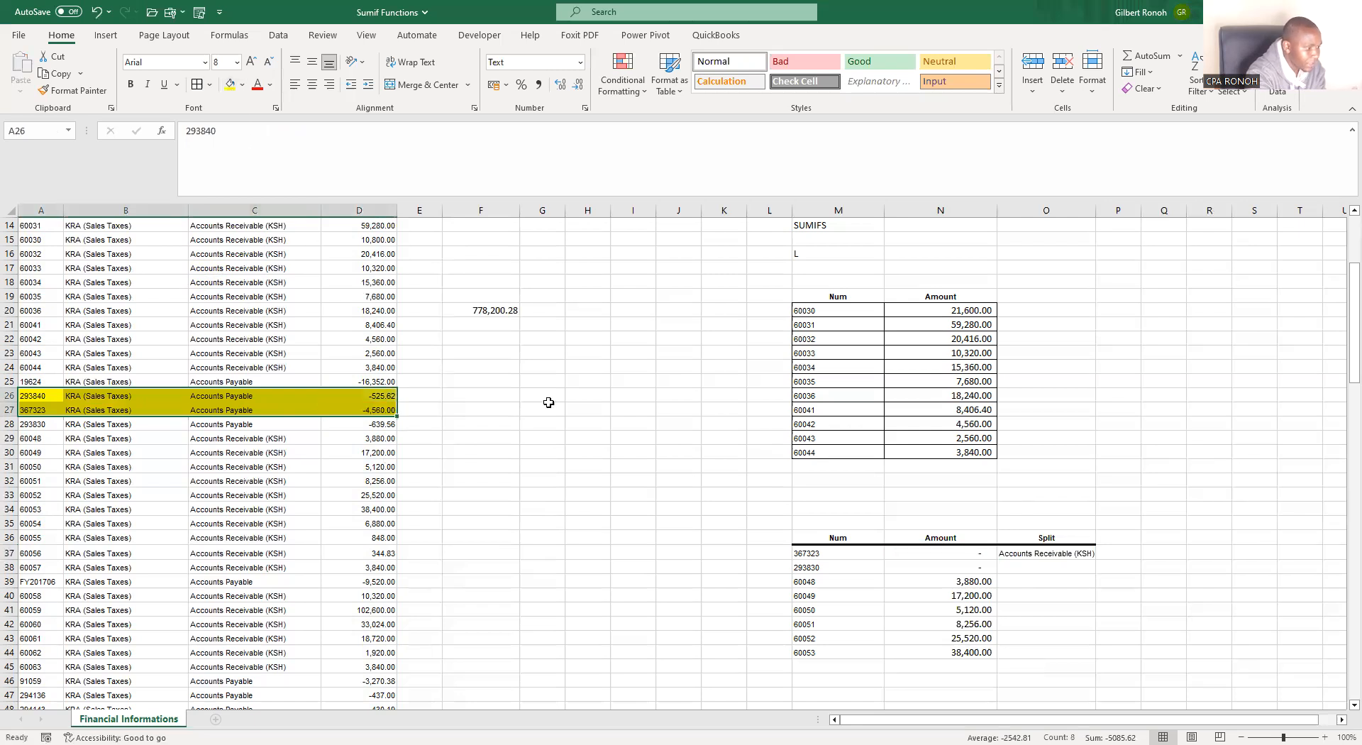
{"action": "left_click", "coordinate": [953, 557]}
{"action": "left_click_drag", "start_coordinate": [913, 565], "coordinate": [849, 568]}
{"action": "left_click", "coordinate": [230, 83]}
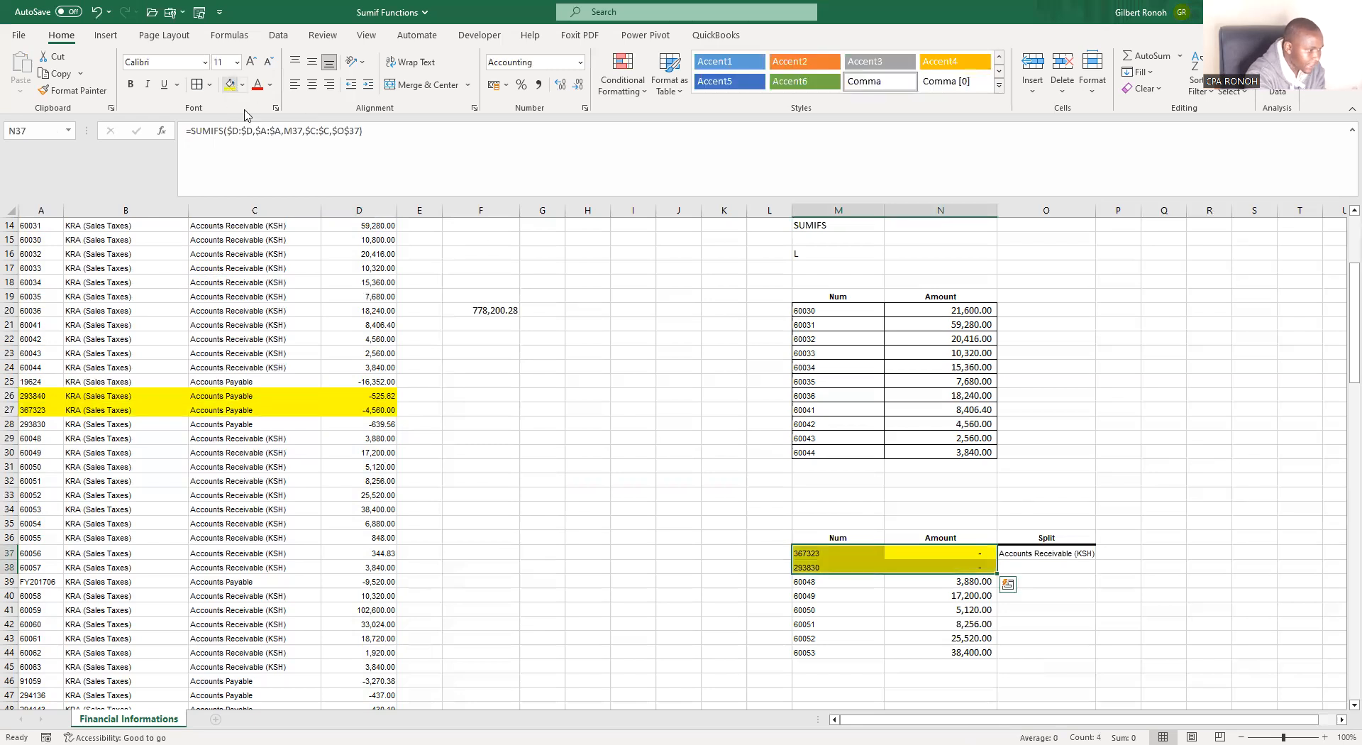
Replace the Split criterion in O37 with Accounts Payable copied from C27, and select M39:N44 to check the remaining SUMIFS amounts.
{"action": "left_click", "coordinate": [1048, 580]}
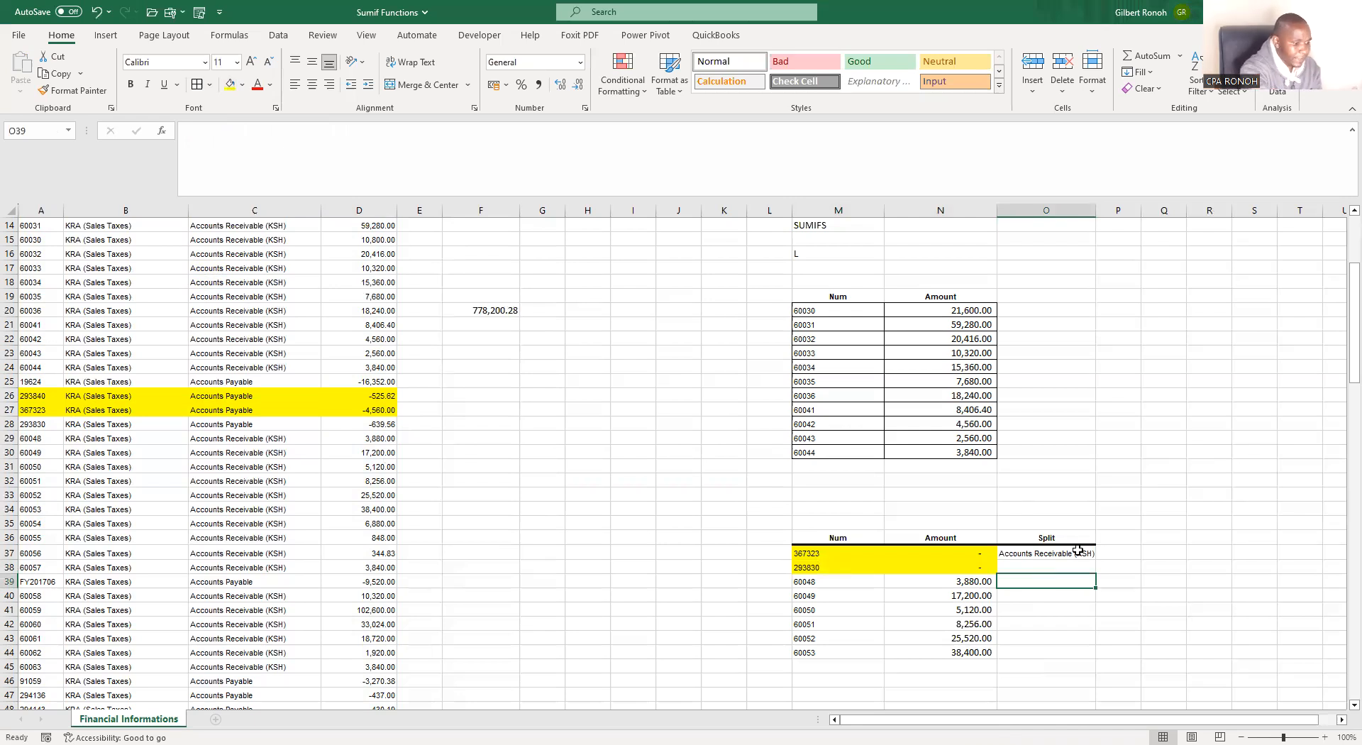
{"action": "left_click", "coordinate": [1051, 553]}
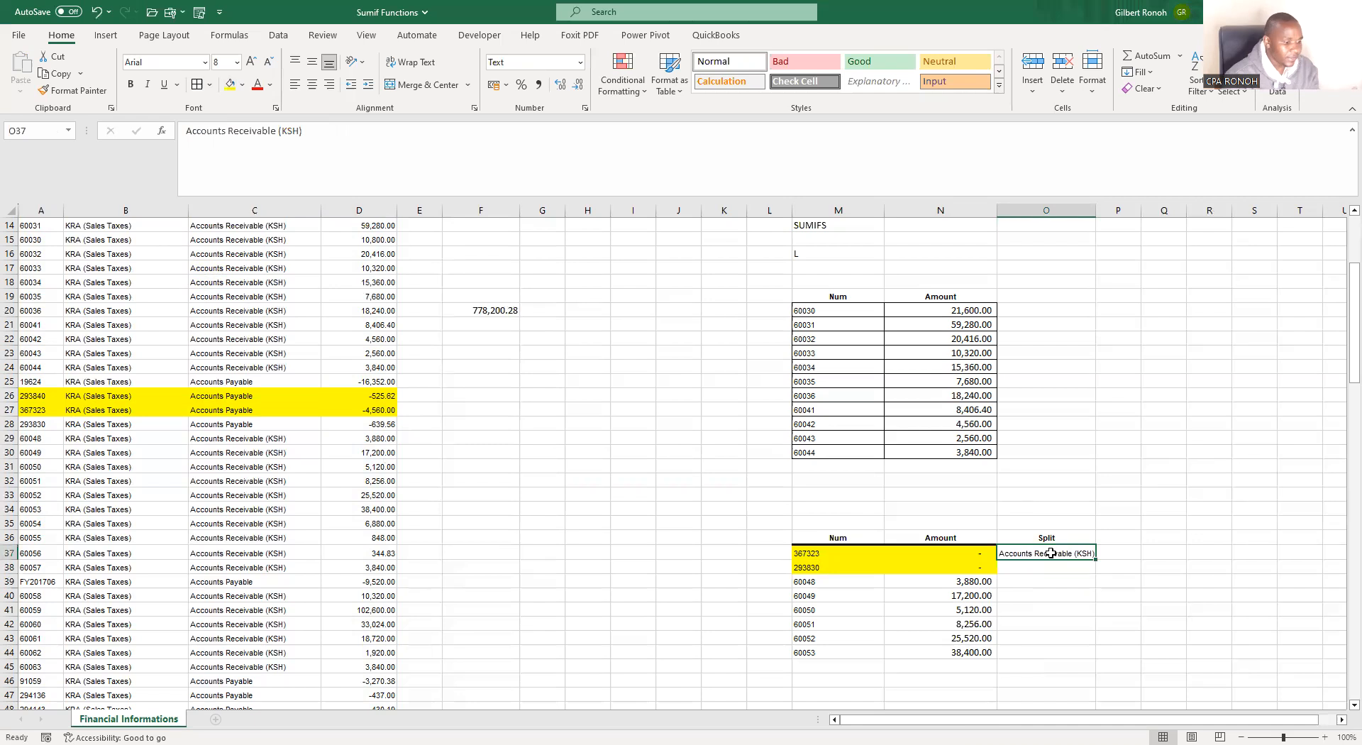
{"action": "left_click", "coordinate": [257, 394]}
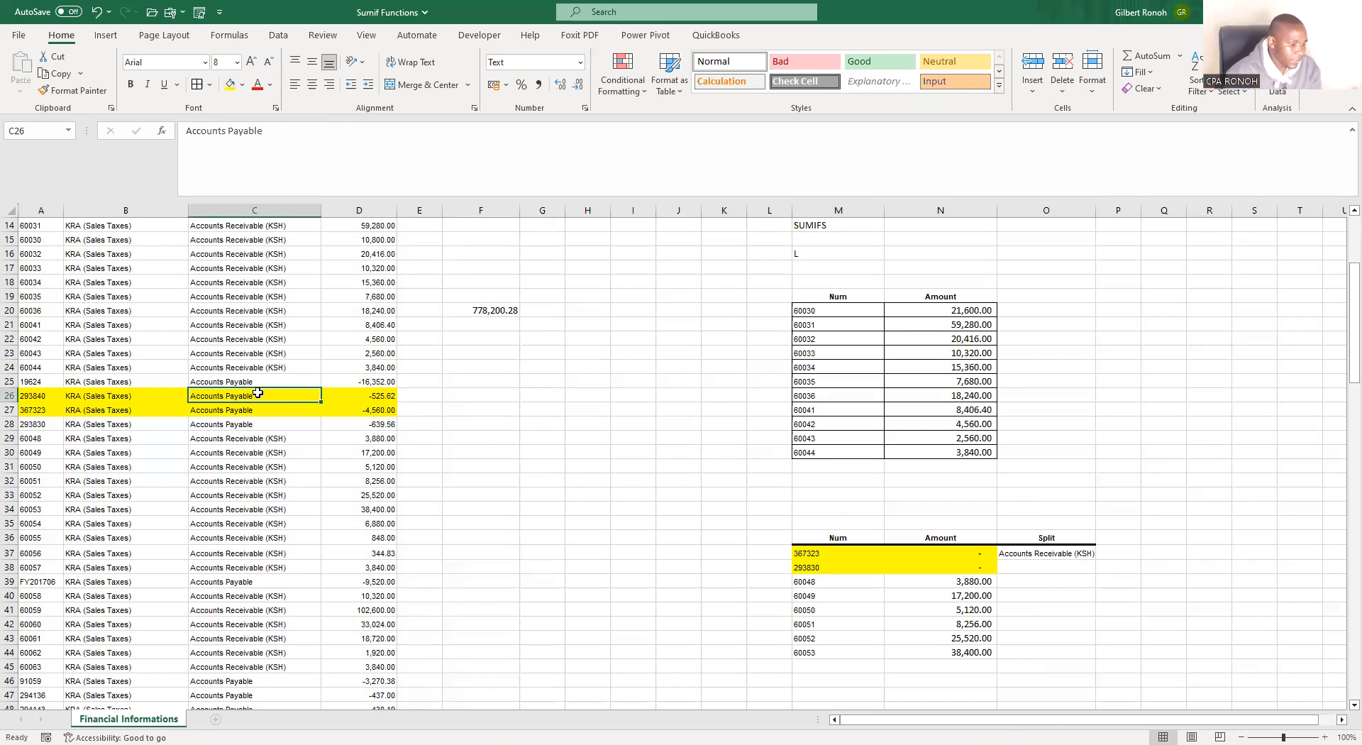
{"action": "left_click", "coordinate": [1039, 554]}
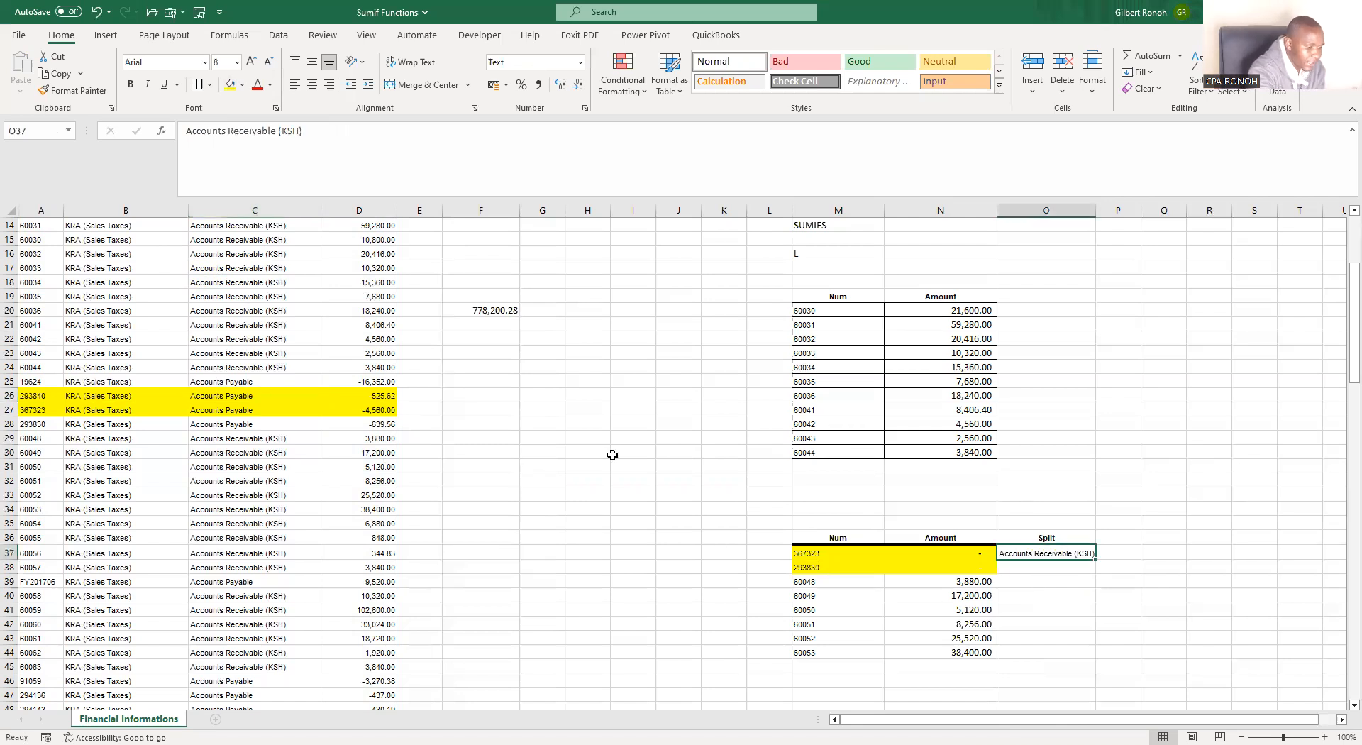
{"action": "left_click", "coordinate": [248, 404]}
{"action": "key", "text": "ctrl+c"}
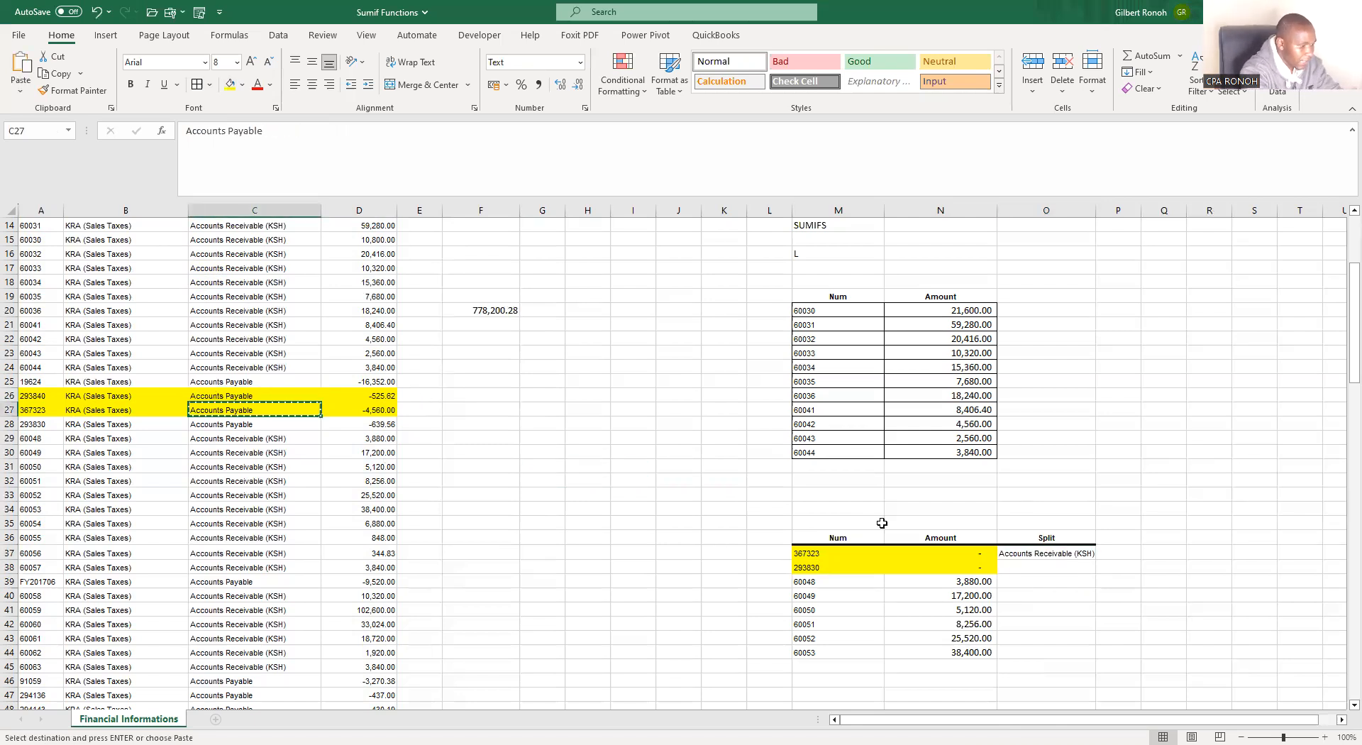
{"action": "left_click", "coordinate": [1022, 557]}
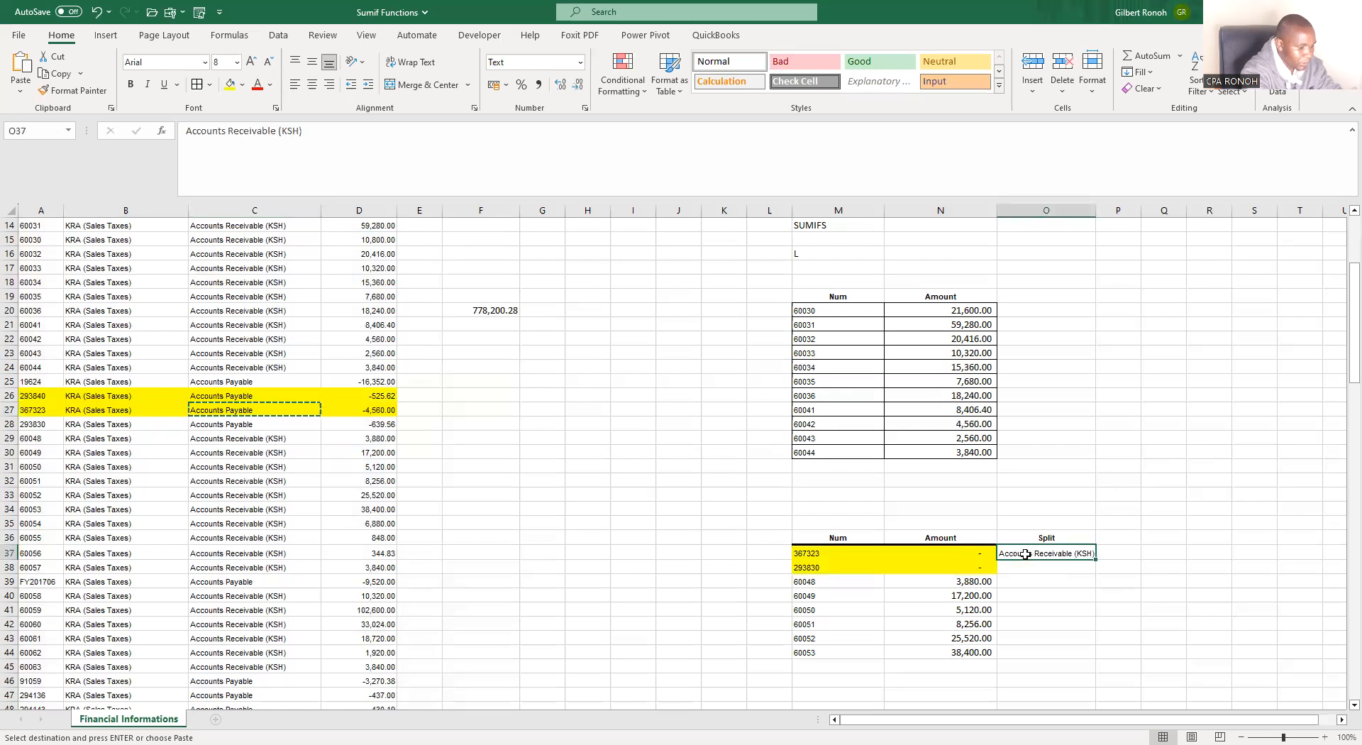
{"action": "key", "text": "ctrl+v"}
{"action": "left_click_drag", "start_coordinate": [961, 553], "coordinate": [845, 642]}
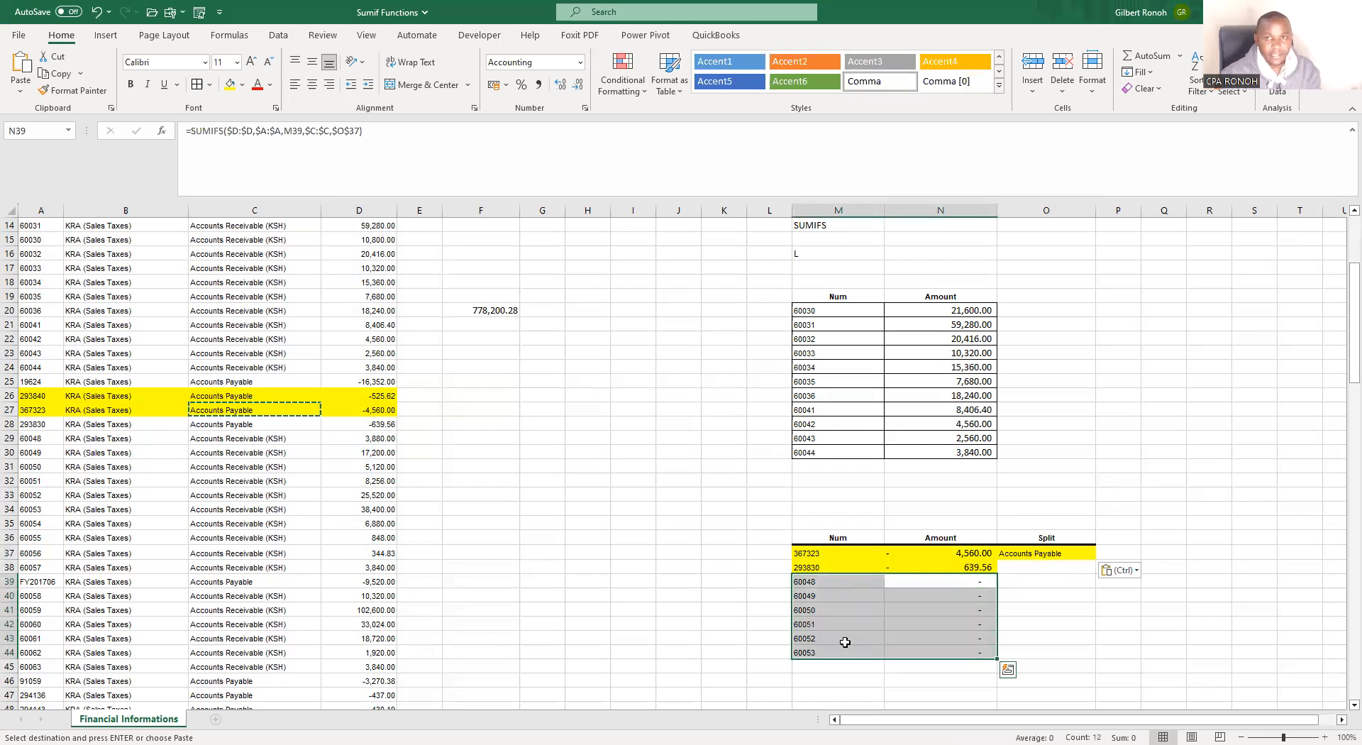